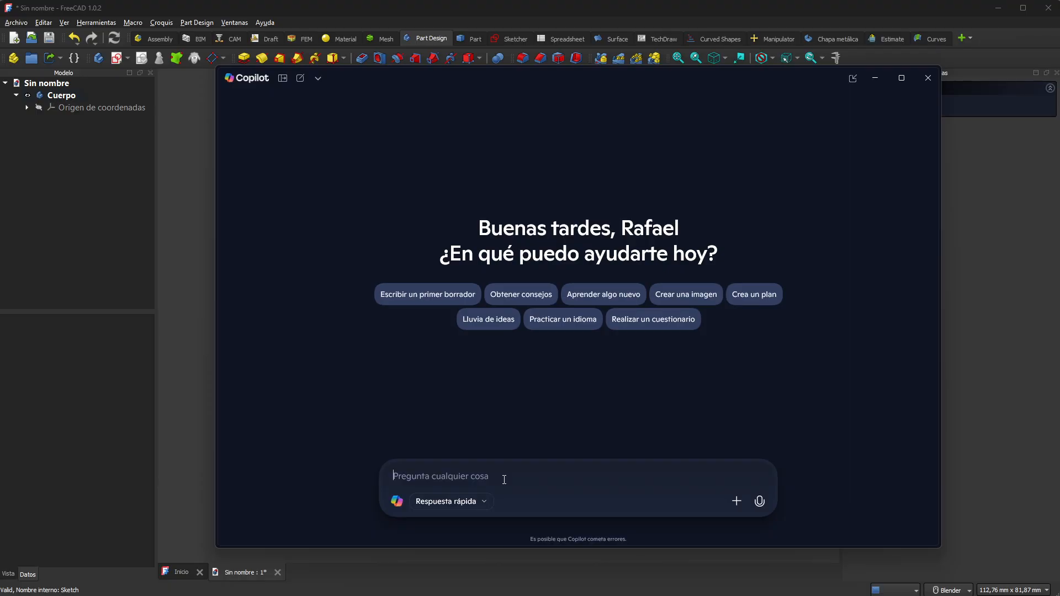
Ask the assistant "quiero diseñar un tornillo de metrica 10 y necesito que me des todas las dimensiones del filete y demás"
{"action": "type", "text": "quiero diseñar"}
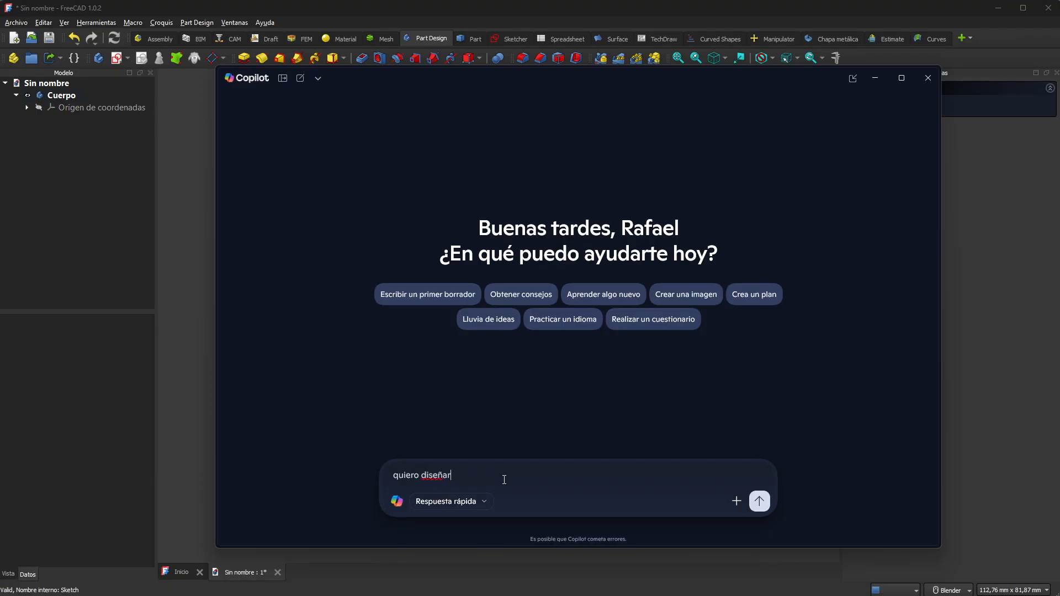
{"action": "type", "text": " un tornillo de metrica 10 y necesito que me des todas las dimensiones del filete"}
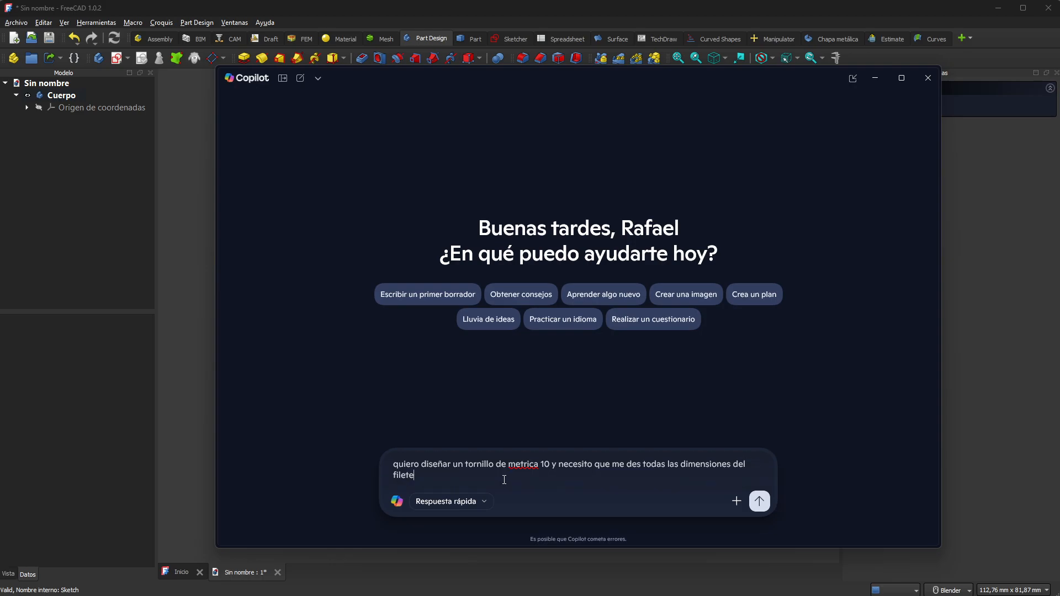
{"action": "type", "text": " y demás.+"}
{"action": "key", "text": "Return"}
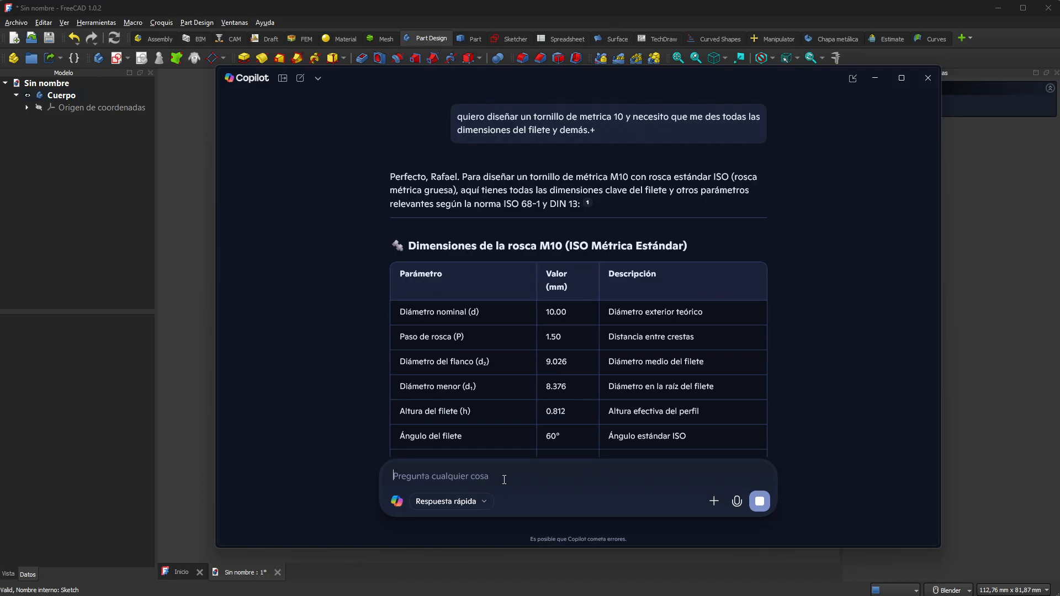
Read the answer's introduction, examining the screw designation and the standards the thread dimensions are based on
{"action": "left_click_drag", "start_coordinate": [501, 204], "coordinate": [579, 203]}
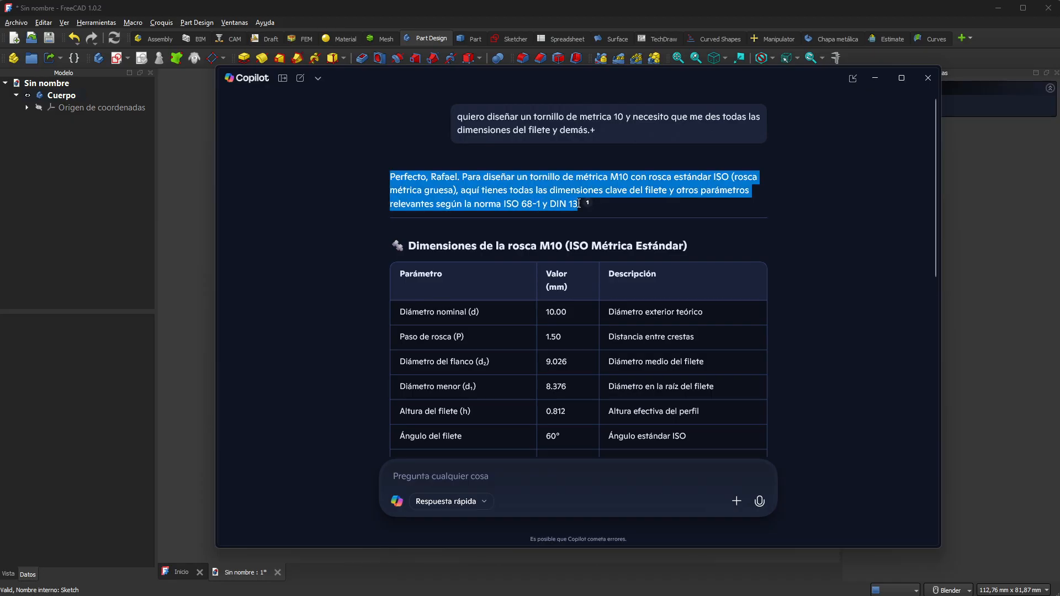
{"action": "left_click", "coordinate": [576, 207]}
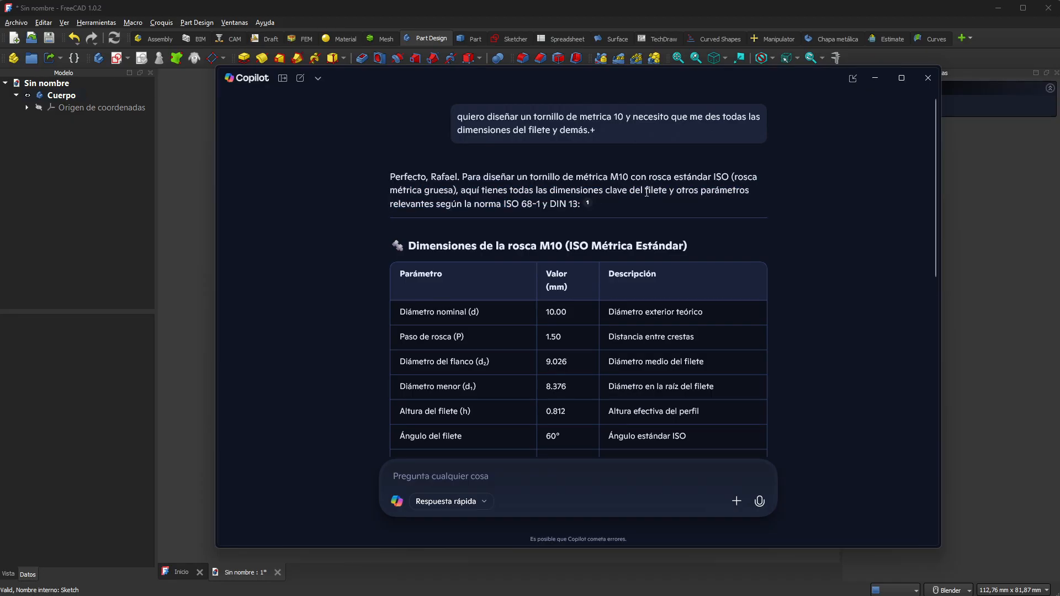
{"action": "left_click_drag", "start_coordinate": [628, 177], "coordinate": [610, 178]}
{"action": "scroll", "coordinate": [773, 382], "scroll_direction": "down", "scroll_amount": 2}
{"action": "scroll", "coordinate": [774, 382], "scroll_direction": "up", "scroll_amount": 2}
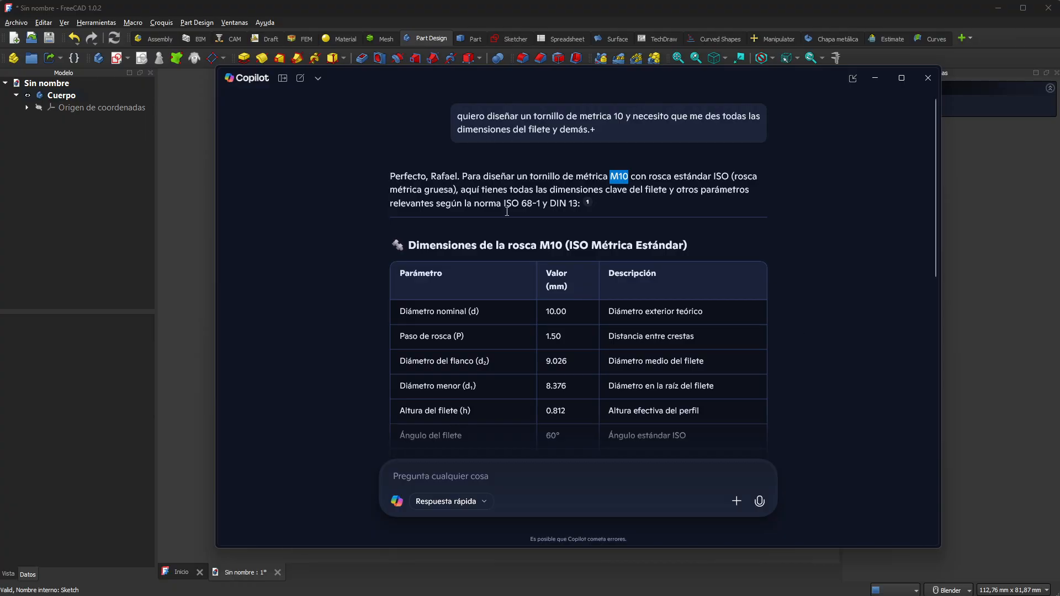
{"action": "left_click_drag", "start_coordinate": [501, 203], "coordinate": [577, 202]}
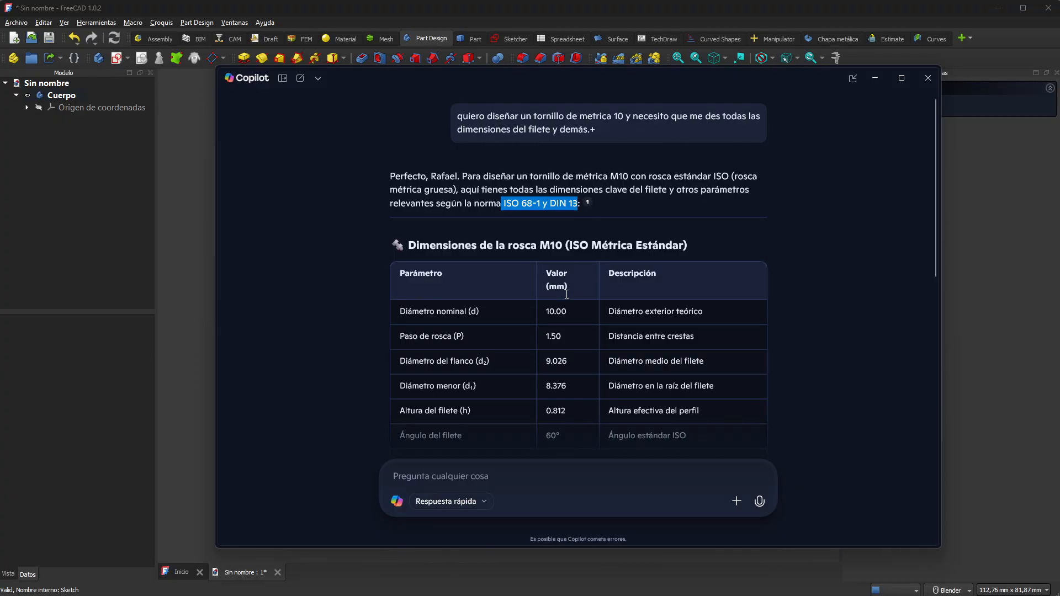
{"action": "scroll", "coordinate": [566, 295], "scroll_direction": "down", "scroll_amount": 2}
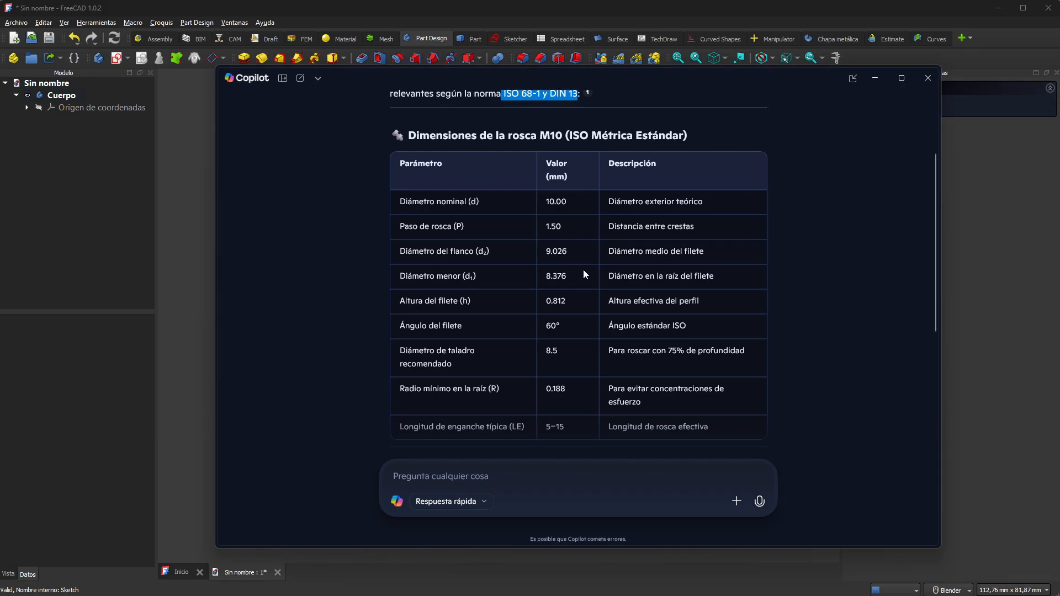
{"action": "scroll", "coordinate": [583, 270], "scroll_direction": "up", "scroll_amount": 3}
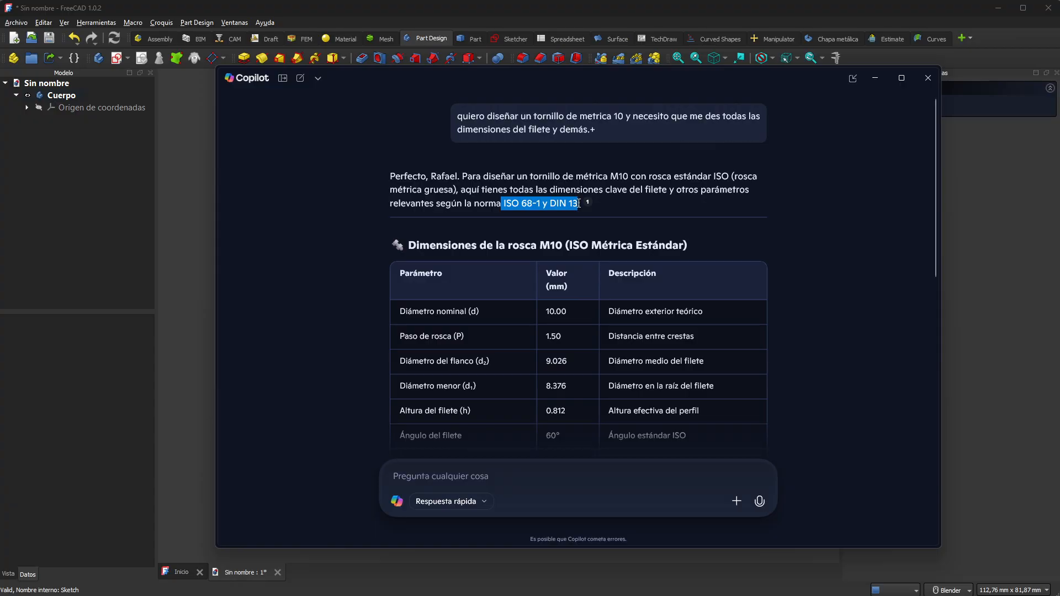
{"action": "left_click_drag", "start_coordinate": [636, 176], "coordinate": [602, 176]}
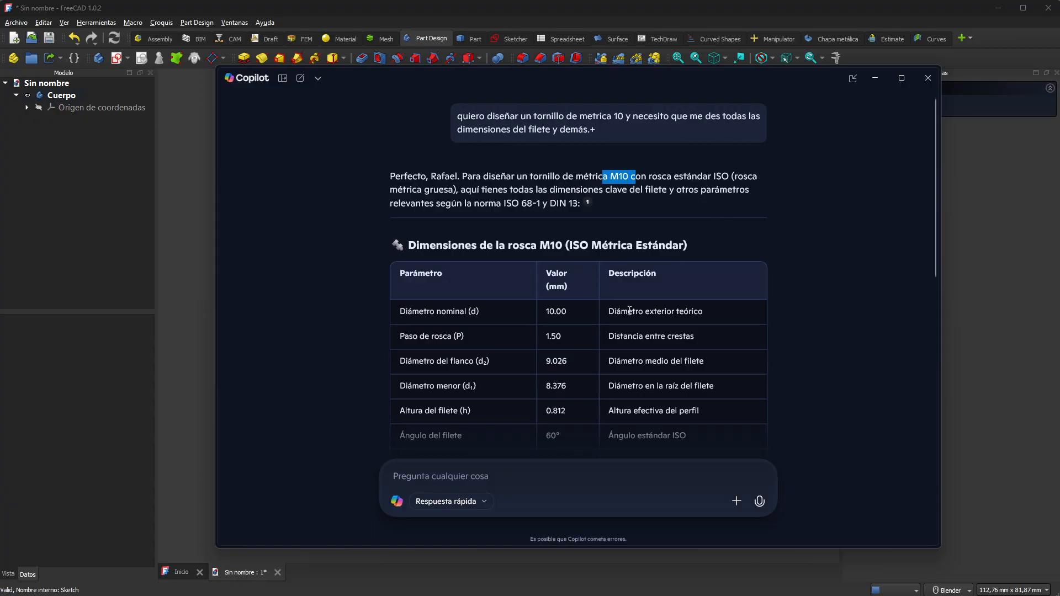
Examine the thread table's nominal diameter, pitch, thread height, thread angle, recommended drill diameter and minimum root radius
{"action": "scroll", "coordinate": [649, 330], "scroll_direction": "down", "scroll_amount": 3}
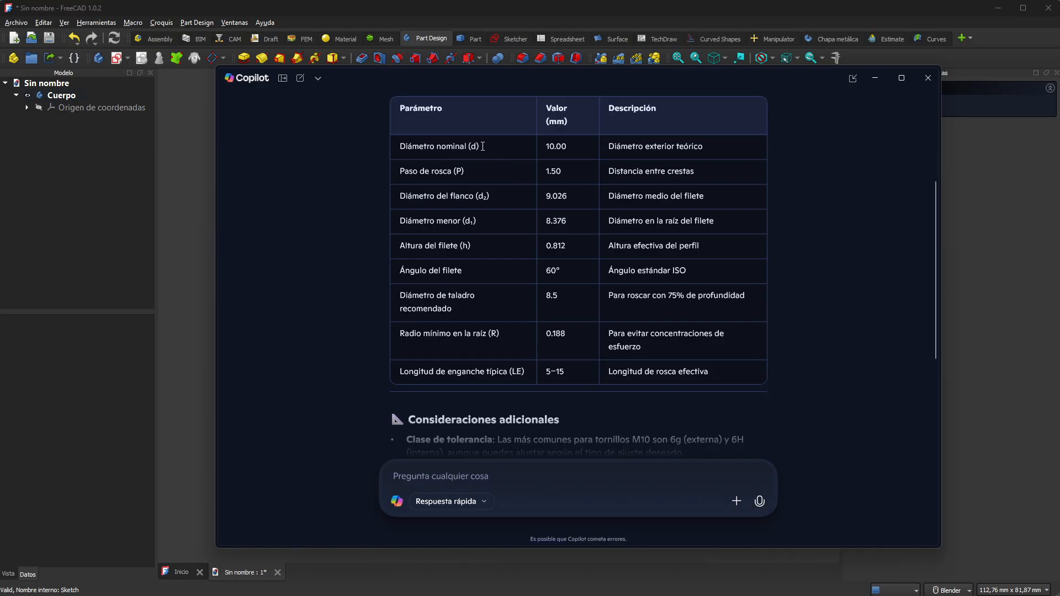
{"action": "left_click_drag", "start_coordinate": [567, 147], "coordinate": [544, 148]}
{"action": "left_click_drag", "start_coordinate": [564, 172], "coordinate": [545, 172]}
{"action": "left_click", "coordinate": [562, 175]}
{"action": "left_click_drag", "start_coordinate": [564, 171], "coordinate": [546, 173]}
{"action": "scroll", "coordinate": [606, 240], "scroll_direction": "up", "scroll_amount": 3}
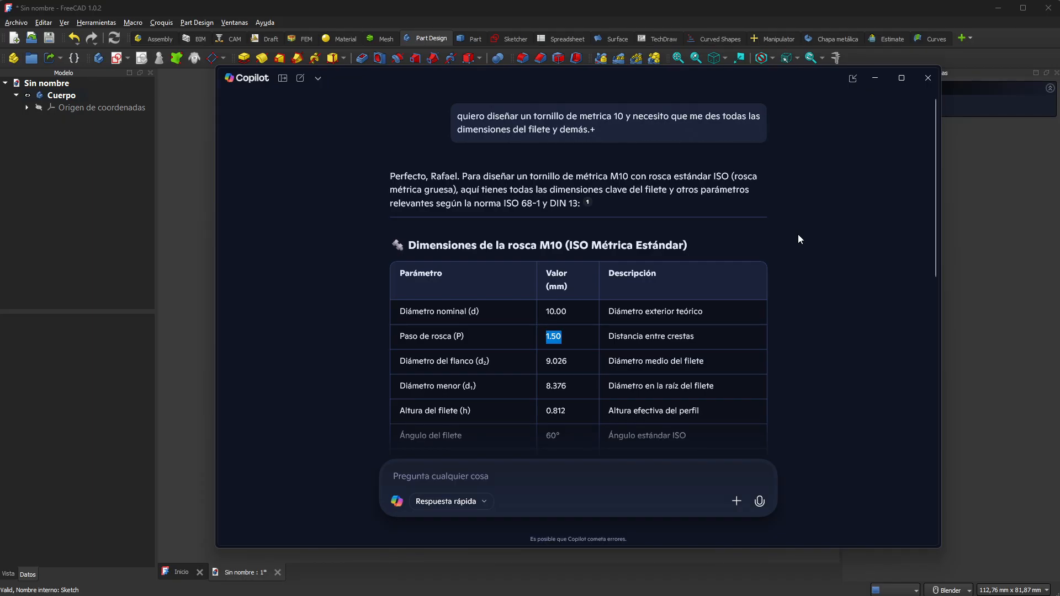
{"action": "scroll", "coordinate": [799, 271], "scroll_direction": "down", "scroll_amount": 2}
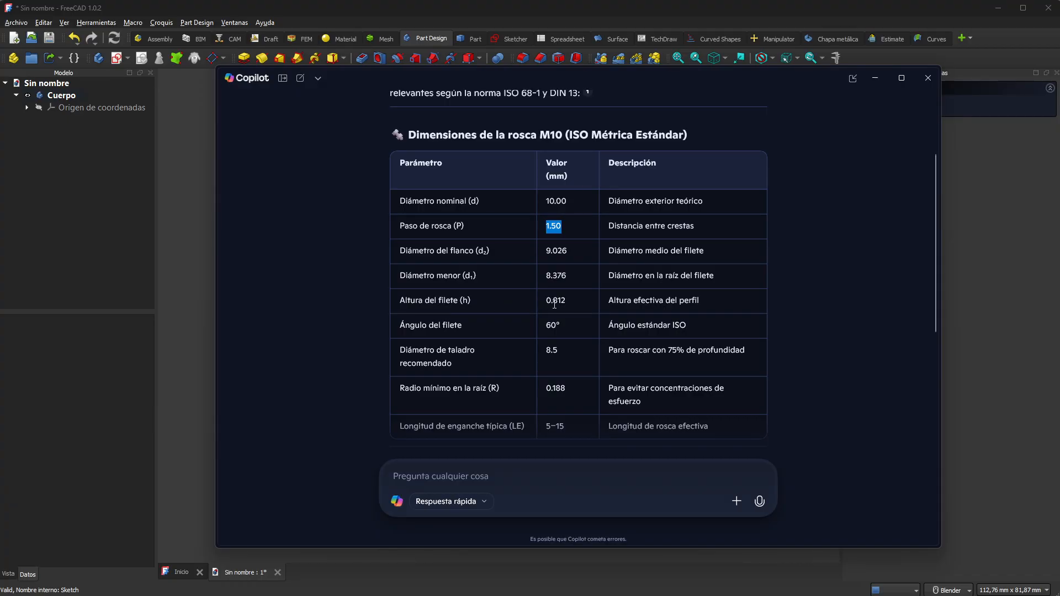
{"action": "left_click_drag", "start_coordinate": [569, 299], "coordinate": [545, 301]}
{"action": "left_click_drag", "start_coordinate": [560, 325], "coordinate": [545, 326]}
{"action": "left_click_drag", "start_coordinate": [564, 351], "coordinate": [540, 351]}
{"action": "left_click", "coordinate": [564, 351]}
{"action": "left_click_drag", "start_coordinate": [562, 351], "coordinate": [548, 352]}
{"action": "left_click_drag", "start_coordinate": [566, 389], "coordinate": [547, 388]}
{"action": "scroll", "coordinate": [594, 302], "scroll_direction": "down", "scroll_amount": 3}
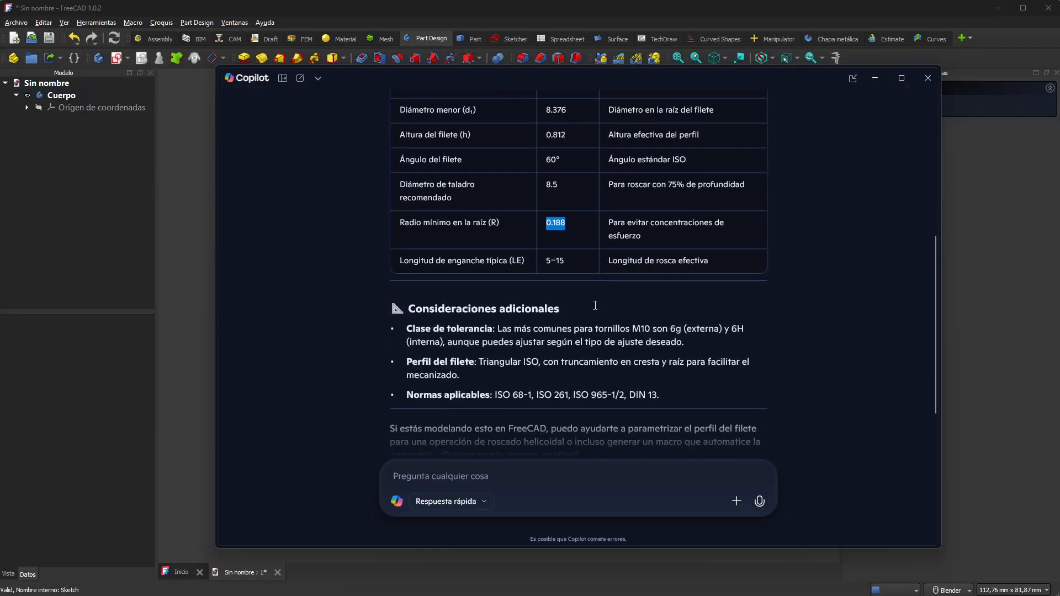
Review the additional considerations, applicable standards and the closing FreeCAD offer, and return to the M10 thread dimension table
{"action": "scroll", "coordinate": [595, 305], "scroll_direction": "down", "scroll_amount": 1}
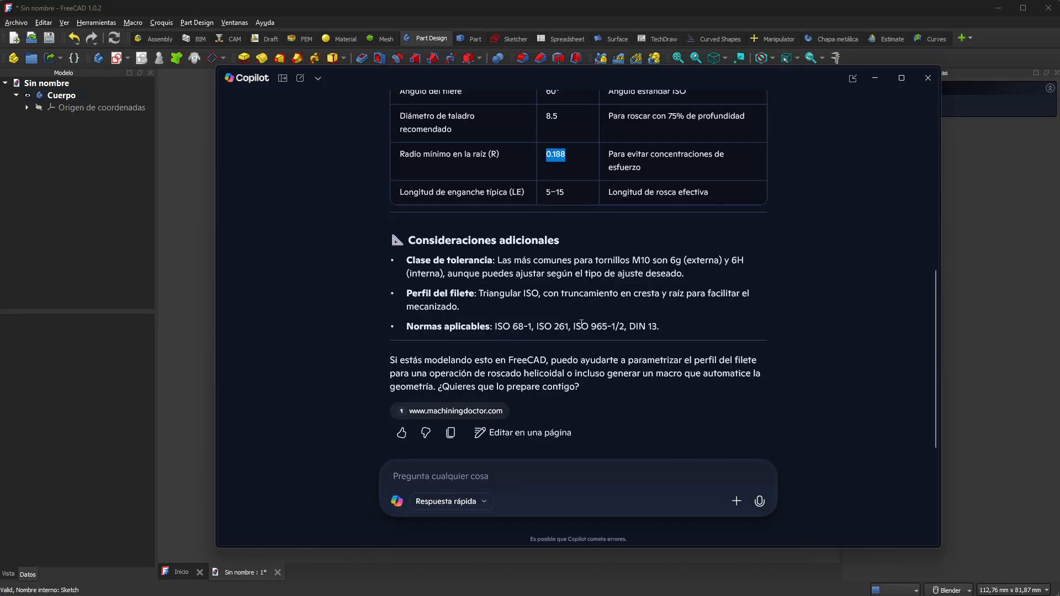
{"action": "left_click_drag", "start_coordinate": [668, 326], "coordinate": [494, 326]}
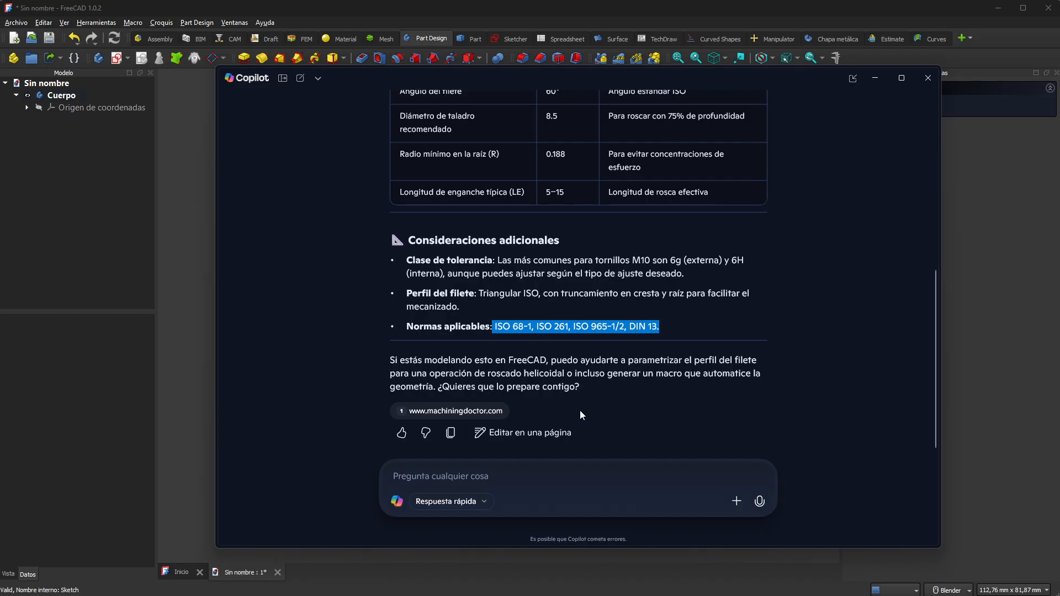
{"action": "scroll", "coordinate": [579, 409], "scroll_direction": "up", "scroll_amount": 3}
{"action": "scroll", "coordinate": [580, 410], "scroll_direction": "down", "scroll_amount": 3}
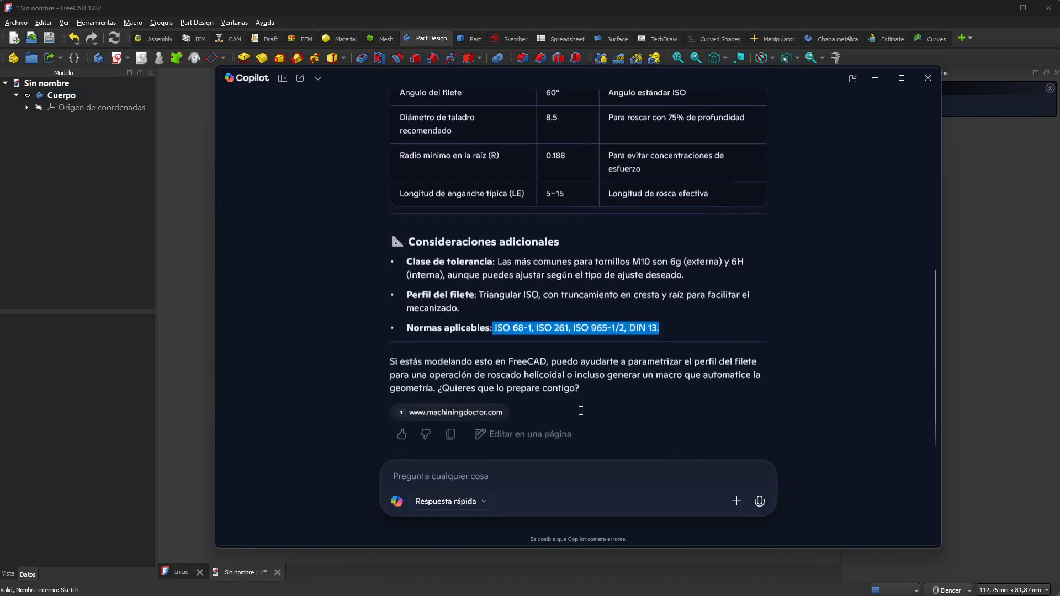
{"action": "left_click_drag", "start_coordinate": [579, 387], "coordinate": [391, 355]}
{"action": "double_click", "coordinate": [539, 364]}
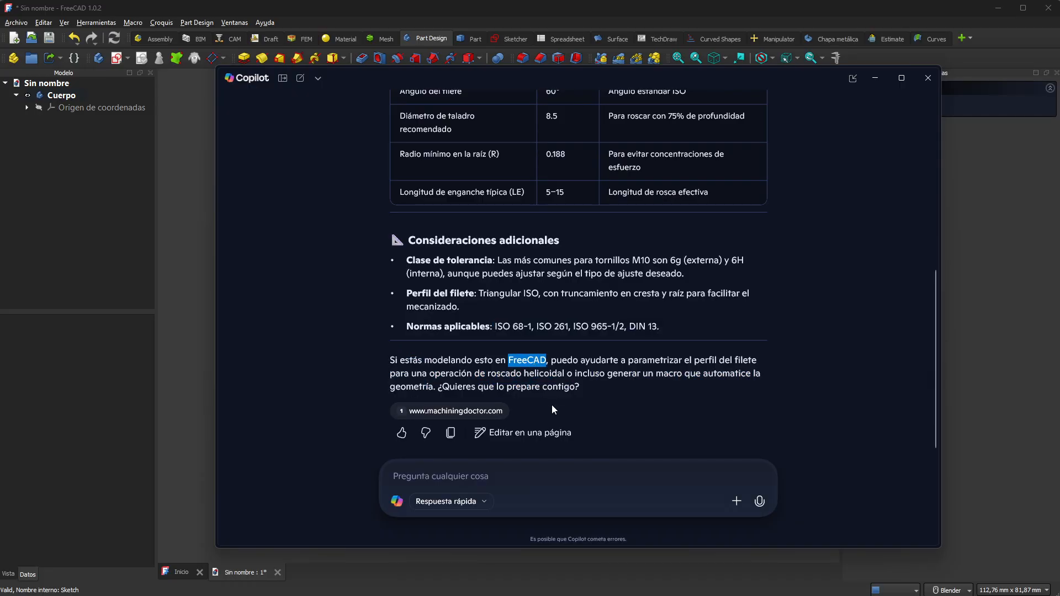
{"action": "scroll", "coordinate": [602, 379], "scroll_direction": "up", "scroll_amount": 3}
{"action": "scroll", "coordinate": [603, 378], "scroll_direction": "up", "scroll_amount": 1}
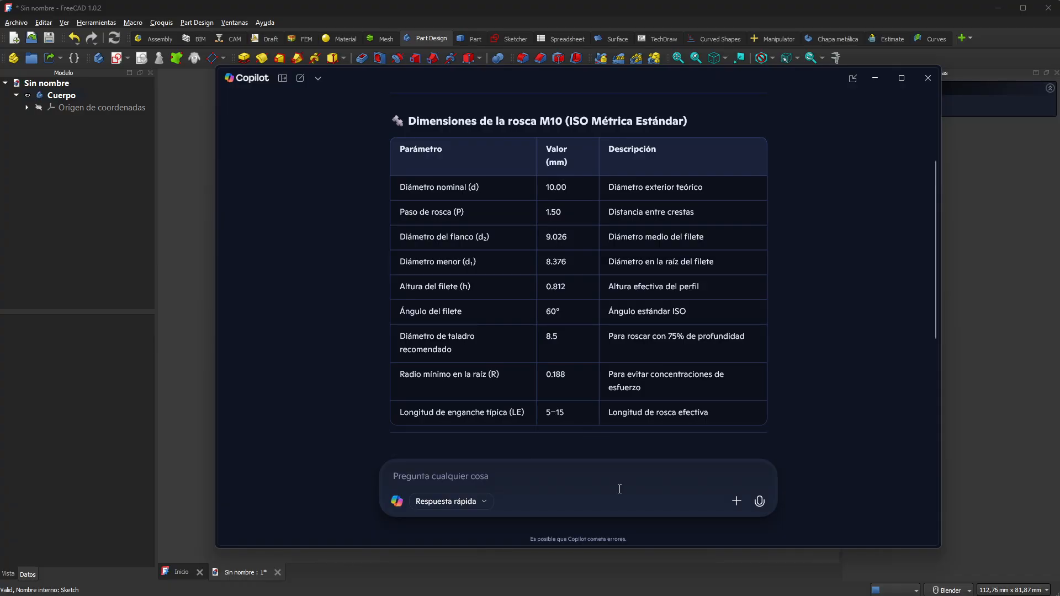
{"action": "left_click_drag", "start_coordinate": [566, 124], "coordinate": [541, 124]}
Switch to FreeCAD and create a new sketch on the XY plane of the body
{"action": "left_click", "coordinate": [702, 20]}
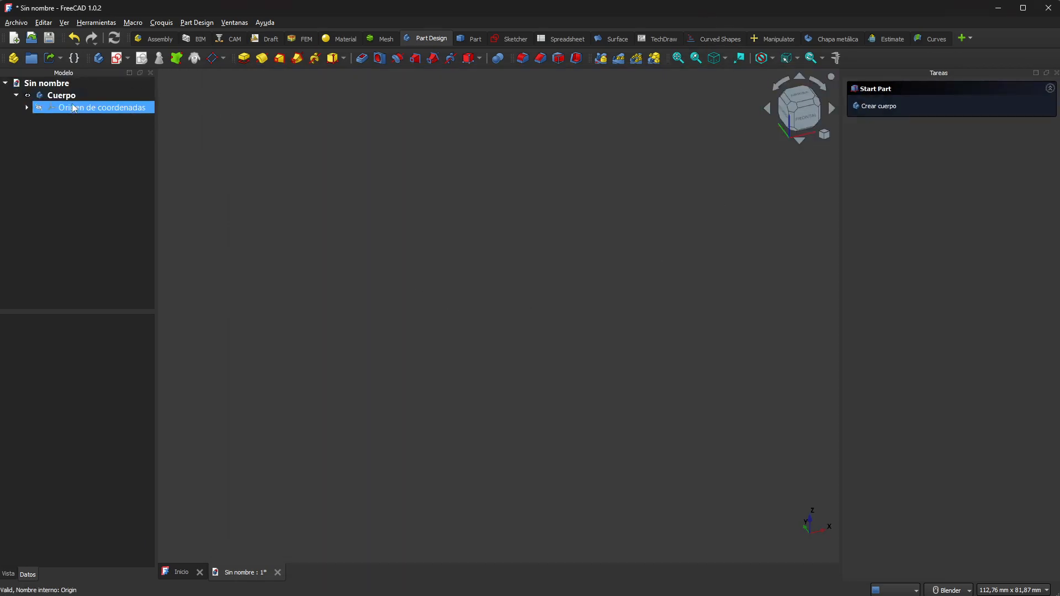
{"action": "left_click", "coordinate": [117, 59]}
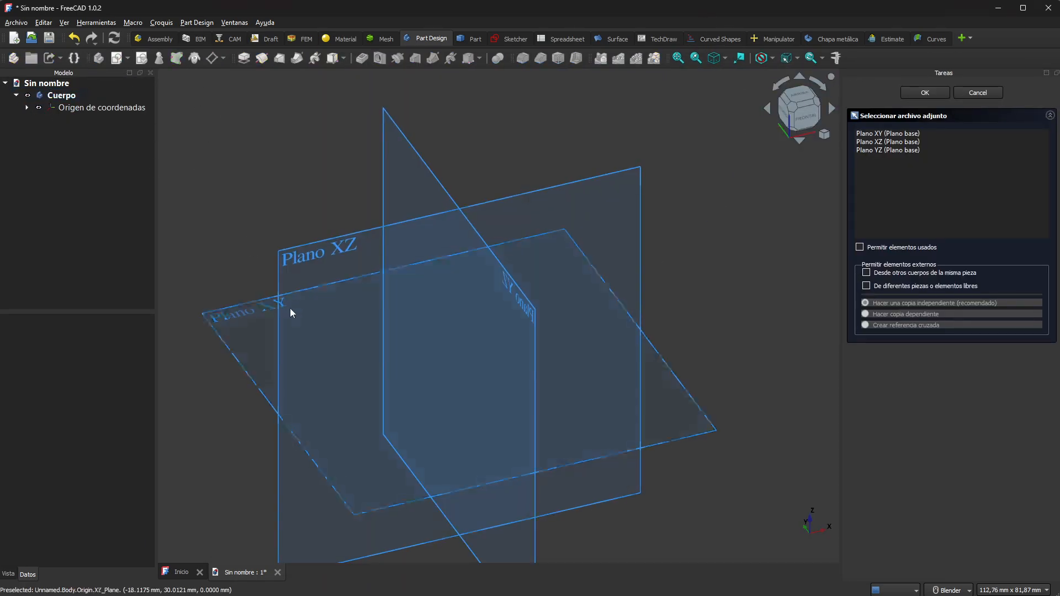
{"action": "left_click", "coordinate": [231, 310]}
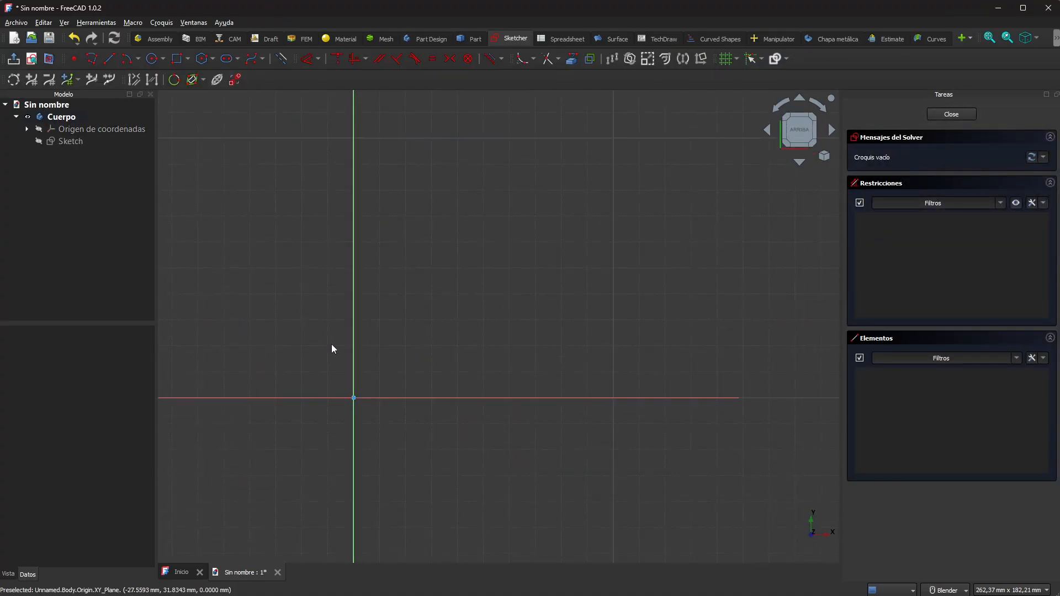
Draw a 10 mm diameter circle centred on the origin, reposition its dimension beside the circle, and close the sketch
{"action": "scroll", "coordinate": [274, 436], "scroll_direction": "up", "scroll_amount": 1}
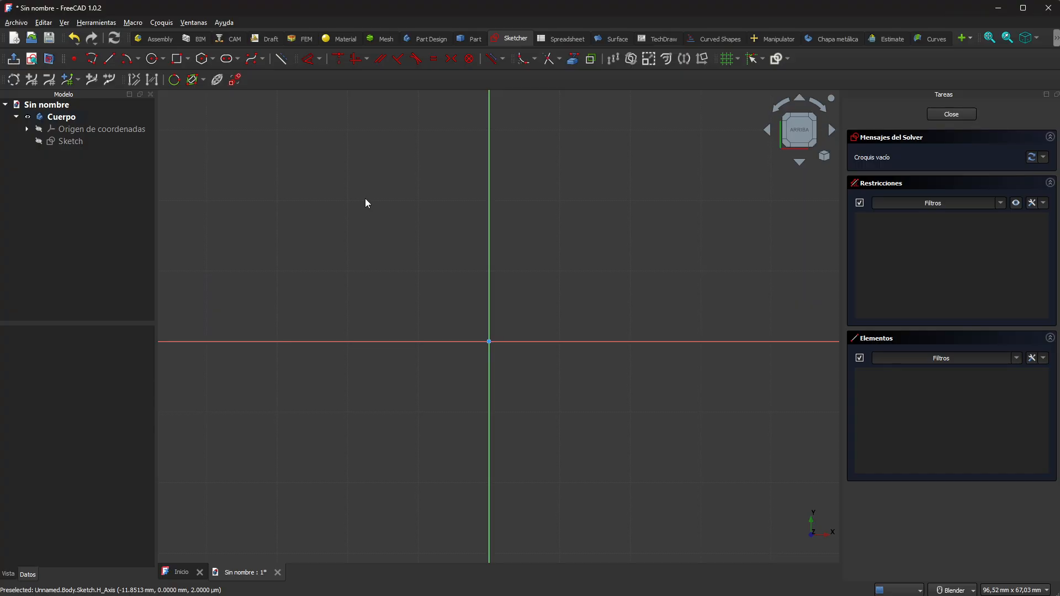
{"action": "left_click", "coordinate": [149, 58]}
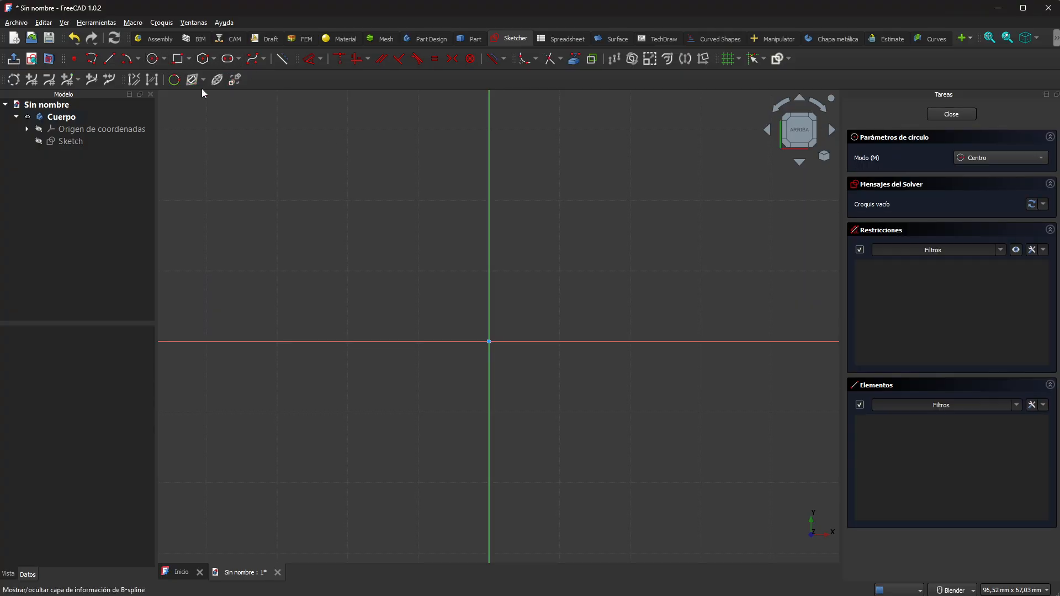
{"action": "left_click", "coordinate": [489, 342]}
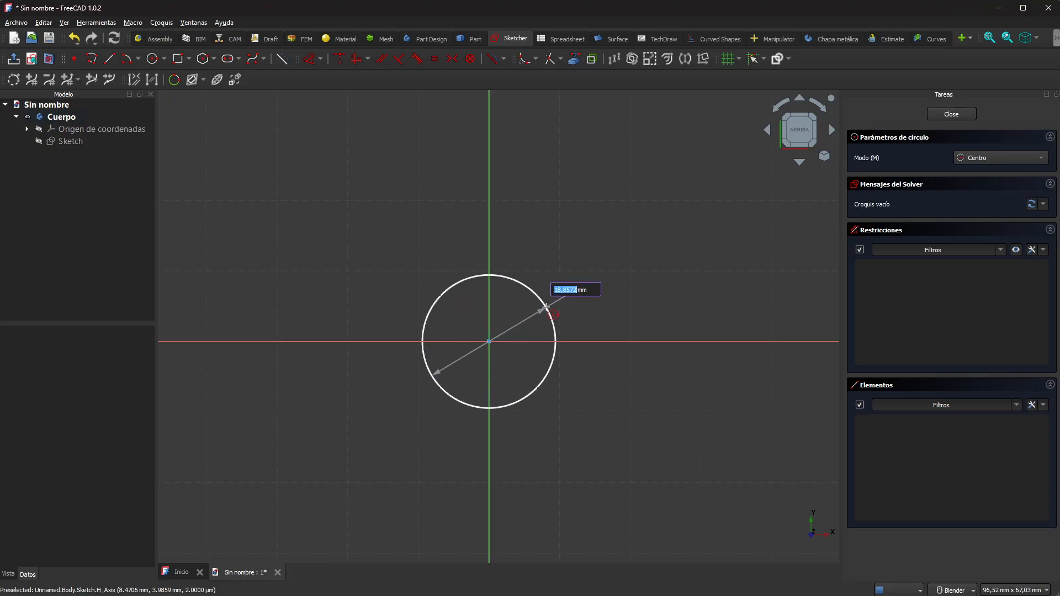
{"action": "type", "text": "10"}
{"action": "key", "text": "Return"}
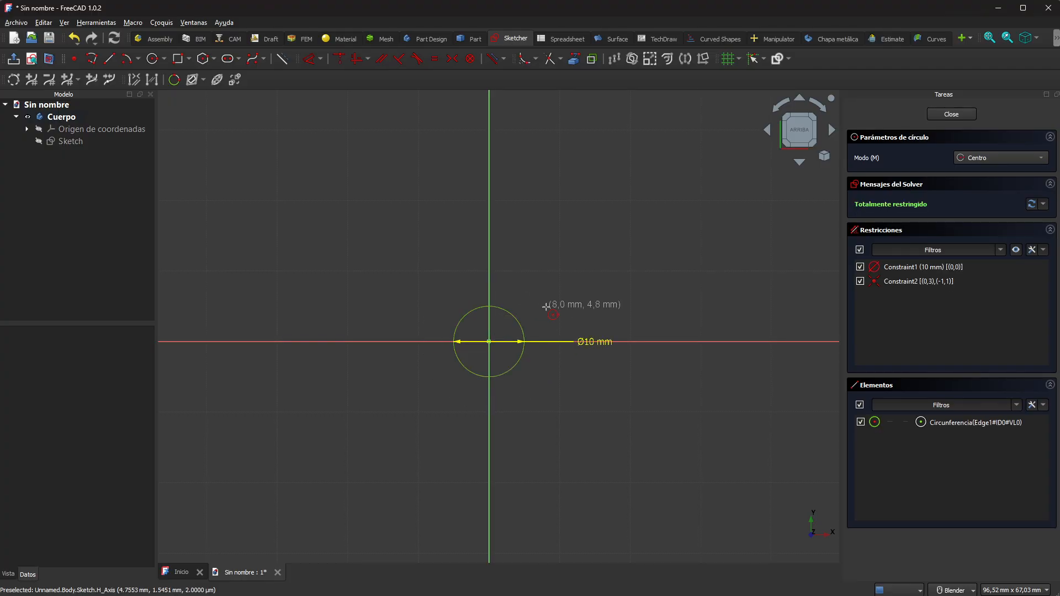
{"action": "key", "text": "Escape"}
{"action": "left_click_drag", "start_coordinate": [588, 342], "coordinate": [540, 312]}
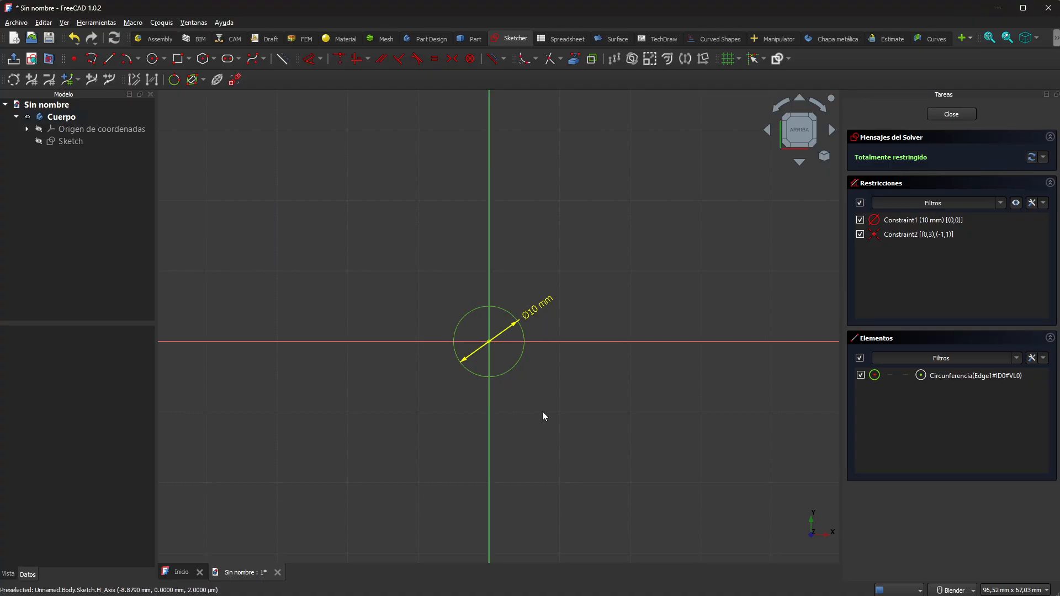
{"action": "left_click", "coordinate": [959, 116]}
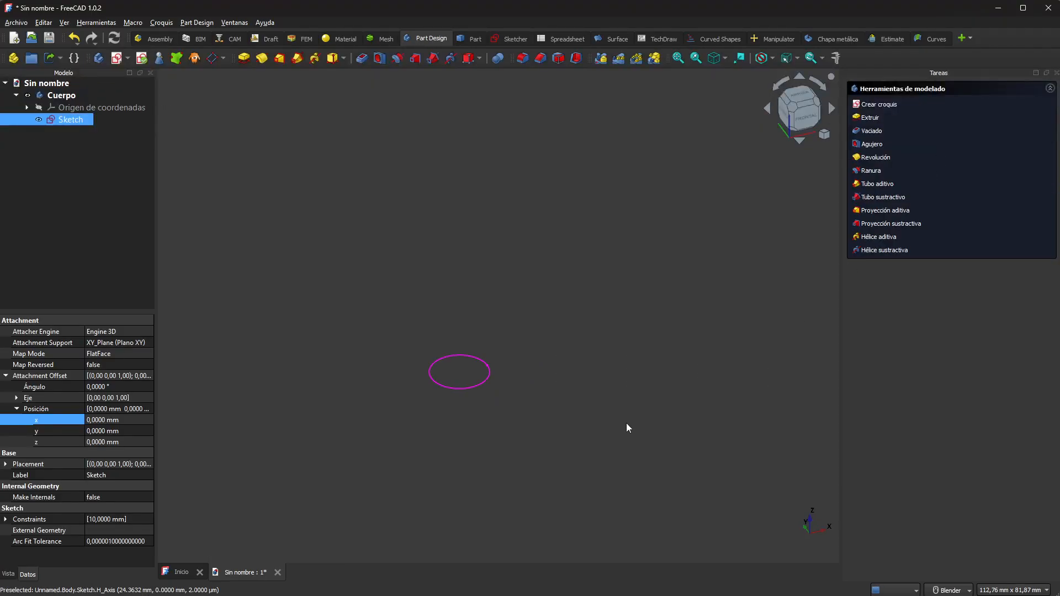
Pad the circle sketch to a length of 30 mm to form the screw's cylindrical shank
{"action": "left_click", "coordinate": [245, 59]}
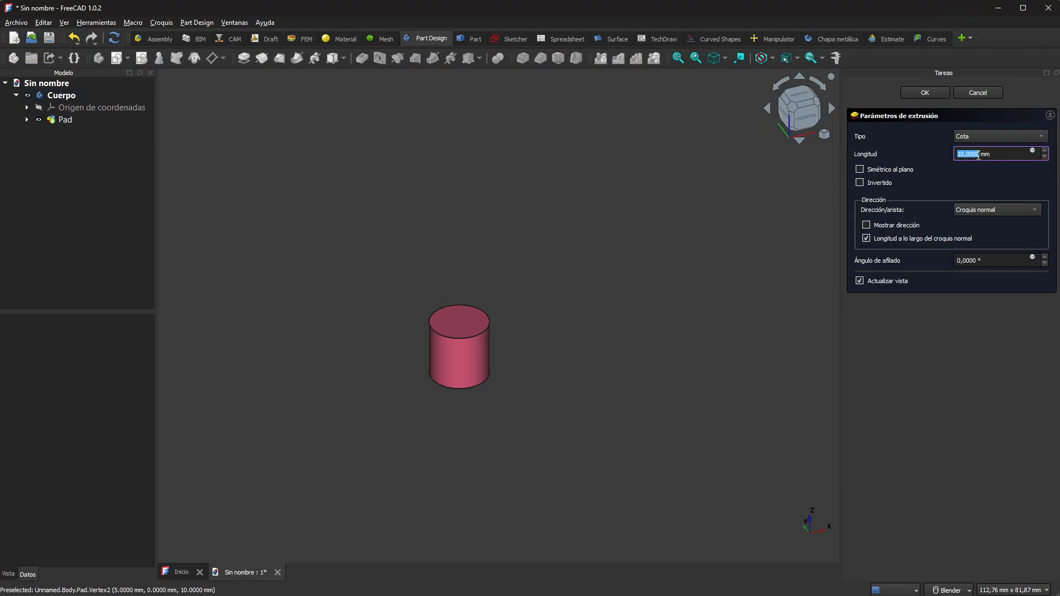
{"action": "type", "text": "3"}
{"action": "key", "text": "Return"}
{"action": "middle_click_drag", "start_coordinate": [539, 320], "coordinate": [478, 233]}
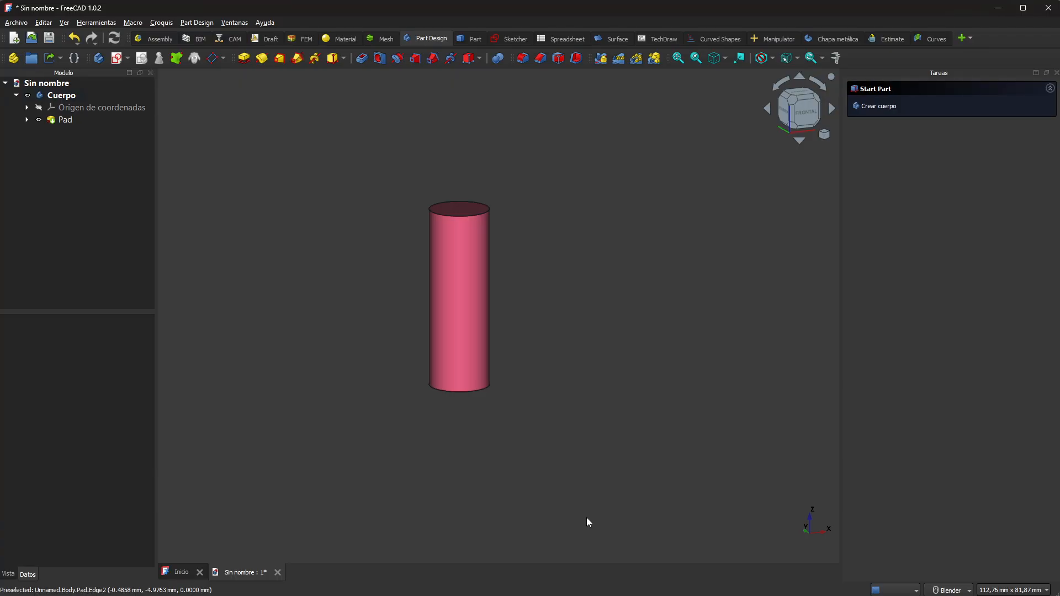
Create a second sketch on the XZ plane, which runs lengthwise through the cylinder
{"action": "mouse_move", "coordinate": [555, 295]}
{"action": "middle_mouse_down"}
{"action": "mouse_move", "coordinate": [553, 329]}
{"action": "mouse_move", "coordinate": [546, 288]}
{"action": "middle_mouse_up"}
{"action": "left_click", "coordinate": [116, 59]}
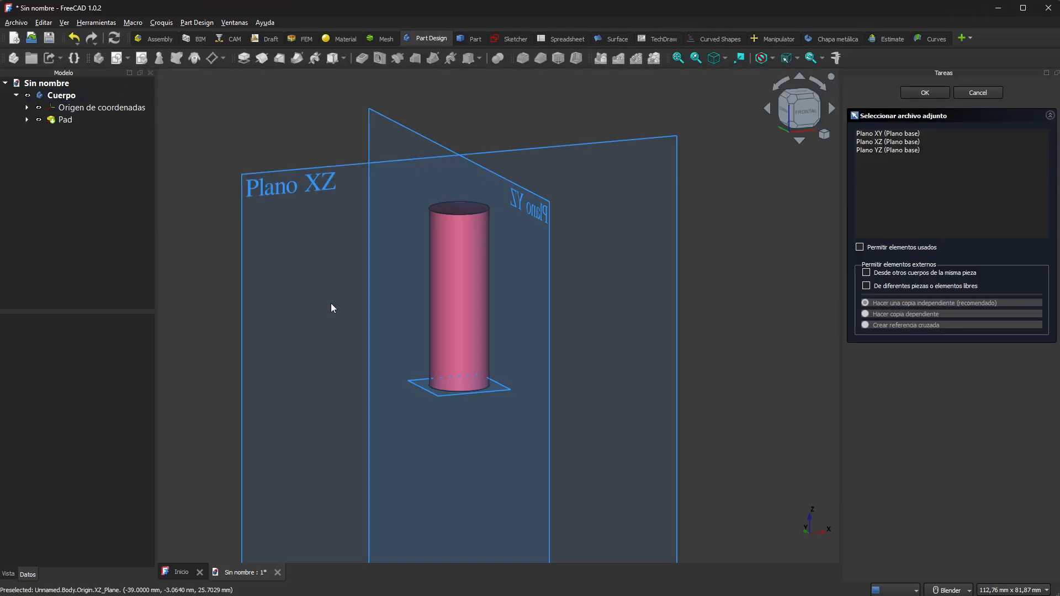
{"action": "middle_click_drag", "start_coordinate": [752, 251], "coordinate": [656, 258]}
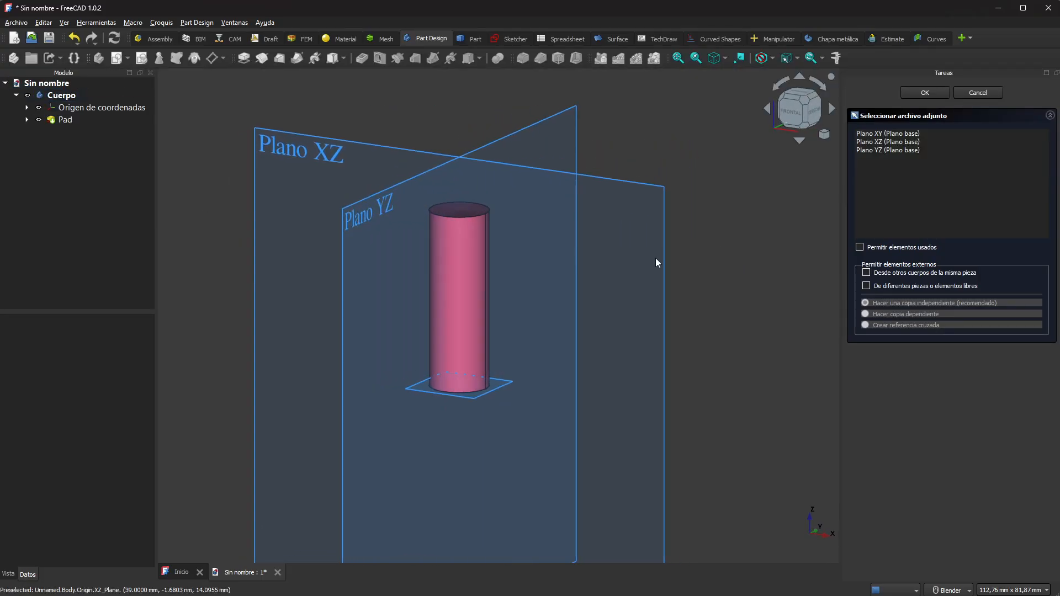
{"action": "left_click", "coordinate": [343, 147]}
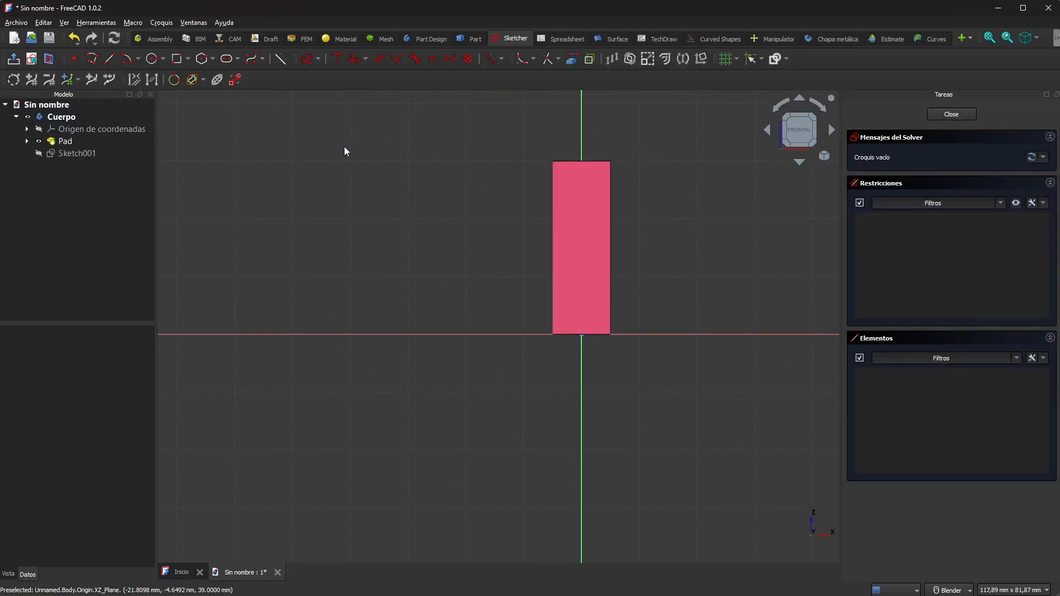
Draw a closed triangle below the shank's base with its apex facing inward and a vertical outer side about 3 mm long
{"action": "scroll", "coordinate": [697, 283], "scroll_direction": "up", "scroll_amount": 4}
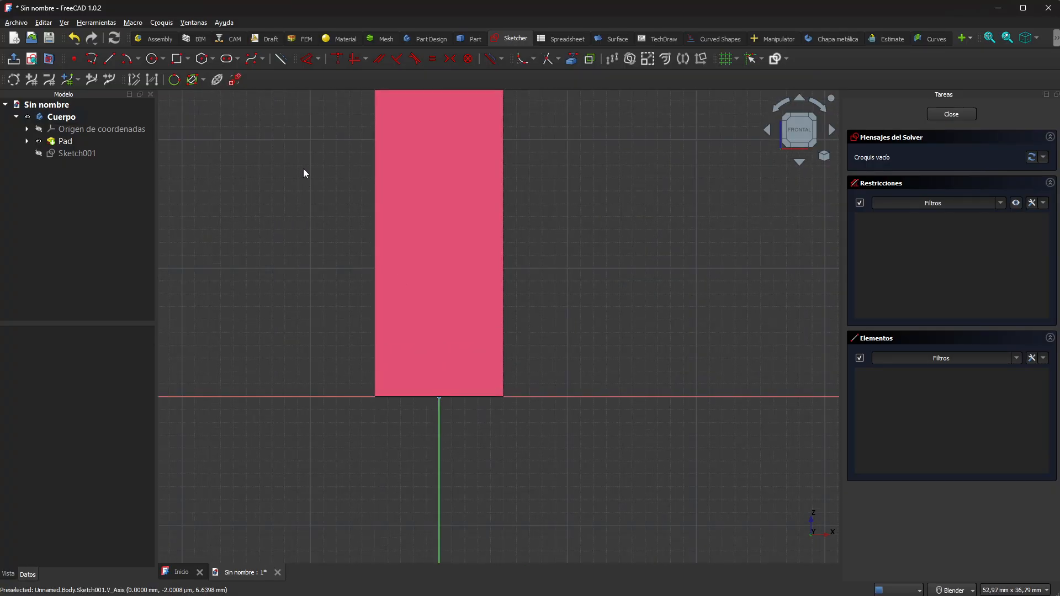
{"action": "left_click", "coordinate": [94, 66]}
{"action": "left_click", "coordinate": [529, 426]}
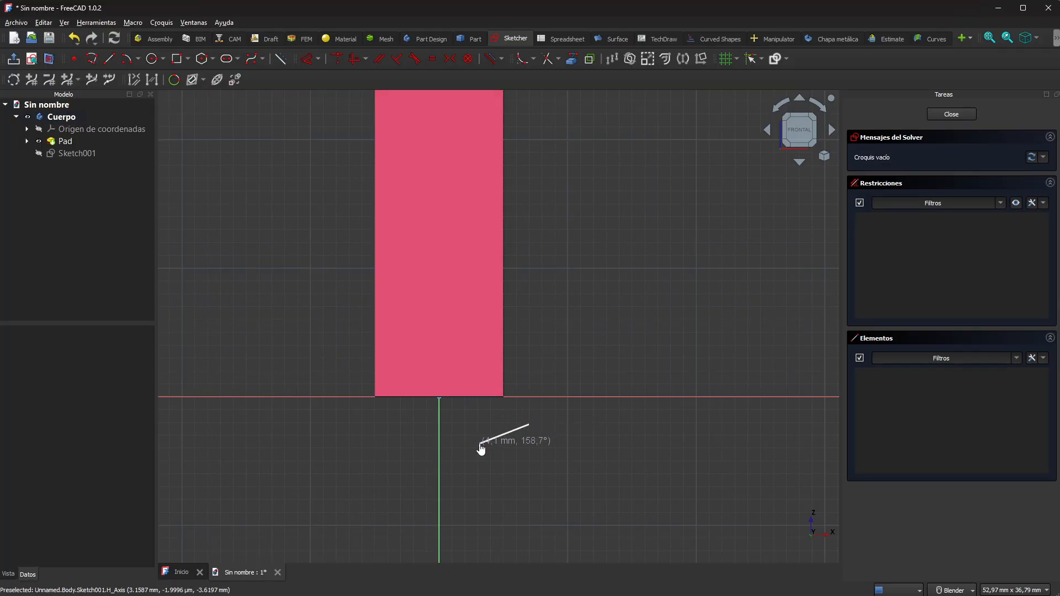
{"action": "left_click", "coordinate": [479, 444]}
{"action": "left_click", "coordinate": [528, 462]}
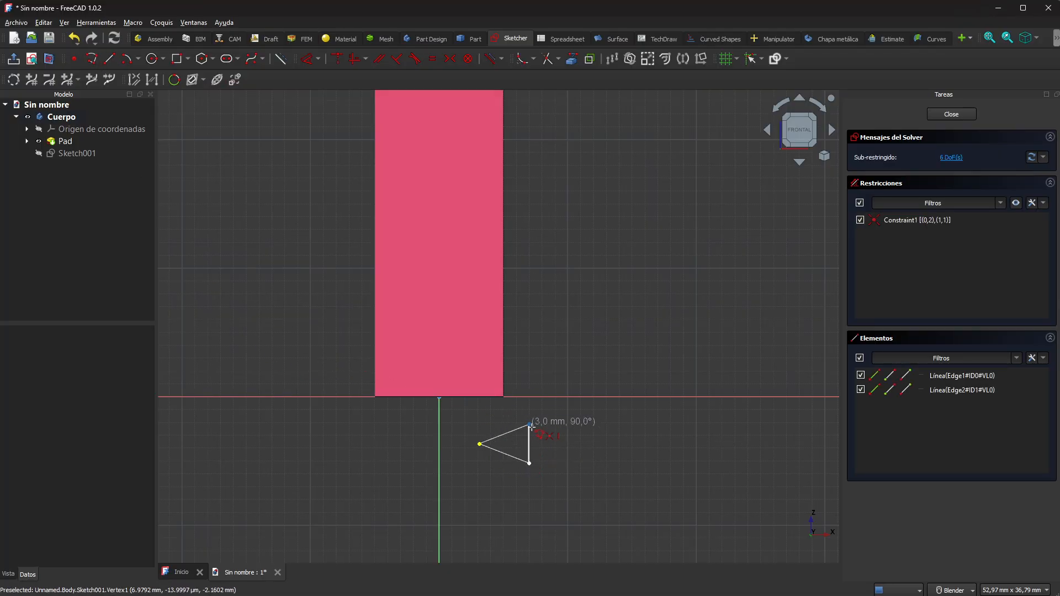
{"action": "left_click", "coordinate": [529, 426]}
{"action": "right_click", "coordinate": [550, 454]}
{"action": "scroll", "coordinate": [501, 448], "scroll_direction": "up", "scroll_amount": 3}
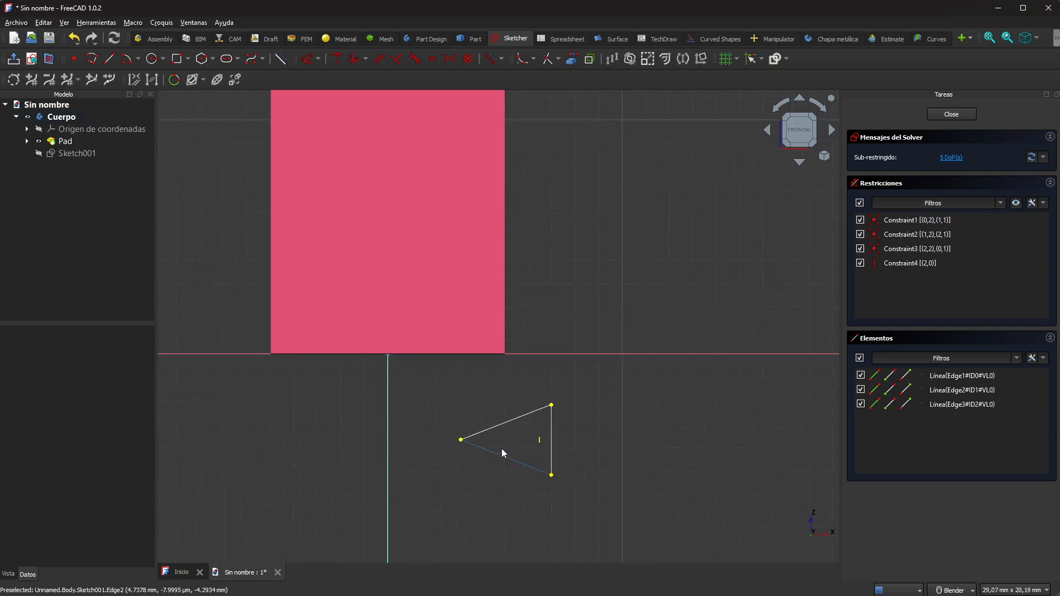
Draw a horizontal construction line from the triangle's apex to the midpoint of its vertical side
{"action": "scroll", "coordinate": [502, 451], "scroll_direction": "up", "scroll_amount": 1}
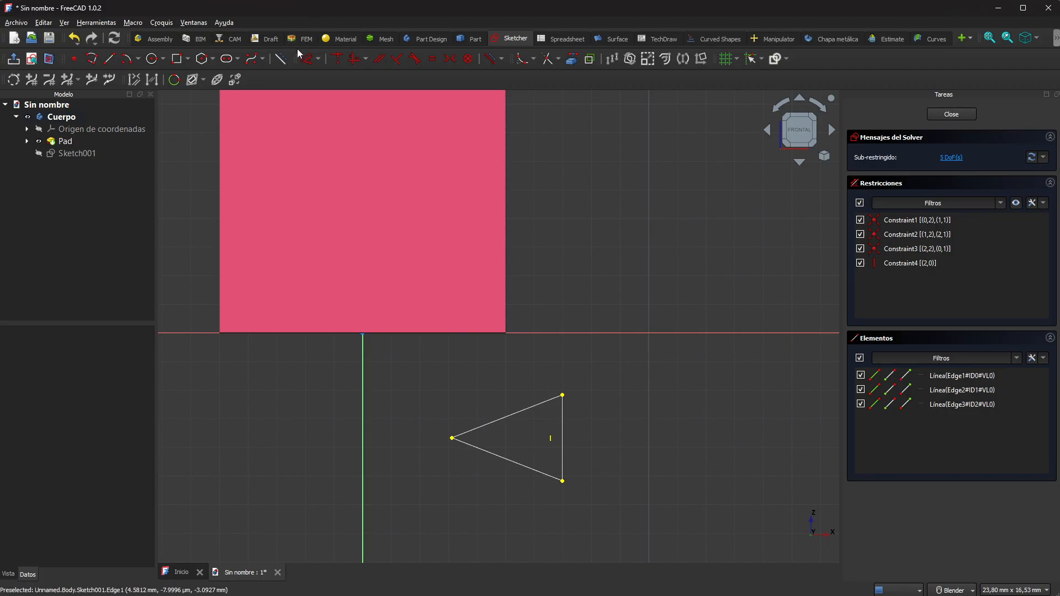
{"action": "left_click", "coordinate": [278, 60]}
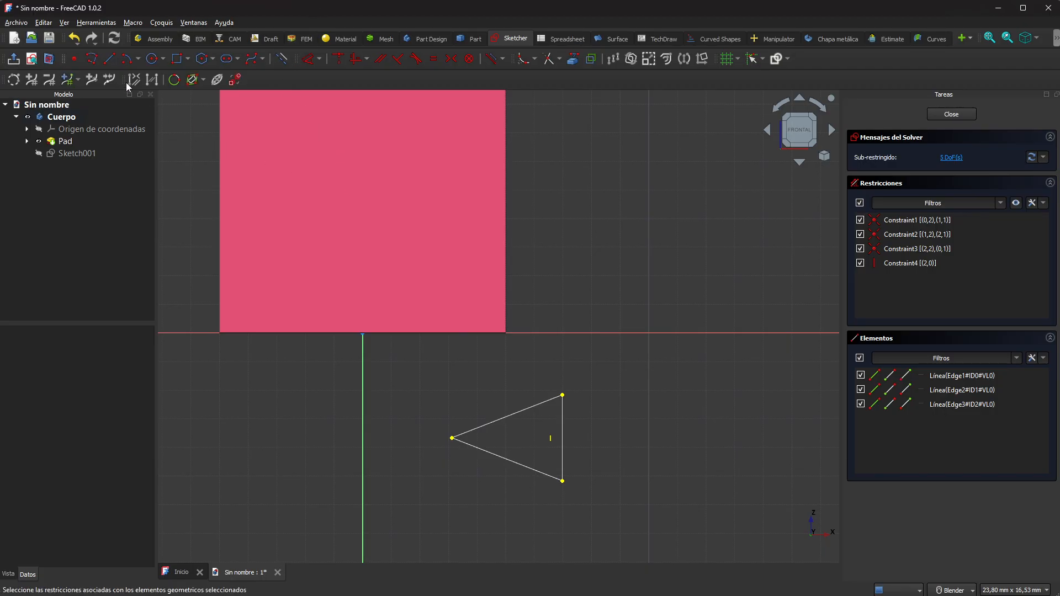
{"action": "left_click", "coordinate": [110, 60]}
{"action": "left_click", "coordinate": [451, 438]}
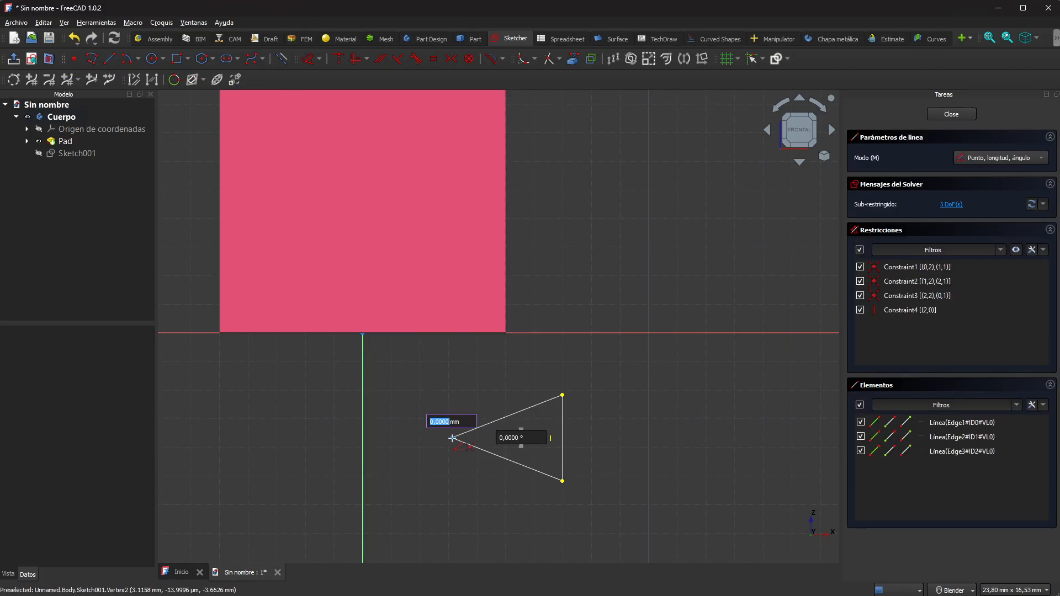
{"action": "left_click", "coordinate": [562, 438]}
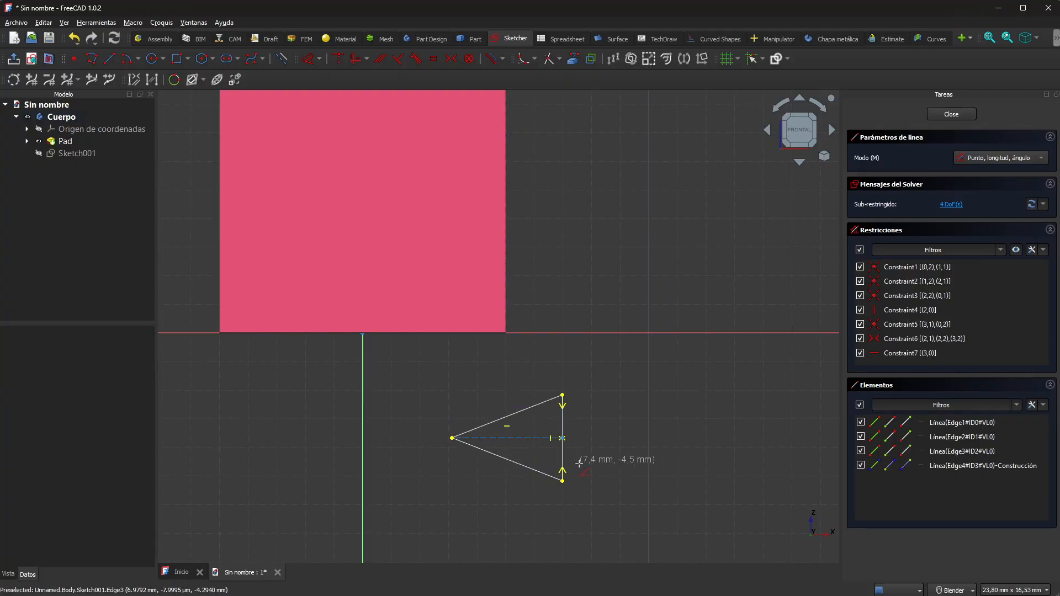
{"action": "right_click", "coordinate": [633, 450]}
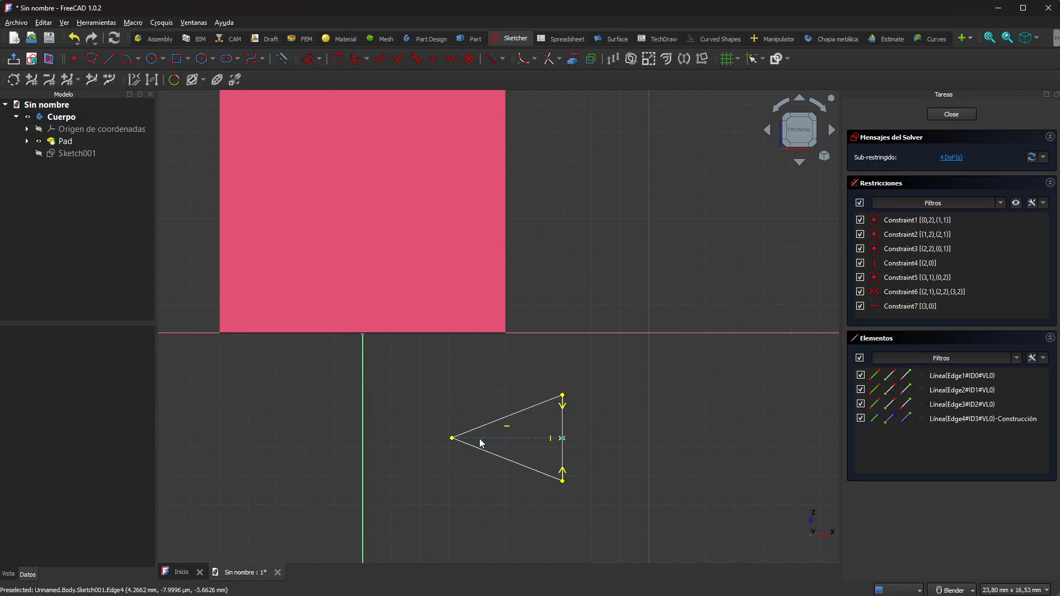
Shrink the triangle to about 1.94 mm from apex to vertical side by moving its apex and upper corner
{"action": "left_click_drag", "start_coordinate": [452, 438], "coordinate": [491, 437]}
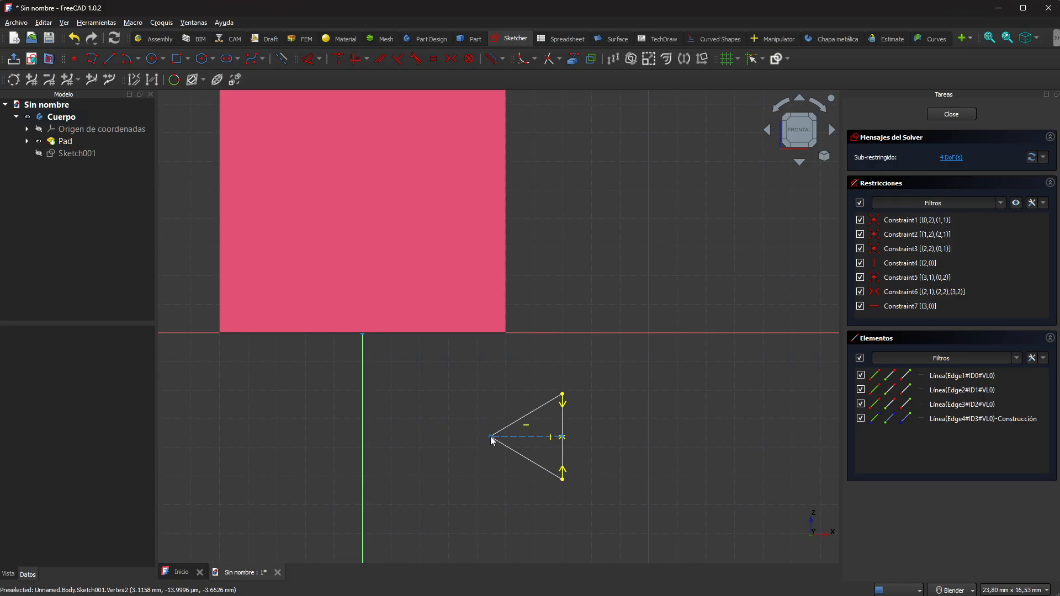
{"action": "left_click_drag", "start_coordinate": [564, 396], "coordinate": [546, 429]}
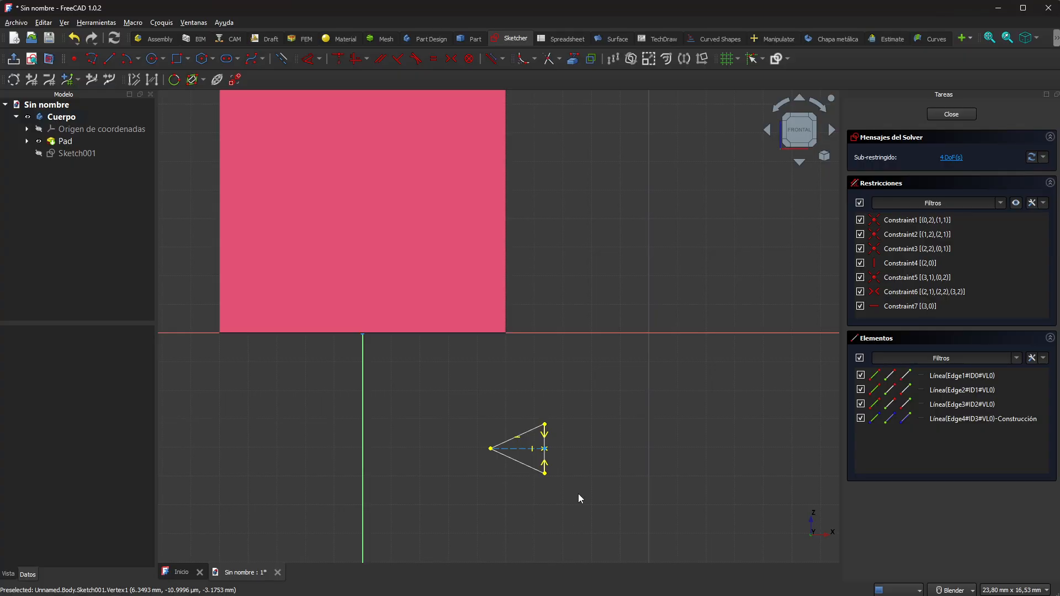
{"action": "left_click", "coordinate": [545, 453]}
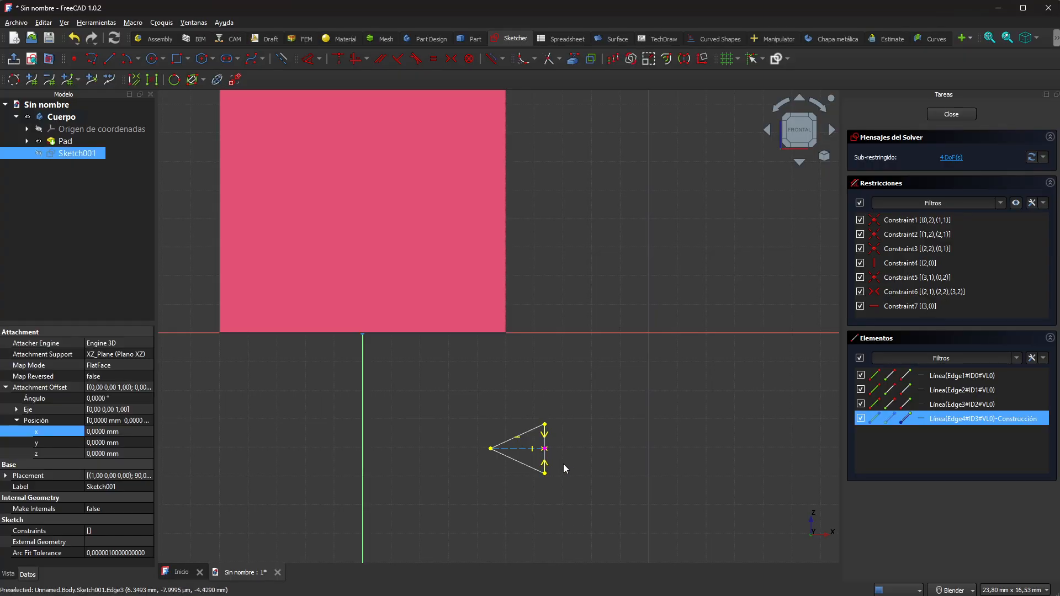
{"action": "mouse_move", "coordinate": [545, 453]}
{"action": "left_mouse_down"}
{"action": "mouse_move", "coordinate": [555, 464]}
{"action": "mouse_move", "coordinate": [545, 454]}
{"action": "left_mouse_up"}
{"action": "scroll", "coordinate": [568, 476], "scroll_direction": "down", "scroll_amount": 1}
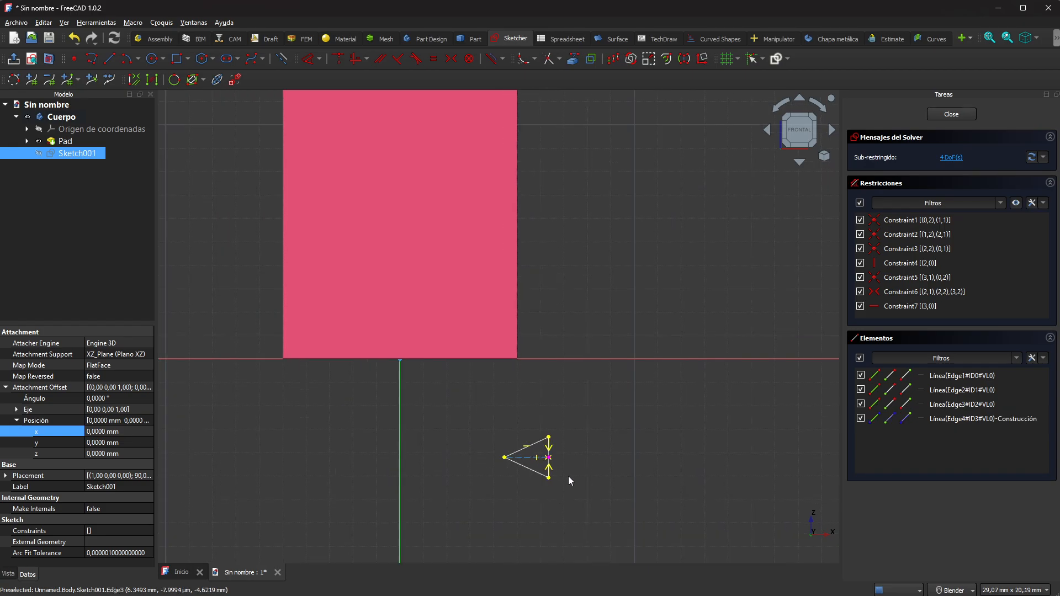
{"action": "scroll", "coordinate": [564, 483], "scroll_direction": "up", "scroll_amount": 2}
{"action": "scroll", "coordinate": [564, 489], "scroll_direction": "down", "scroll_amount": 1}
{"action": "left_click_drag", "start_coordinate": [429, 379], "coordinate": [579, 497]}
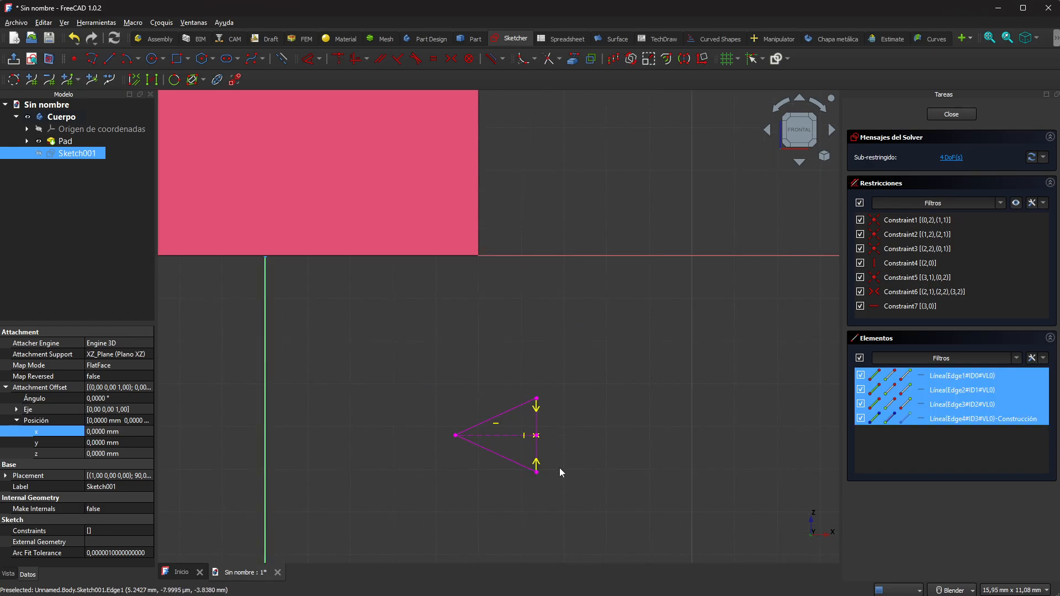
{"action": "mouse_move", "coordinate": [538, 456]}
{"action": "left_mouse_down"}
{"action": "mouse_move", "coordinate": [557, 457]}
{"action": "mouse_move", "coordinate": [523, 457]}
{"action": "mouse_move", "coordinate": [540, 453]}
{"action": "left_mouse_up"}
{"action": "left_click", "coordinate": [618, 429]}
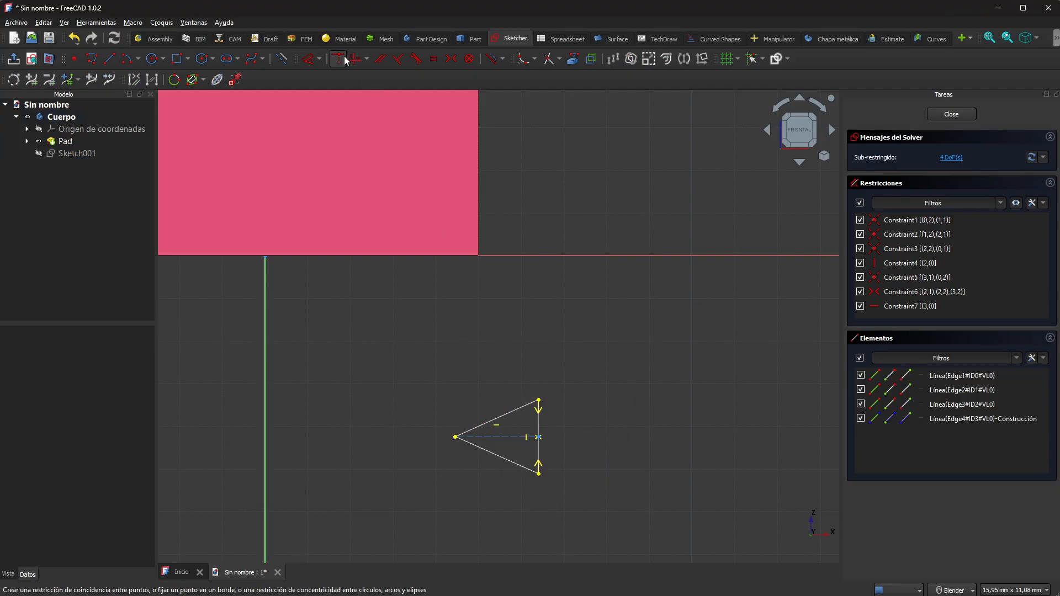
Dimension the length of the triangle's horizontal construction line and place the dimension below the triangle
{"action": "left_click", "coordinate": [312, 64]}
{"action": "left_click", "coordinate": [506, 436]}
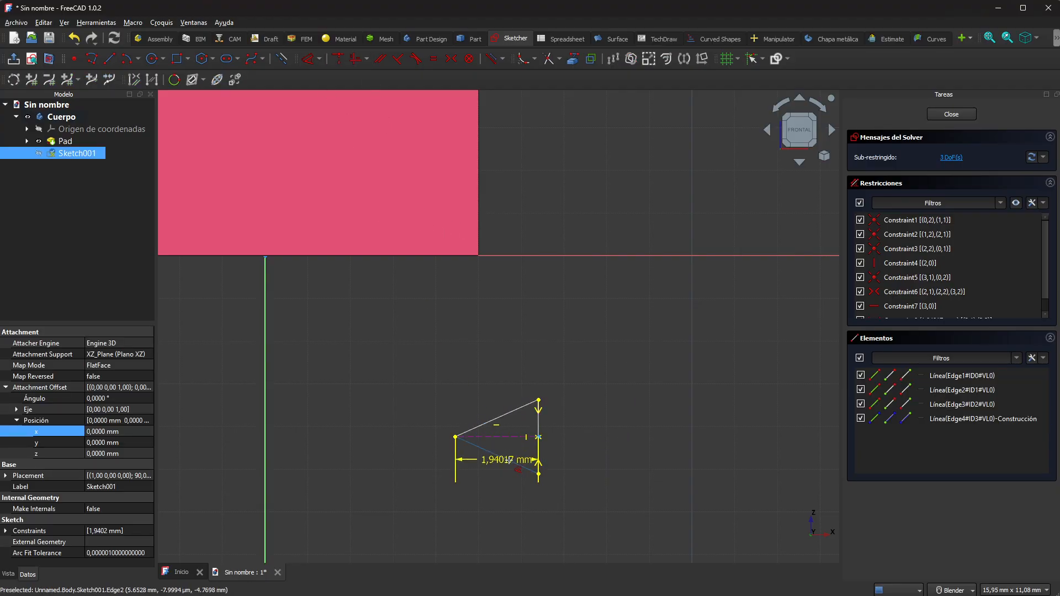
{"action": "left_click", "coordinate": [506, 504]}
{"action": "left_click", "coordinate": [570, 568]}
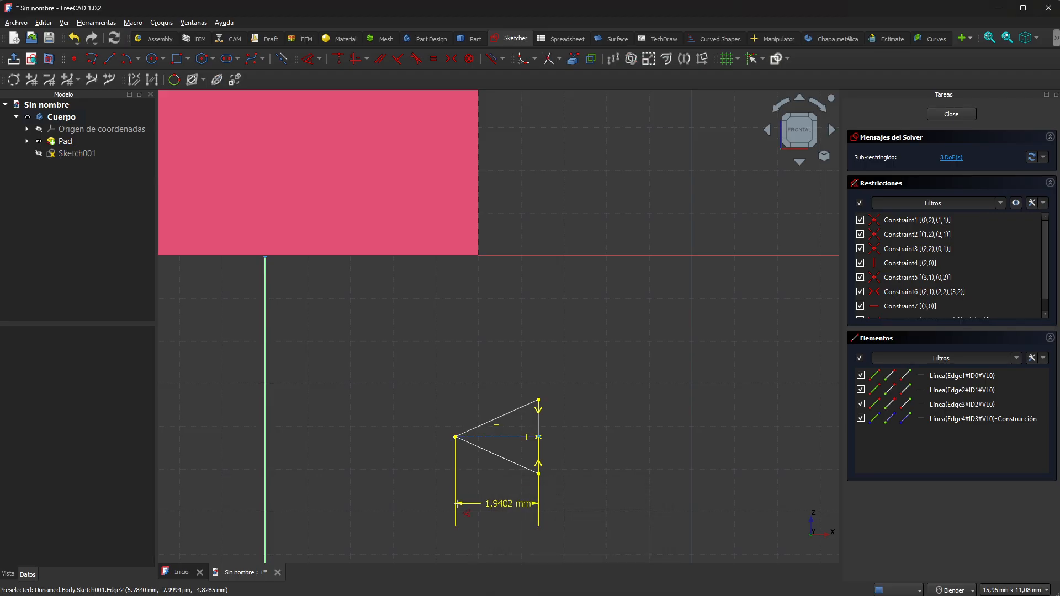
{"action": "right_click", "coordinate": [614, 489]}
Move the triangle against the shank's lower outer corner, with its vertical side slightly outside the shank's edge
{"action": "mouse_move", "coordinate": [539, 430]}
{"action": "left_mouse_down"}
{"action": "mouse_move", "coordinate": [569, 447]}
{"action": "mouse_move", "coordinate": [564, 373]}
{"action": "mouse_move", "coordinate": [577, 389]}
{"action": "mouse_move", "coordinate": [500, 338]}
{"action": "mouse_move", "coordinate": [478, 310]}
{"action": "mouse_move", "coordinate": [479, 283]}
{"action": "left_mouse_up"}
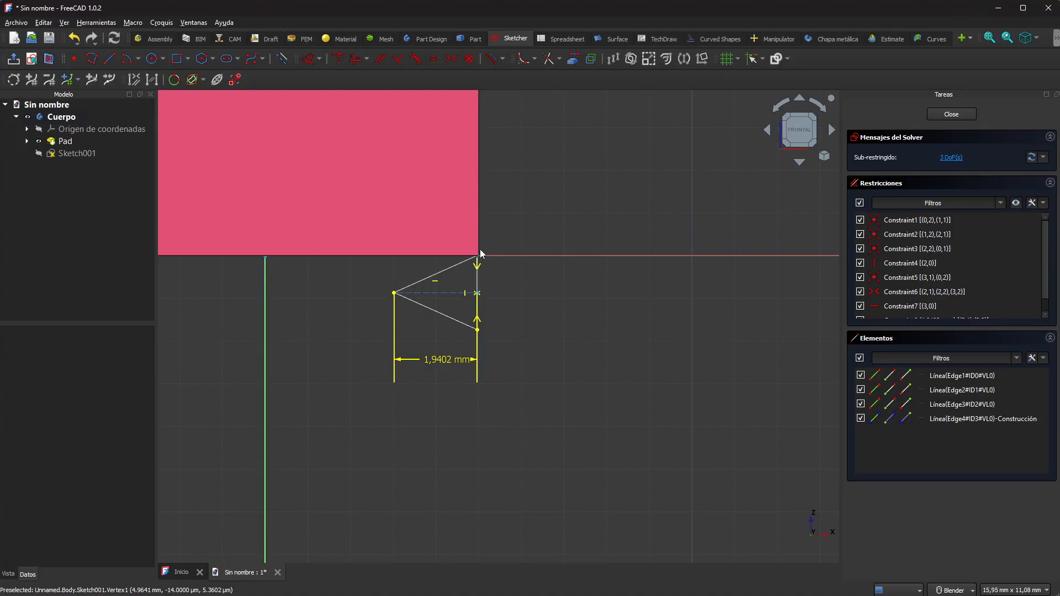
{"action": "scroll", "coordinate": [497, 247], "scroll_direction": "up", "scroll_amount": 5}
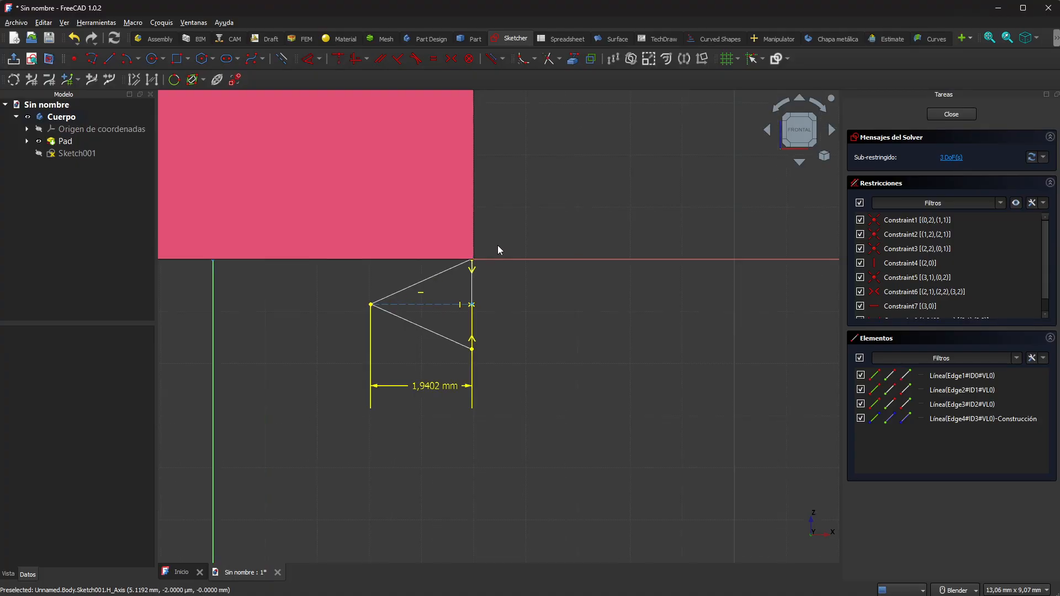
{"action": "left_click_drag", "start_coordinate": [438, 297], "coordinate": [447, 306]}
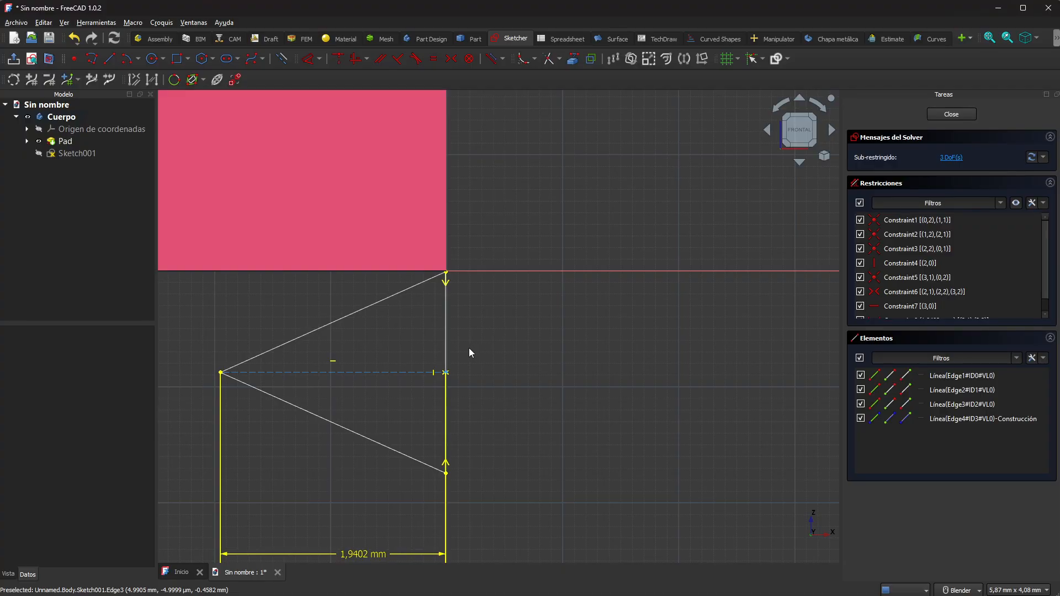
{"action": "left_click_drag", "start_coordinate": [447, 349], "coordinate": [456, 352]}
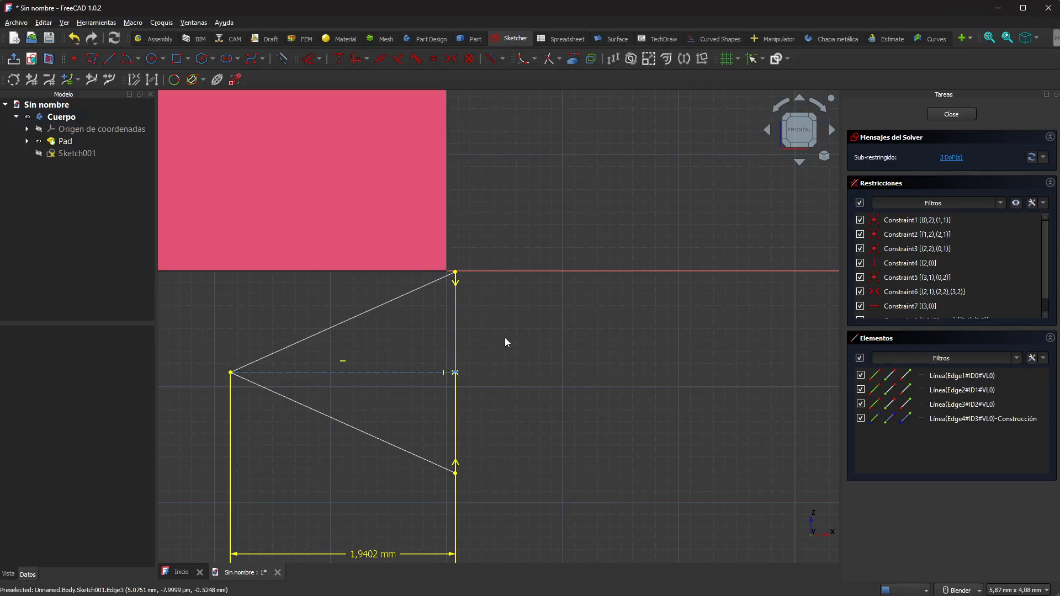
{"action": "left_click", "coordinate": [462, 270]}
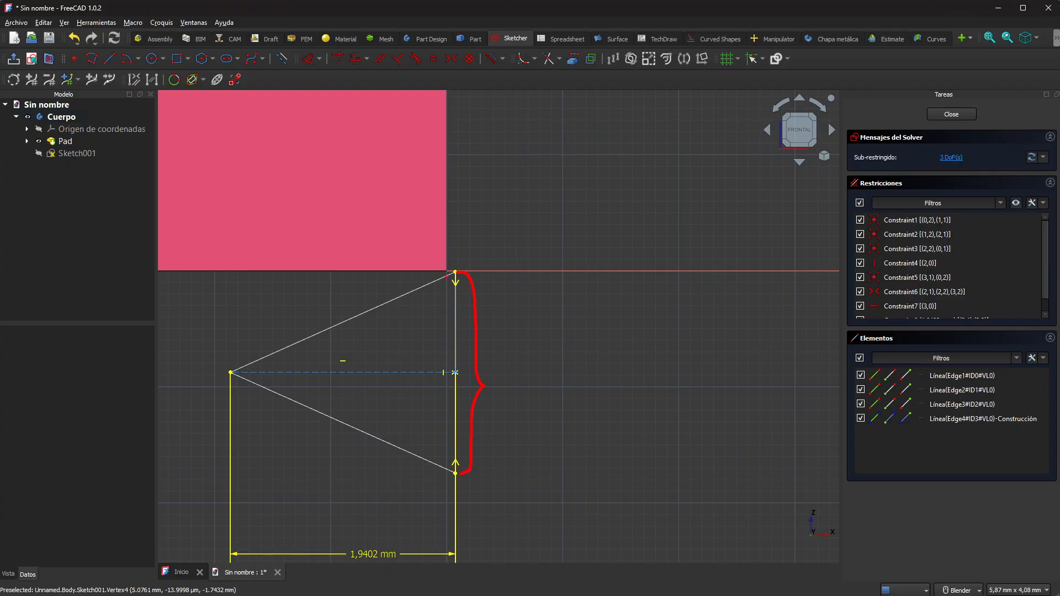
{"action": "left_click_drag", "start_coordinate": [444, 354], "coordinate": [445, 411]}
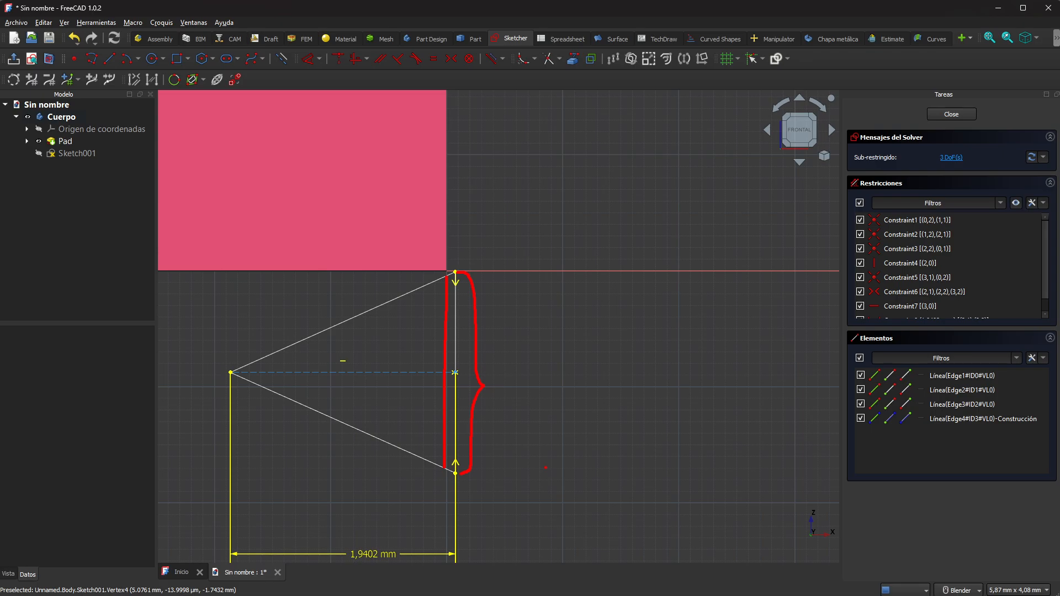
{"action": "key", "text": "Escape"}
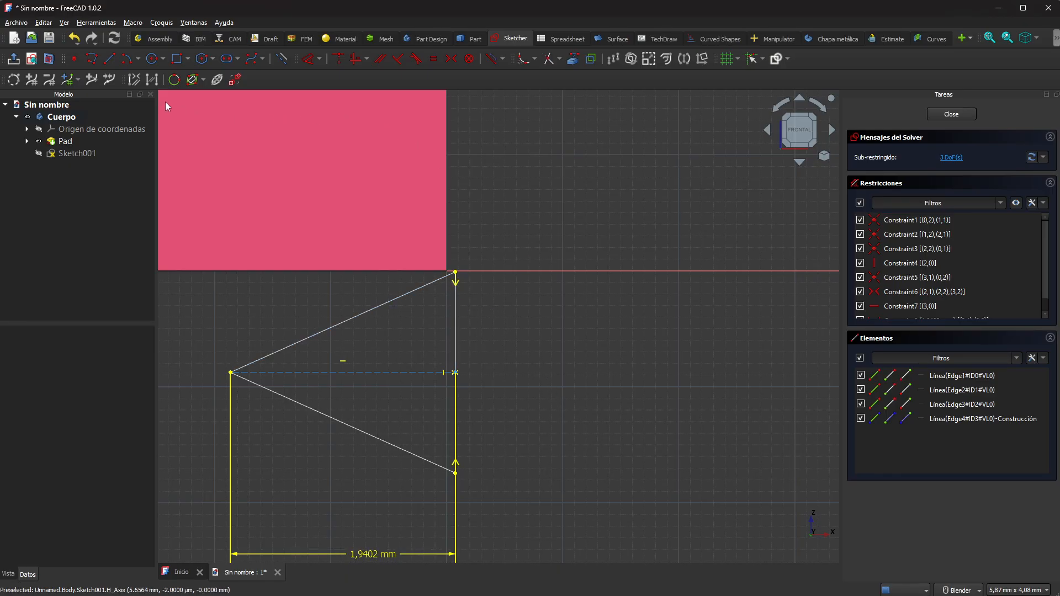
Draw a vertical construction line between the triangle's two slanted sides, just inside its vertical side
{"action": "left_click", "coordinate": [110, 58]}
{"action": "left_click", "coordinate": [442, 277]}
{"action": "left_click", "coordinate": [444, 467]}
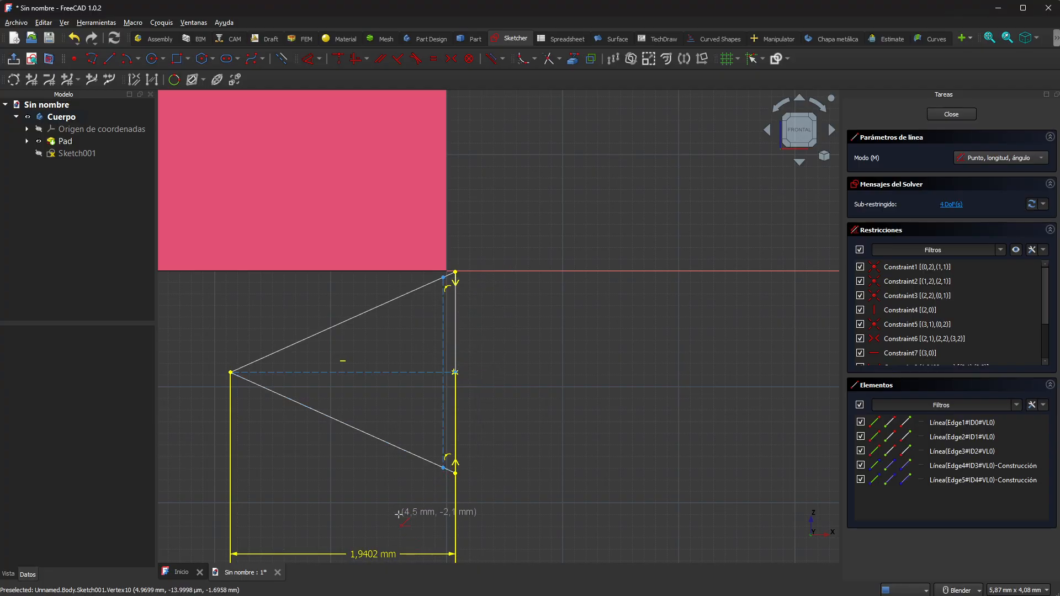
{"action": "key", "text": "Escape"}
Constrain the distance between the vertical construction line and the triangle's vertical side to 0.2 mm
{"action": "left_click", "coordinate": [306, 64]}
{"action": "left_click", "coordinate": [443, 448]}
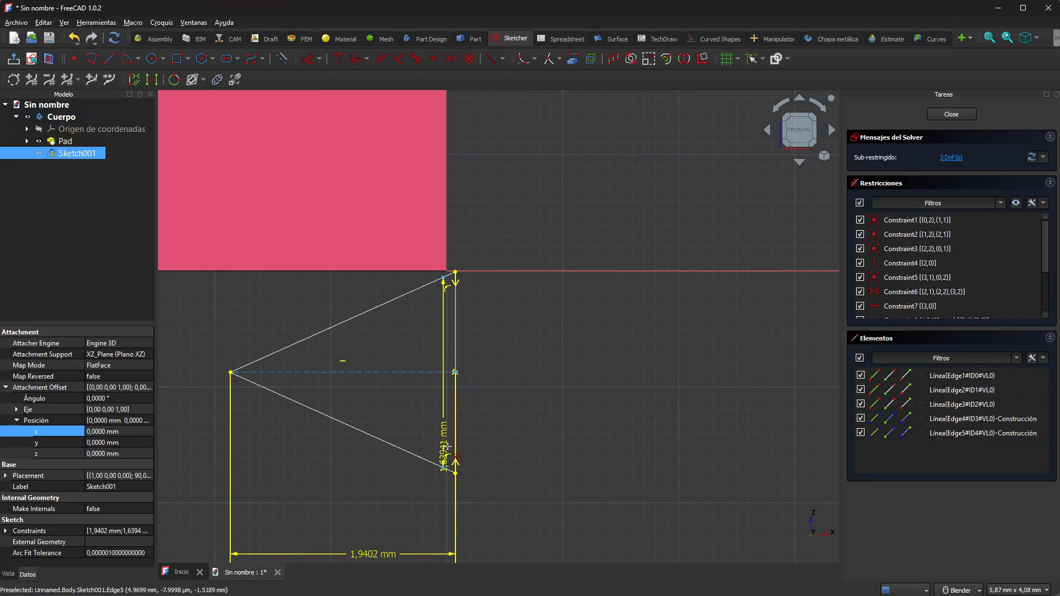
{"action": "left_click", "coordinate": [455, 450]}
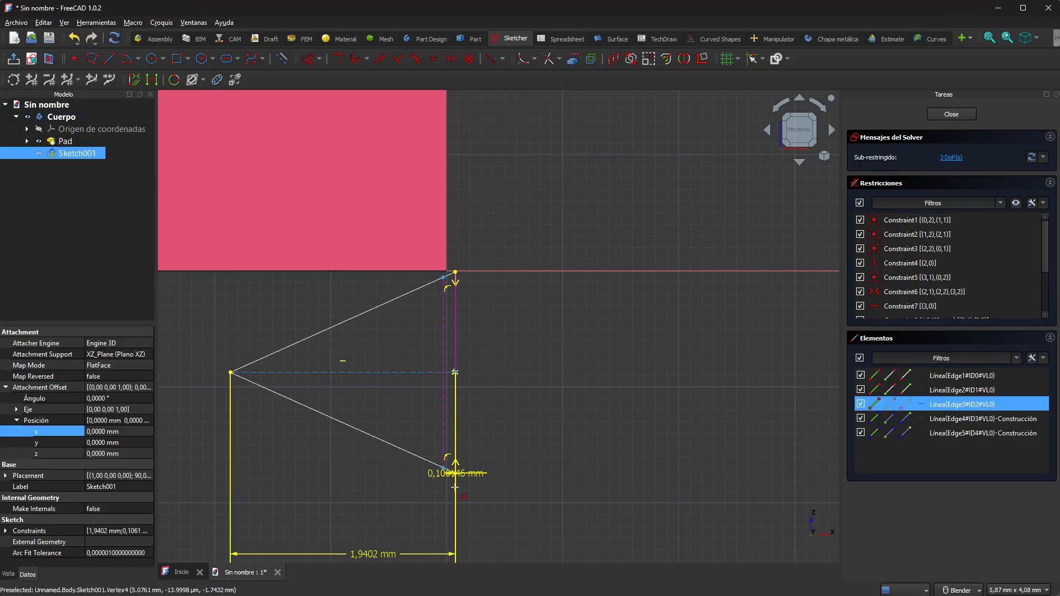
{"action": "left_click", "coordinate": [504, 511]}
{"action": "type", "text": "0,2"}
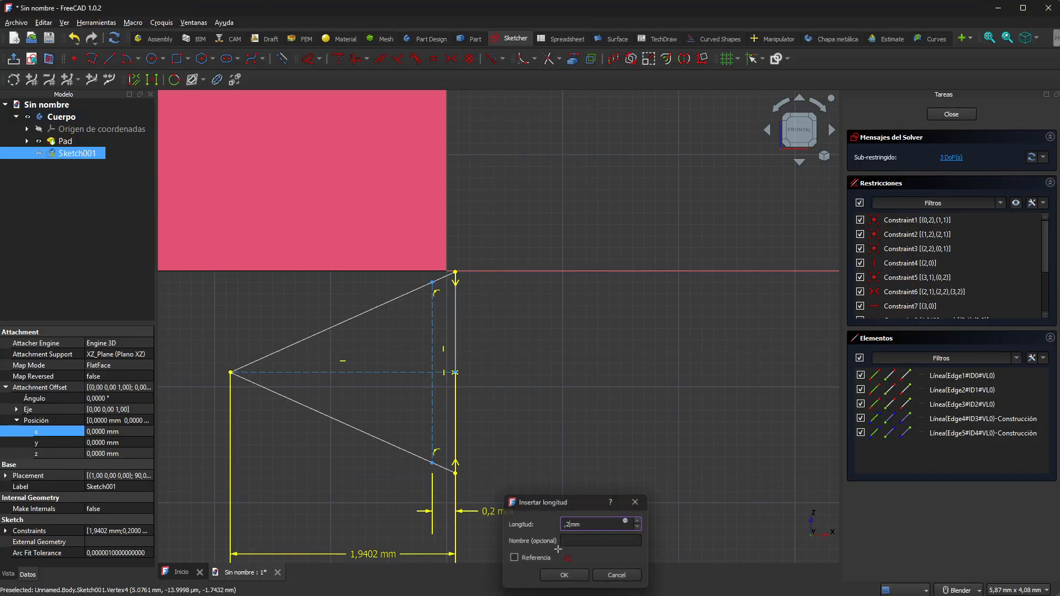
{"action": "key", "text": "Return"}
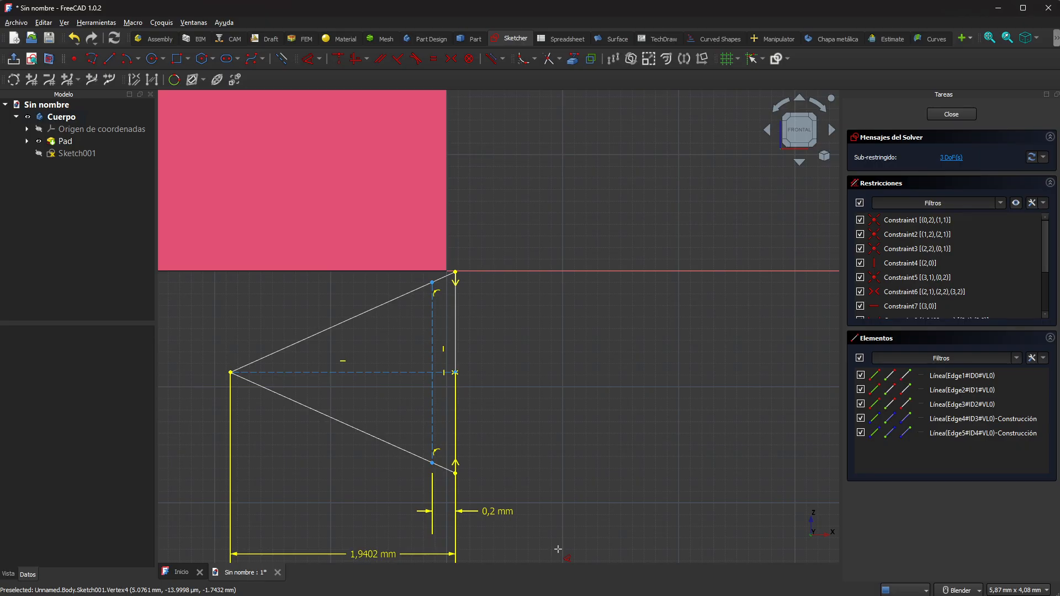
{"action": "right_click", "coordinate": [552, 384]}
Align the triangle's vertical construction line with the shank's outer edge, and reposition the triangle clear below the shank
{"action": "mouse_move", "coordinate": [436, 287]}
{"action": "left_mouse_down"}
{"action": "mouse_move", "coordinate": [454, 293]}
{"action": "mouse_move", "coordinate": [448, 286]}
{"action": "left_mouse_up"}
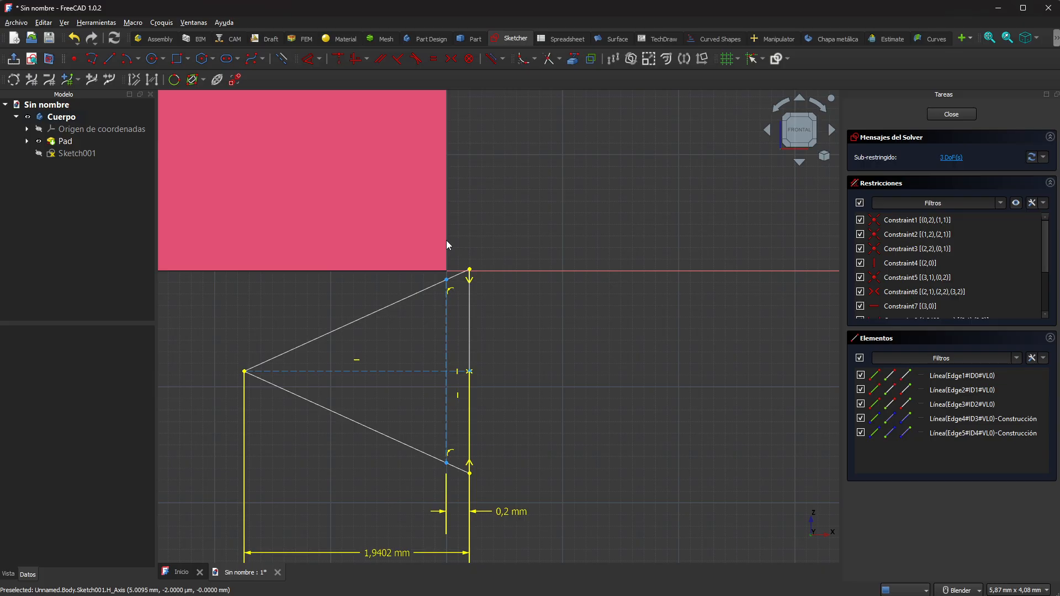
{"action": "scroll", "coordinate": [479, 317], "scroll_direction": "down", "scroll_amount": 2}
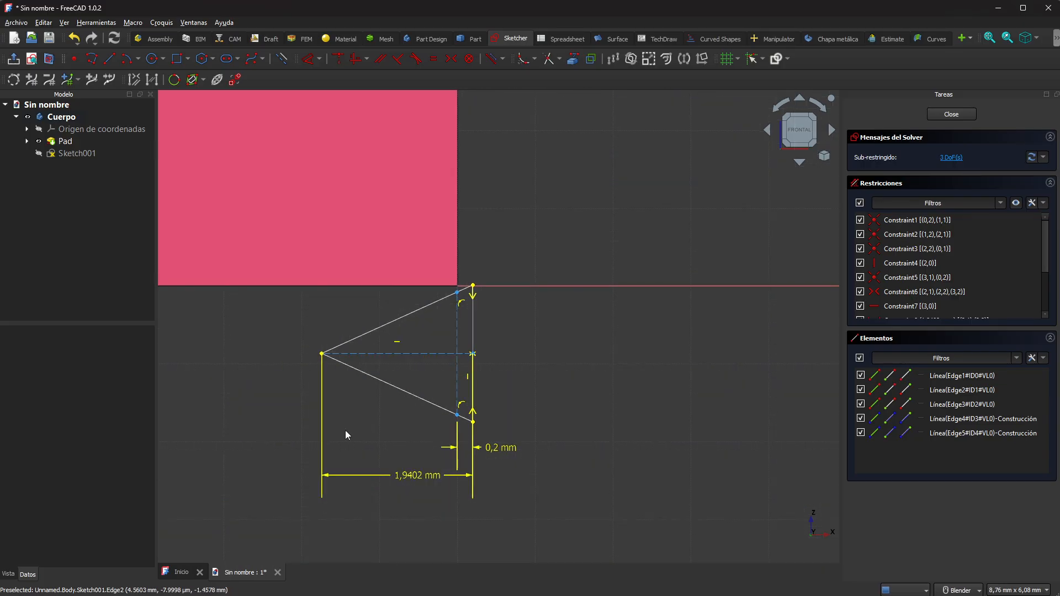
{"action": "scroll", "coordinate": [332, 411], "scroll_direction": "up", "scroll_amount": 1}
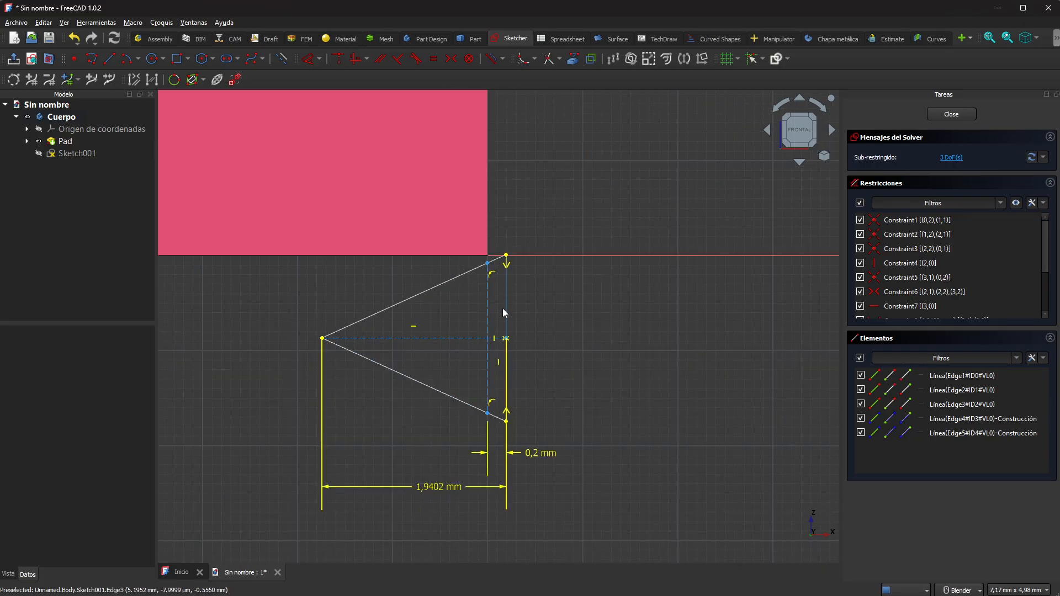
{"action": "left_click_drag", "start_coordinate": [506, 307], "coordinate": [535, 404]}
{"action": "scroll", "coordinate": [602, 254], "scroll_direction": "down", "scroll_amount": 2}
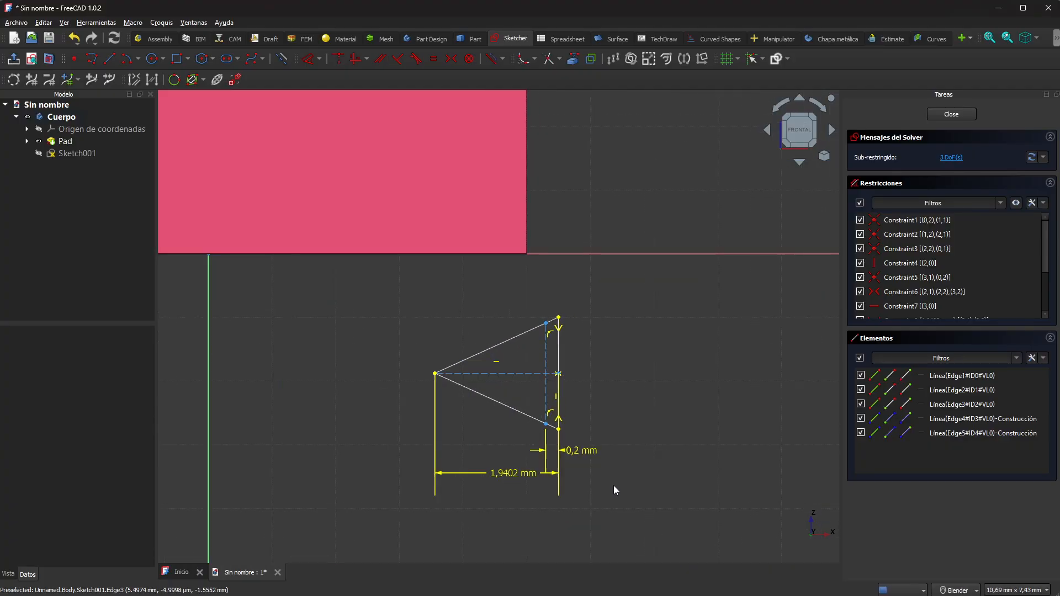
Delete the horizontal dimension between the triangle's apex and its vertical side
{"action": "scroll", "coordinate": [609, 483], "scroll_direction": "up", "scroll_amount": 2}
{"action": "left_click", "coordinate": [448, 467]}
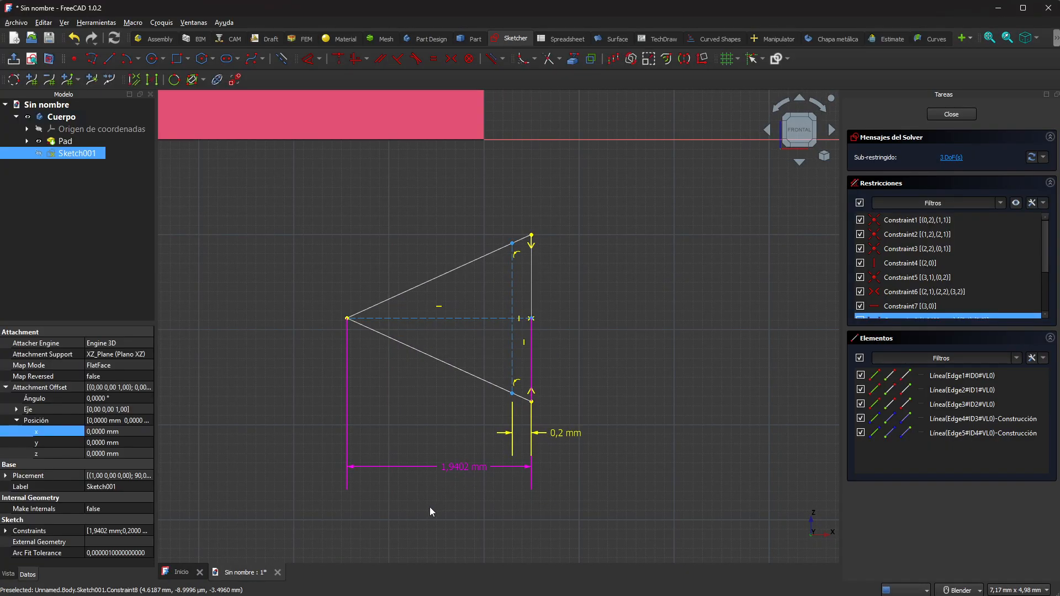
{"action": "key", "text": "Delete"}
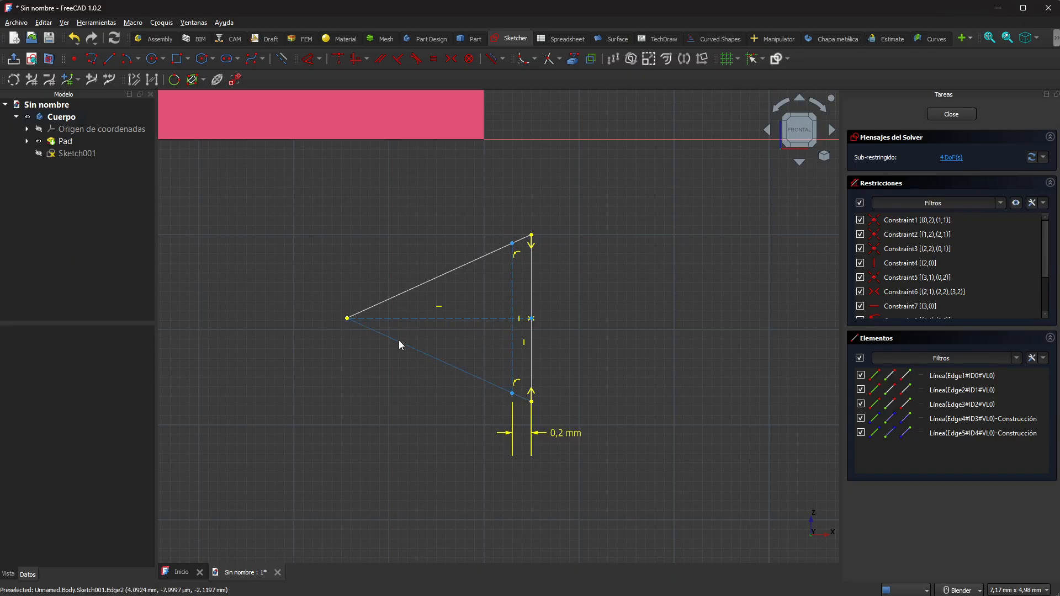
Constrain the angle between the triangle's two slanted sides to 60°
{"action": "left_click", "coordinate": [431, 281]}
{"action": "left_click", "coordinate": [432, 356]}
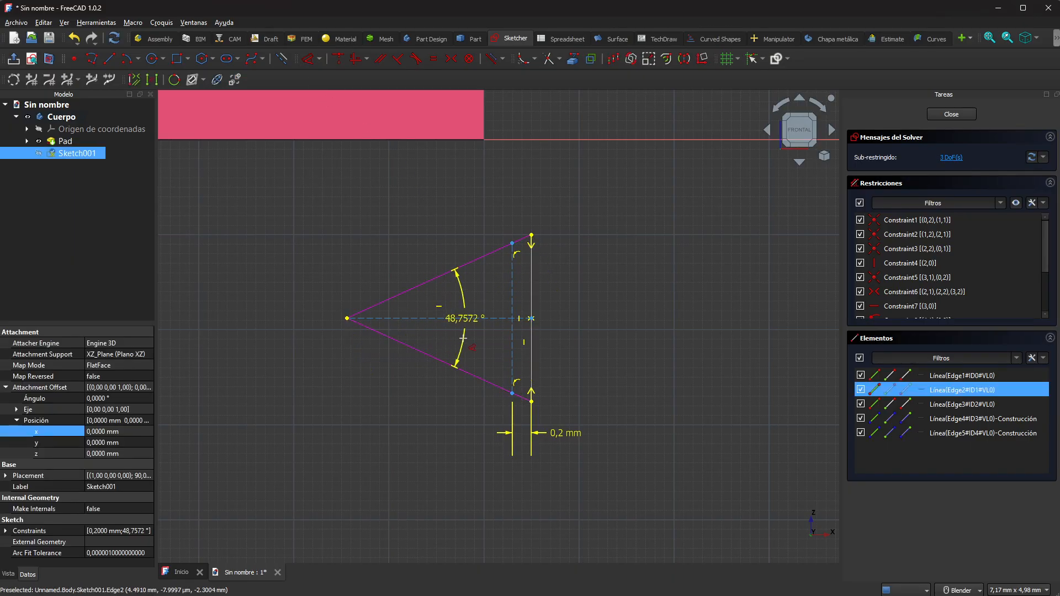
{"action": "left_click", "coordinate": [460, 347]}
{"action": "type", "text": "60"}
{"action": "key", "text": "Return"}
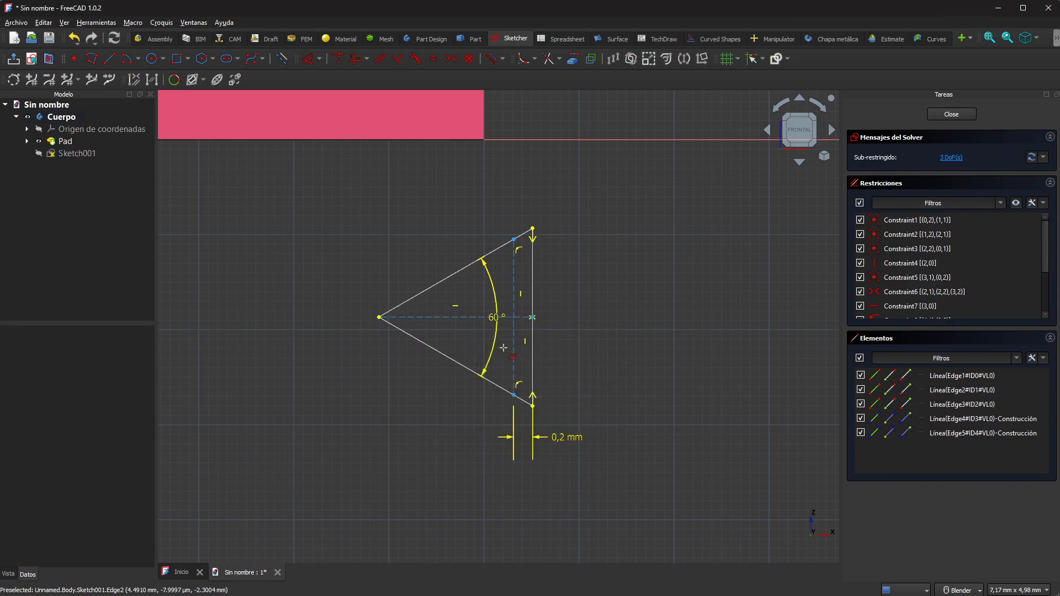
{"action": "right_click", "coordinate": [579, 317]}
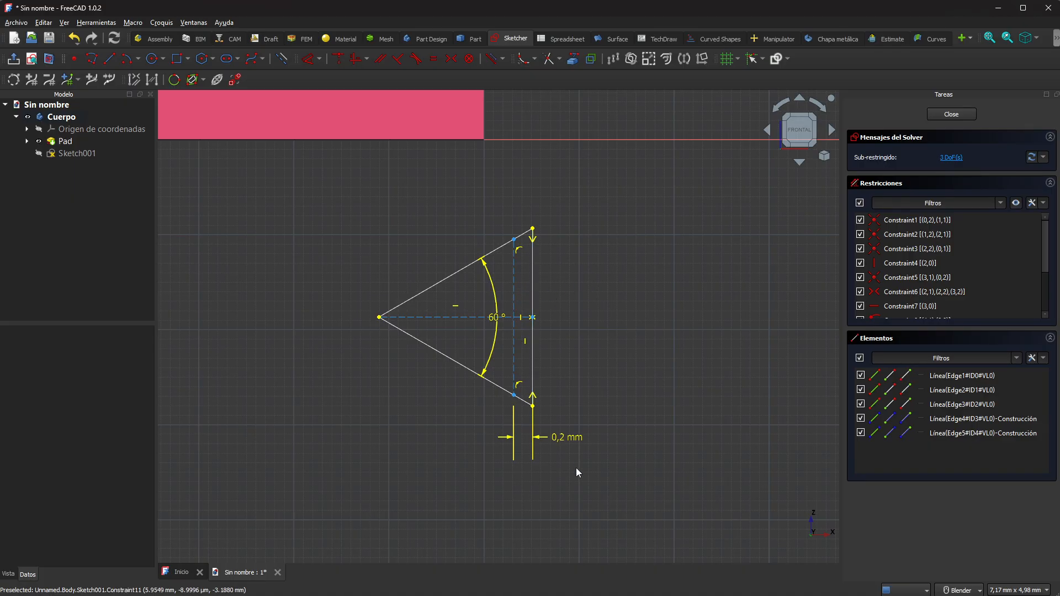
Switch to Copilot and ask "cual seria en el caso del tornillo de metrica 10 la altura del diente o filete?"
{"action": "key", "text": "alt+Tab"}
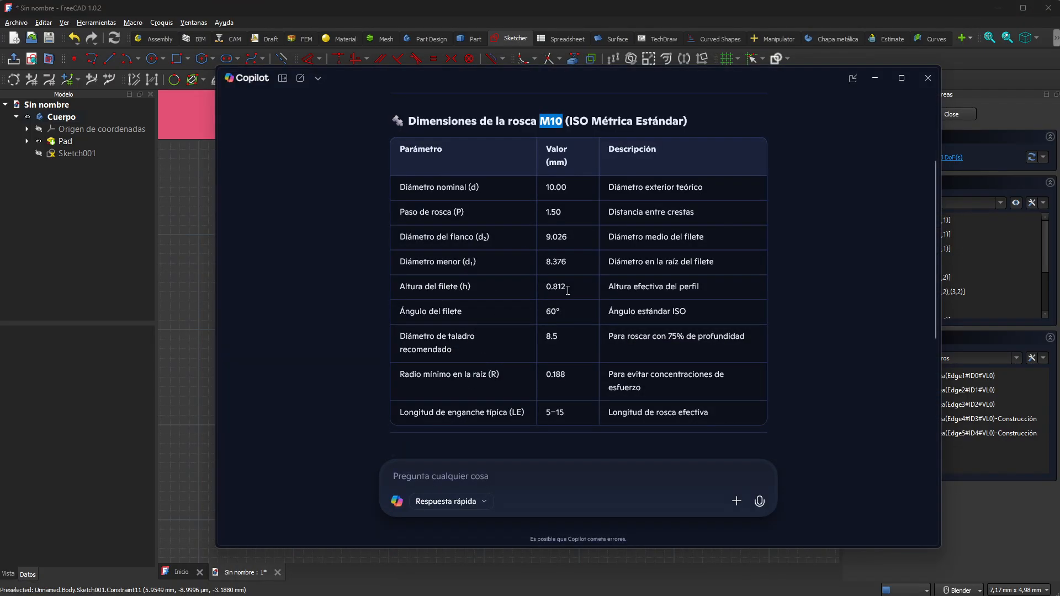
{"action": "left_click_drag", "start_coordinate": [568, 288], "coordinate": [545, 288]}
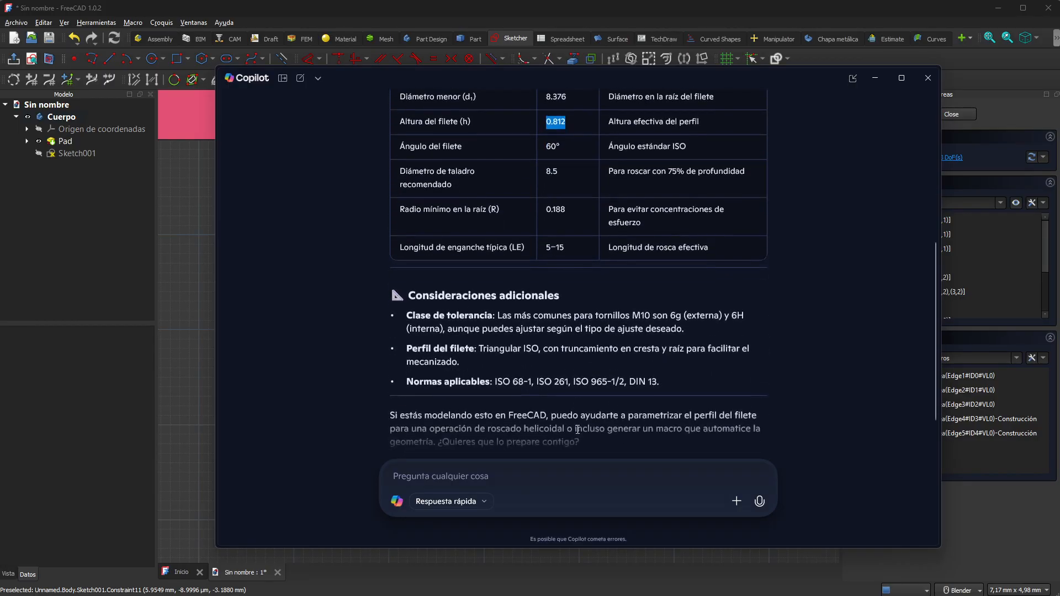
{"action": "scroll", "coordinate": [576, 430], "scroll_direction": "up", "scroll_amount": 5}
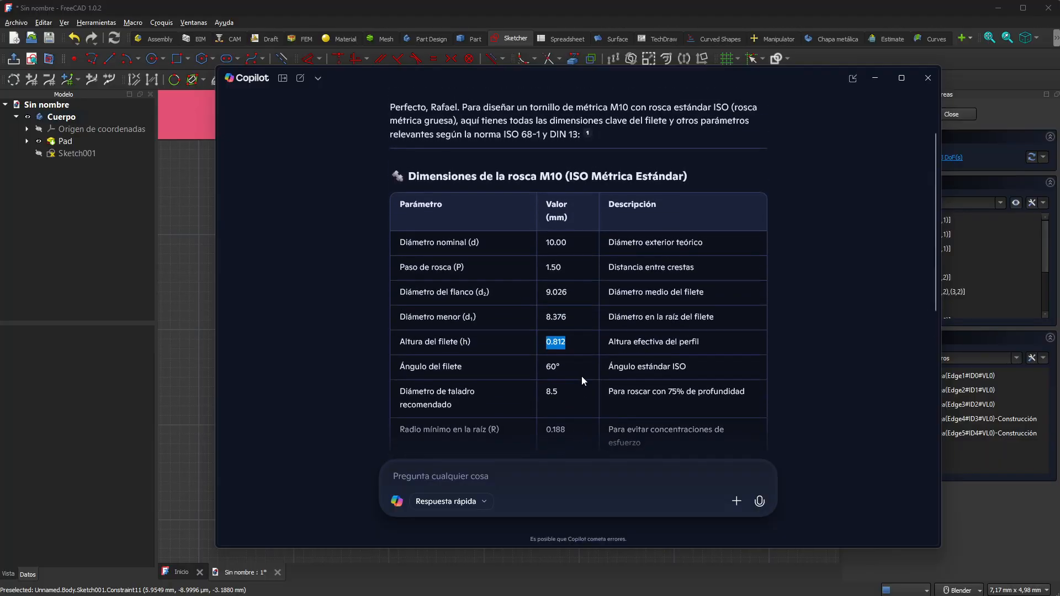
{"action": "left_click", "coordinate": [507, 473]}
{"action": "type", "text": "cua"}
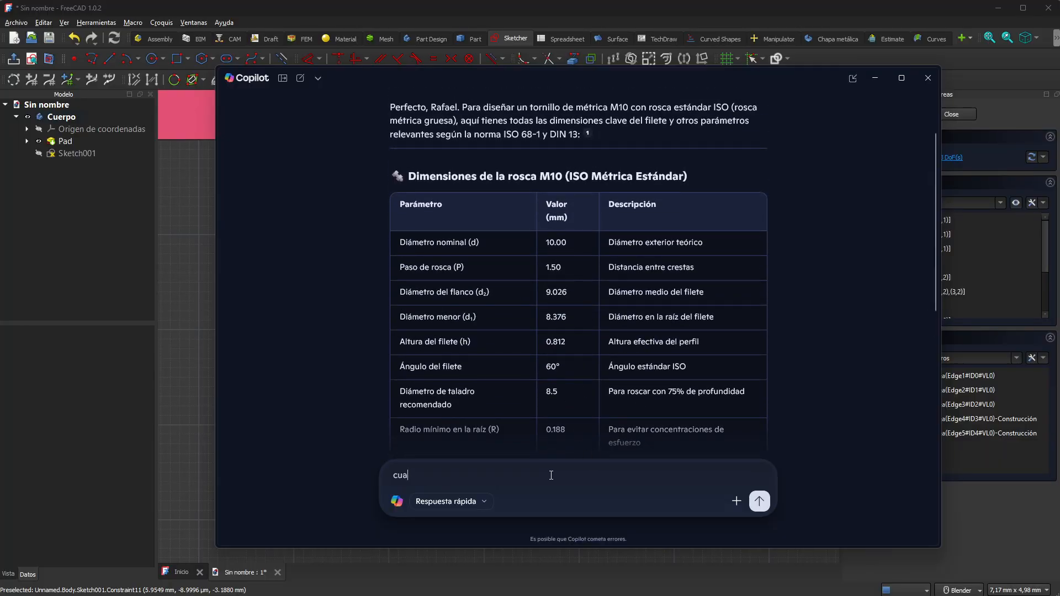
{"action": "type", "text": "l seria en el "}
{"action": "type", "text": "caso del to"}
{"action": "type", "text": "rnillo de metrica"}
{"action": "type", "text": " 10 l"}
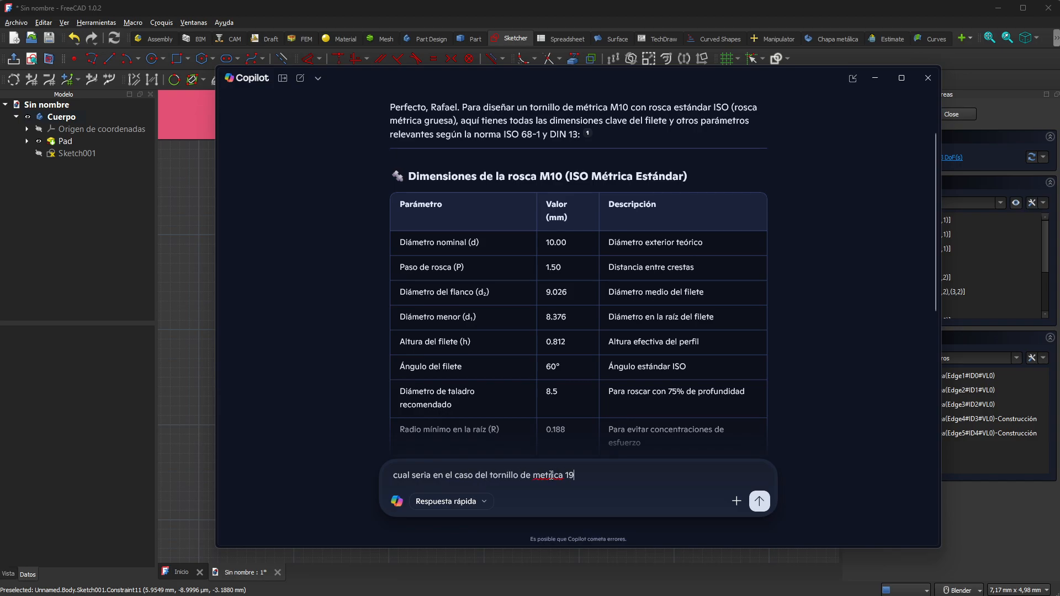
{"action": "type", "text": "a altura del diente o filete?"}
{"action": "key", "text": "Return"}
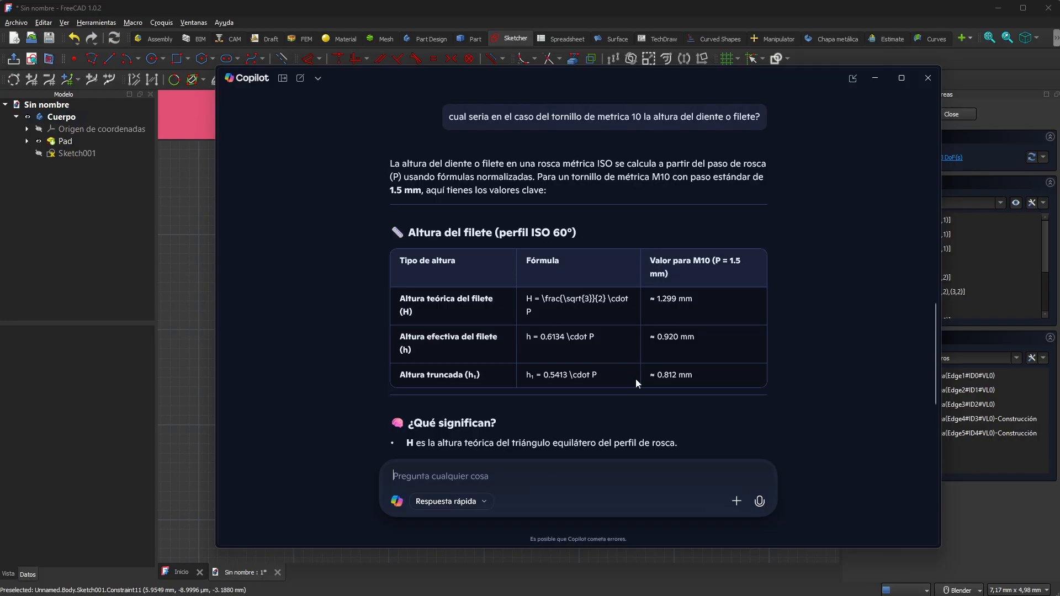
Compare the theoretical, effective and truncated thread heights in the new answer with the height in the M10 dimensions table
{"action": "left_click_drag", "start_coordinate": [697, 377], "coordinate": [638, 389]}
{"action": "scroll", "coordinate": [674, 423], "scroll_direction": "up", "scroll_amount": 10}
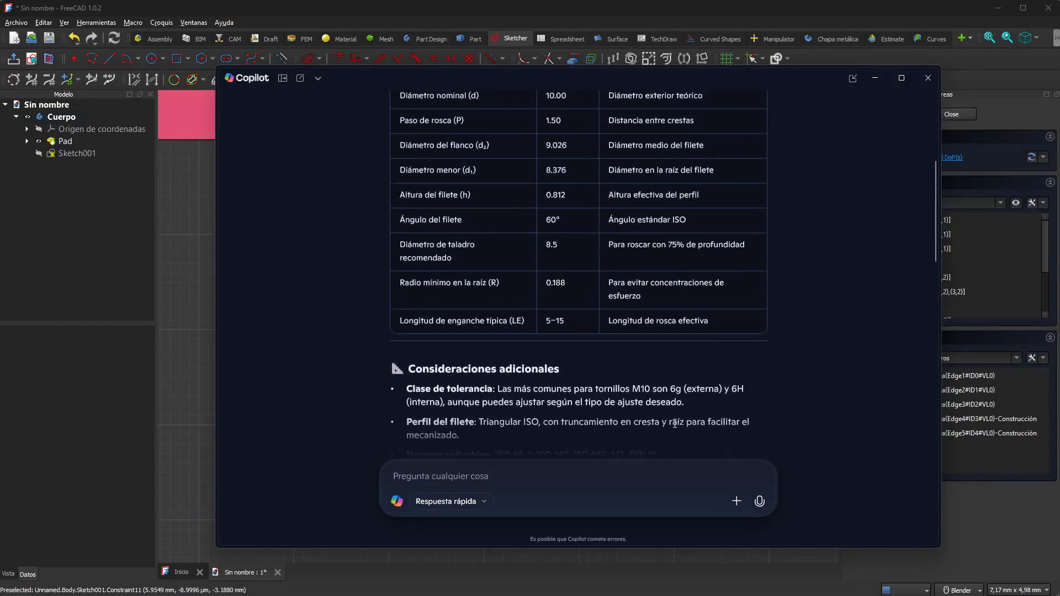
{"action": "scroll", "coordinate": [674, 424], "scroll_direction": "up", "scroll_amount": 1}
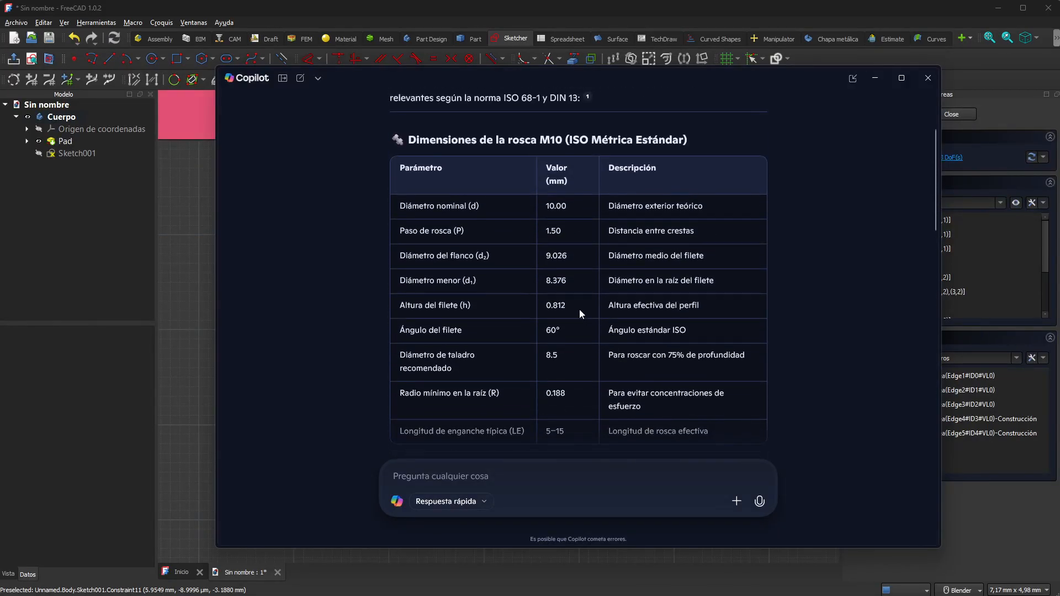
{"action": "left_click_drag", "start_coordinate": [570, 307], "coordinate": [544, 307]}
{"action": "scroll", "coordinate": [617, 277], "scroll_direction": "down", "scroll_amount": 10}
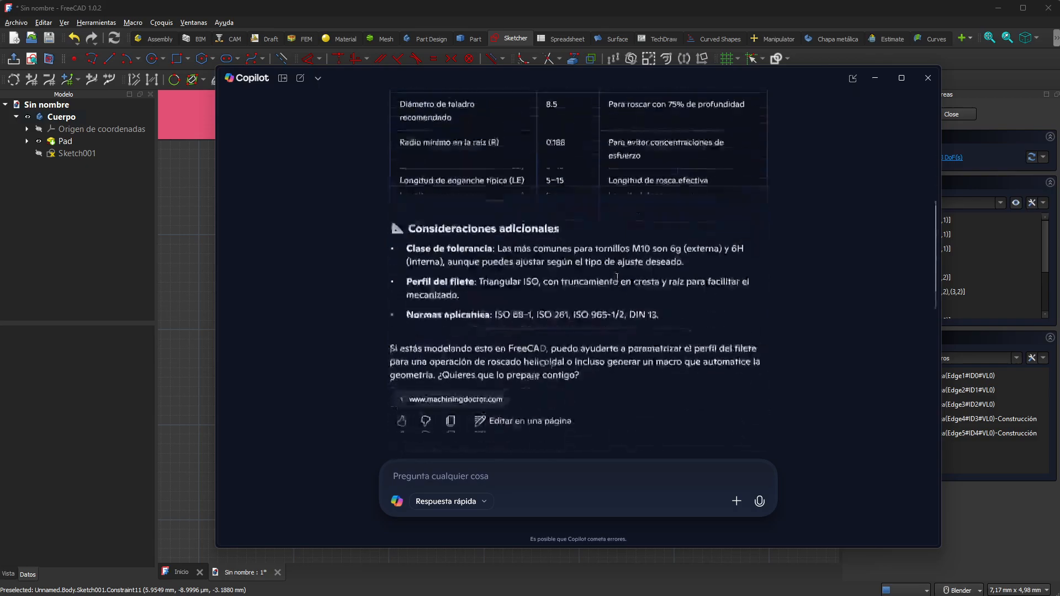
{"action": "scroll", "coordinate": [617, 277], "scroll_direction": "down", "scroll_amount": 3}
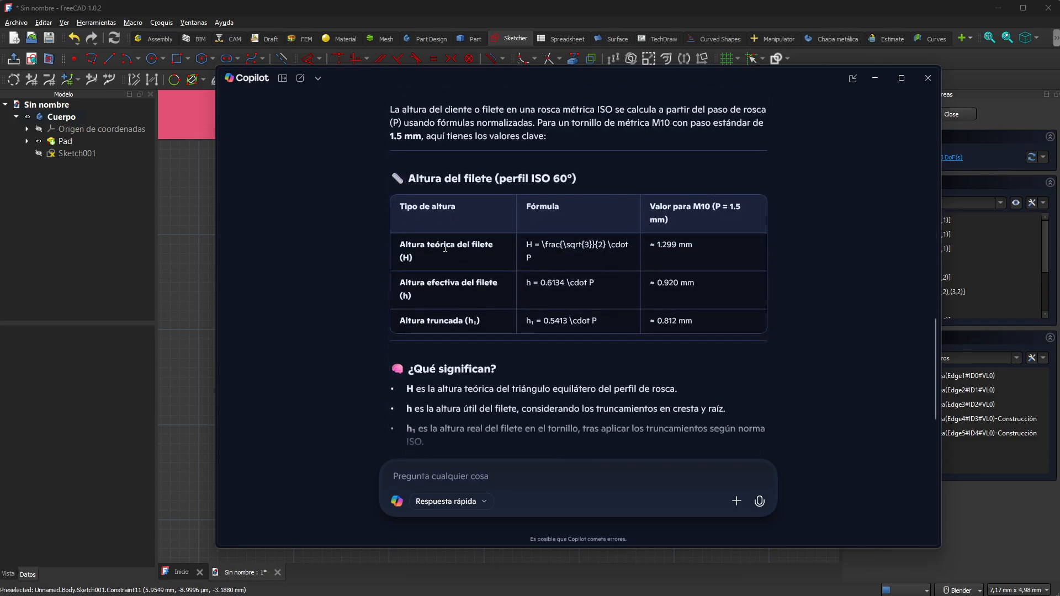
{"action": "left_click_drag", "start_coordinate": [693, 248], "coordinate": [656, 249]}
{"action": "left_click_drag", "start_coordinate": [692, 285], "coordinate": [642, 286]}
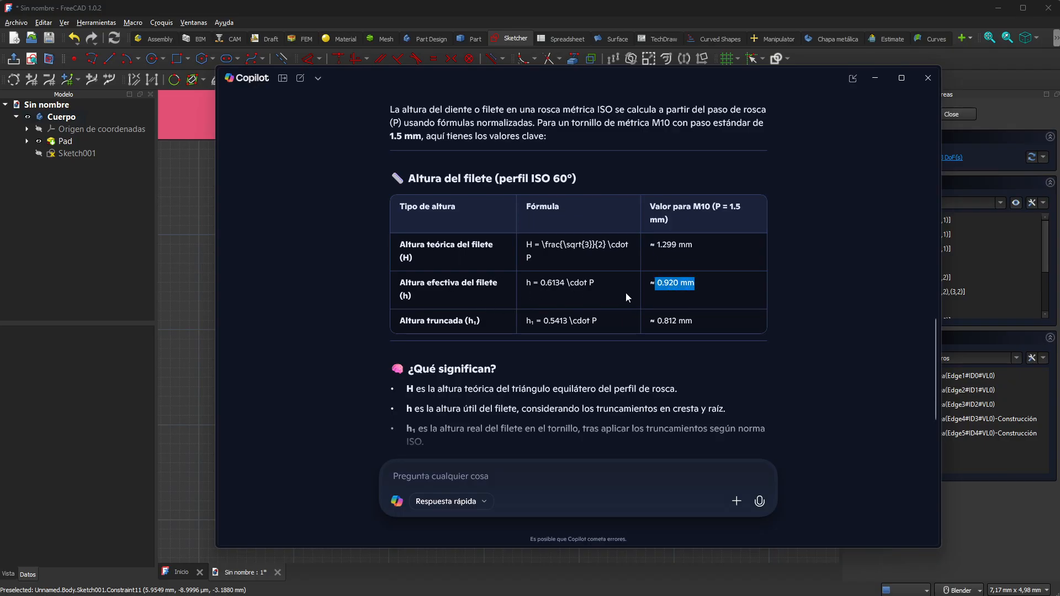
{"action": "left_click_drag", "start_coordinate": [691, 321], "coordinate": [645, 318]}
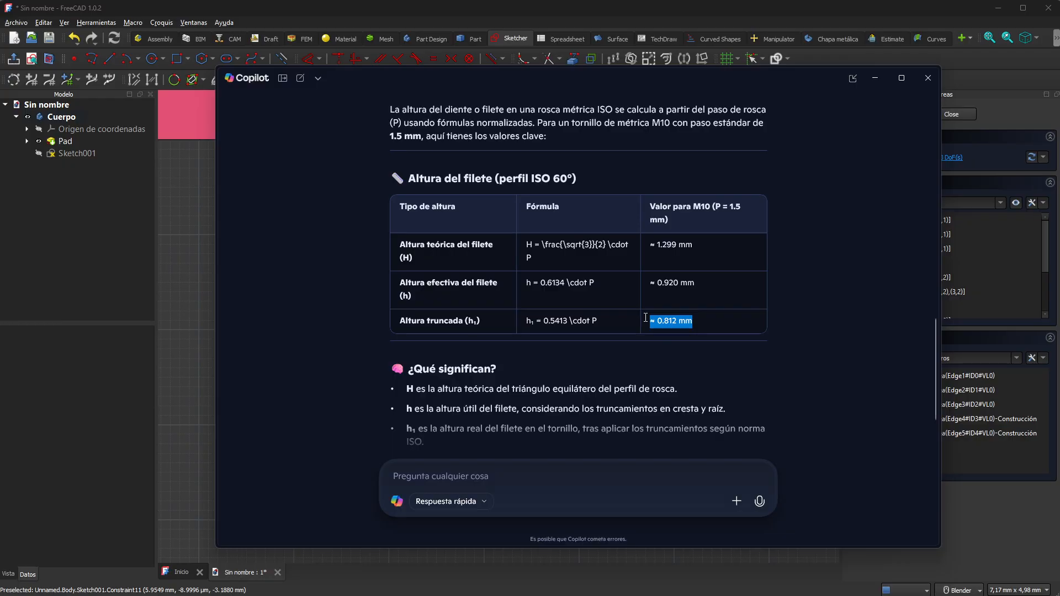
{"action": "scroll", "coordinate": [635, 363], "scroll_direction": "down", "scroll_amount": 1}
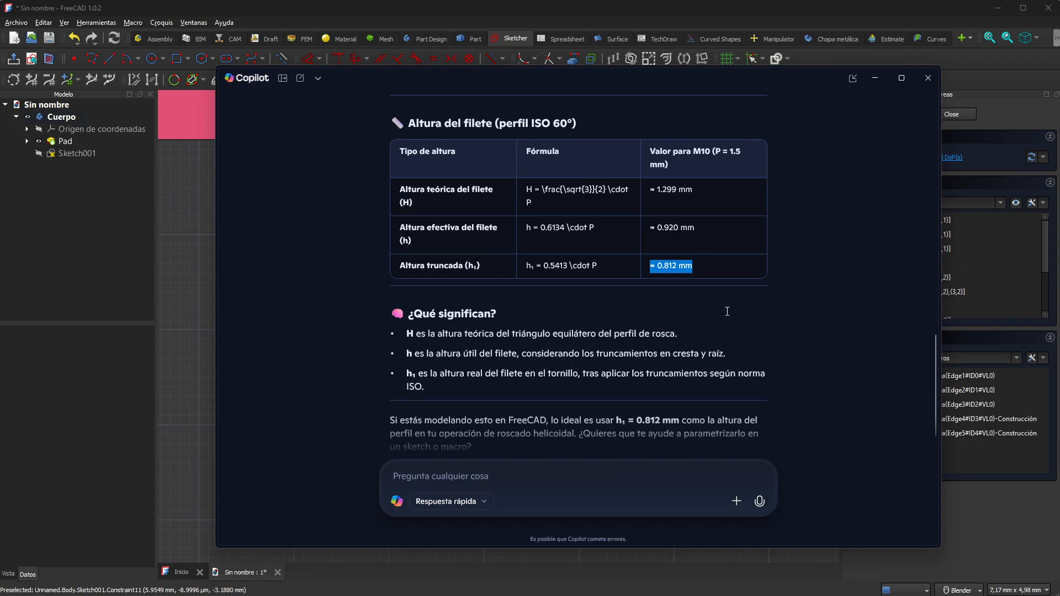
Copy the truncated thread height value 0.812 from the answer and return to FreeCAD
{"action": "left_click_drag", "start_coordinate": [679, 269], "coordinate": [657, 268]}
{"action": "right_click", "coordinate": [664, 268]}
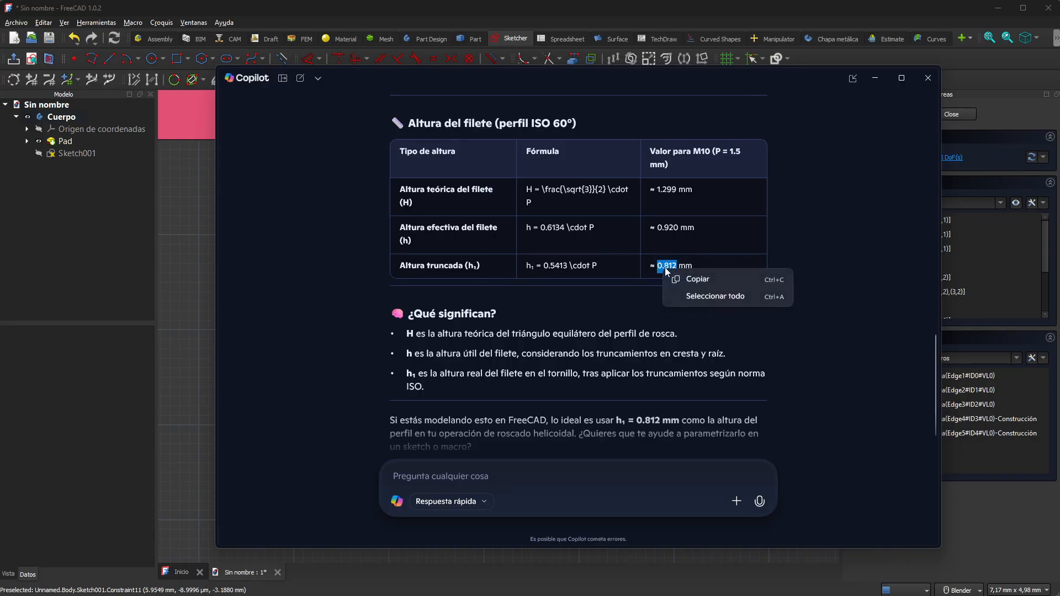
{"action": "left_click", "coordinate": [696, 280]}
{"action": "left_click", "coordinate": [908, 16]}
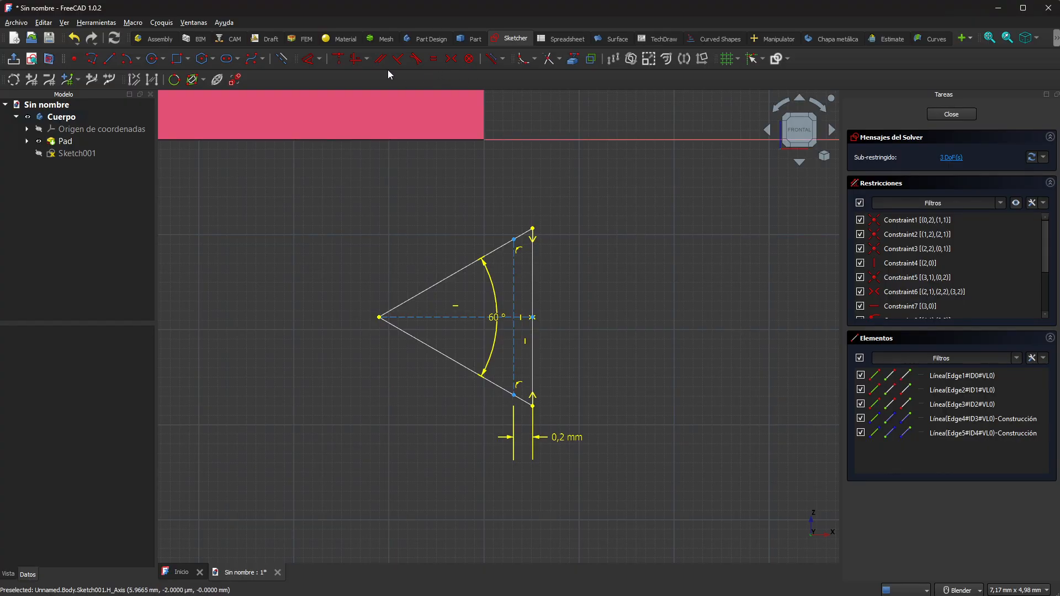
Constrain the length of the triangle's vertical construction line to 0,812 mm
{"action": "left_click", "coordinate": [512, 275]}
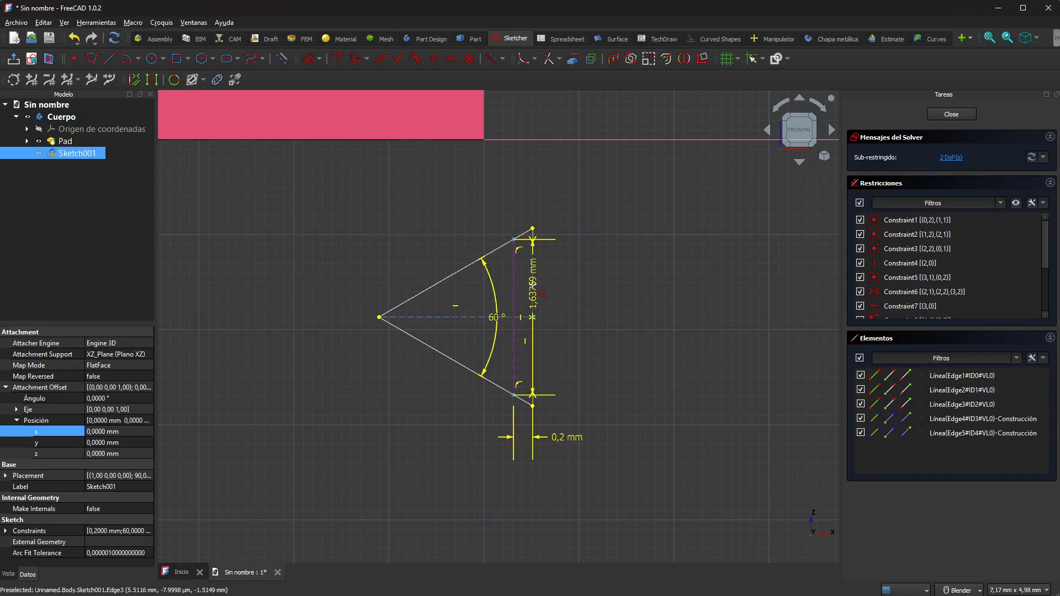
{"action": "left_click", "coordinate": [575, 296]}
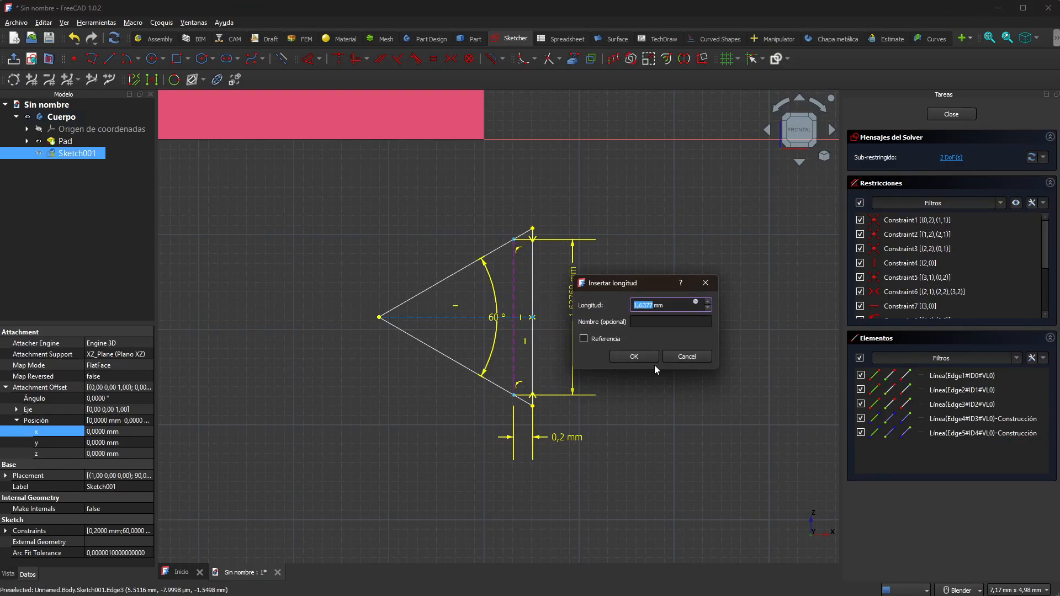
{"action": "type", "text": "0.812"}
{"action": "key", "text": "BackSpace"}
{"action": "type", "text": ","}
{"action": "left_click", "coordinate": [634, 356]}
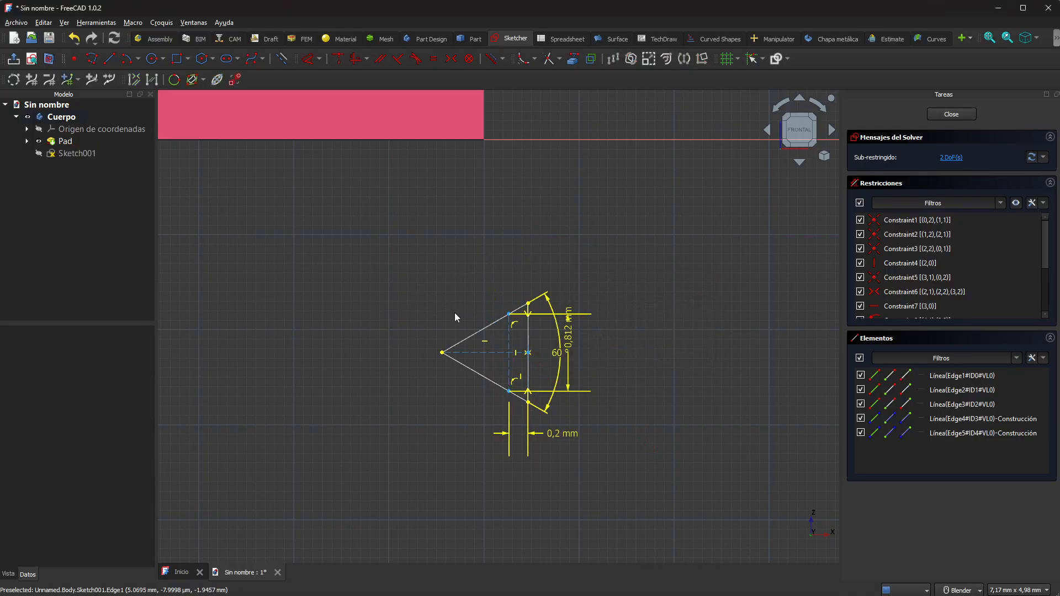
{"action": "scroll", "coordinate": [510, 348], "scroll_direction": "up", "scroll_amount": 4}
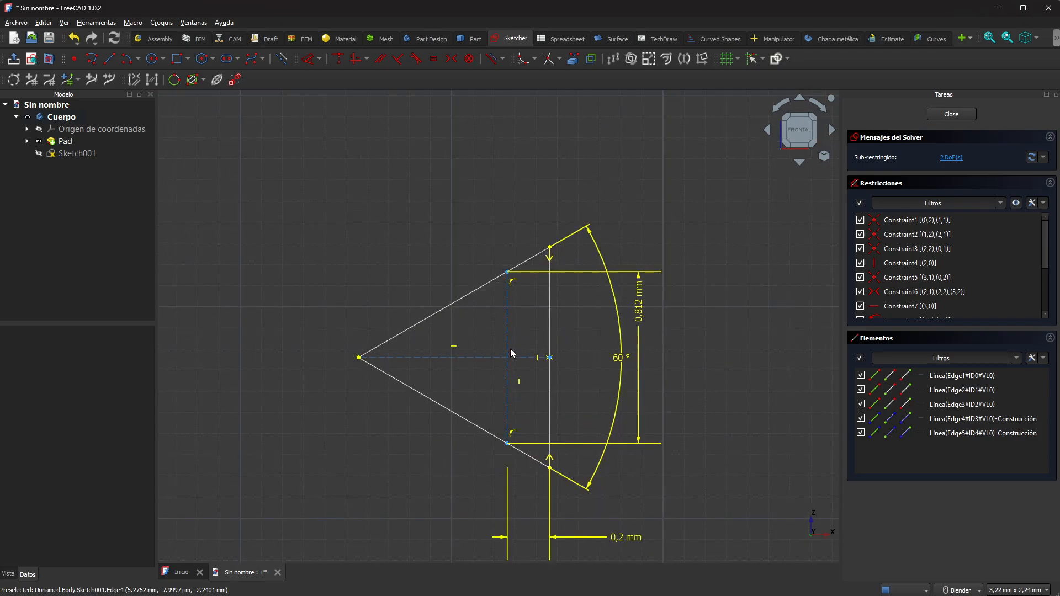
{"action": "mouse_move", "coordinate": [506, 274]}
{"action": "left_mouse_down"}
{"action": "mouse_move", "coordinate": [359, 354]}
{"action": "mouse_move", "coordinate": [485, 431]}
{"action": "mouse_move", "coordinate": [513, 431]}
{"action": "left_mouse_up"}
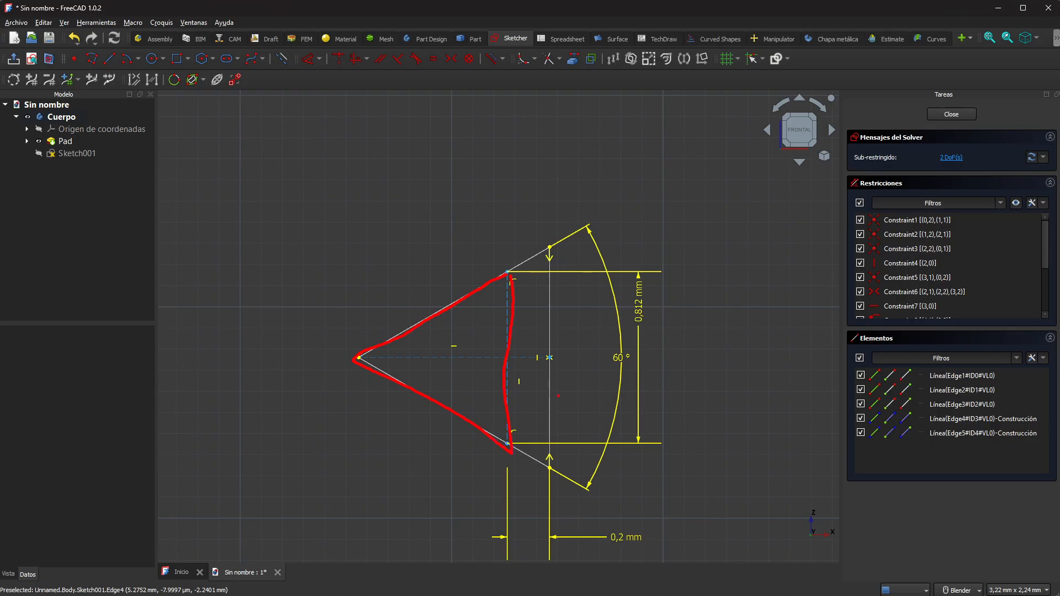
{"action": "mouse_move", "coordinate": [551, 251]}
{"action": "left_mouse_down"}
{"action": "mouse_move", "coordinate": [527, 274]}
{"action": "mouse_move", "coordinate": [535, 301]}
{"action": "left_mouse_up"}
{"action": "mouse_move", "coordinate": [539, 343]}
{"action": "left_mouse_down"}
{"action": "mouse_move", "coordinate": [532, 375]}
{"action": "mouse_move", "coordinate": [547, 433]}
{"action": "mouse_move", "coordinate": [530, 449]}
{"action": "mouse_move", "coordinate": [525, 349]}
{"action": "mouse_move", "coordinate": [544, 330]}
{"action": "left_mouse_up"}
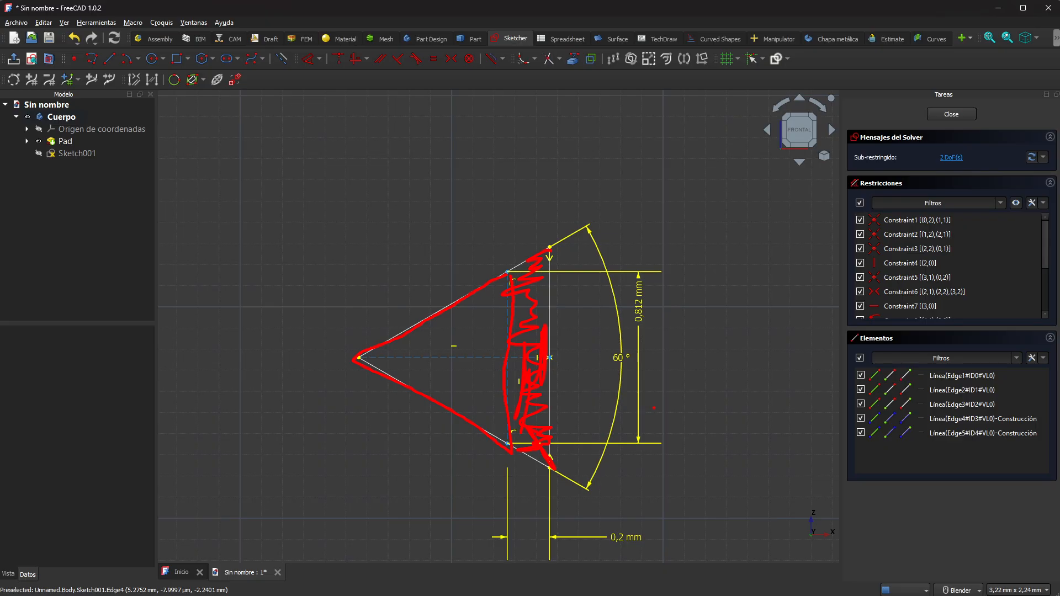
{"action": "key", "text": "Escape"}
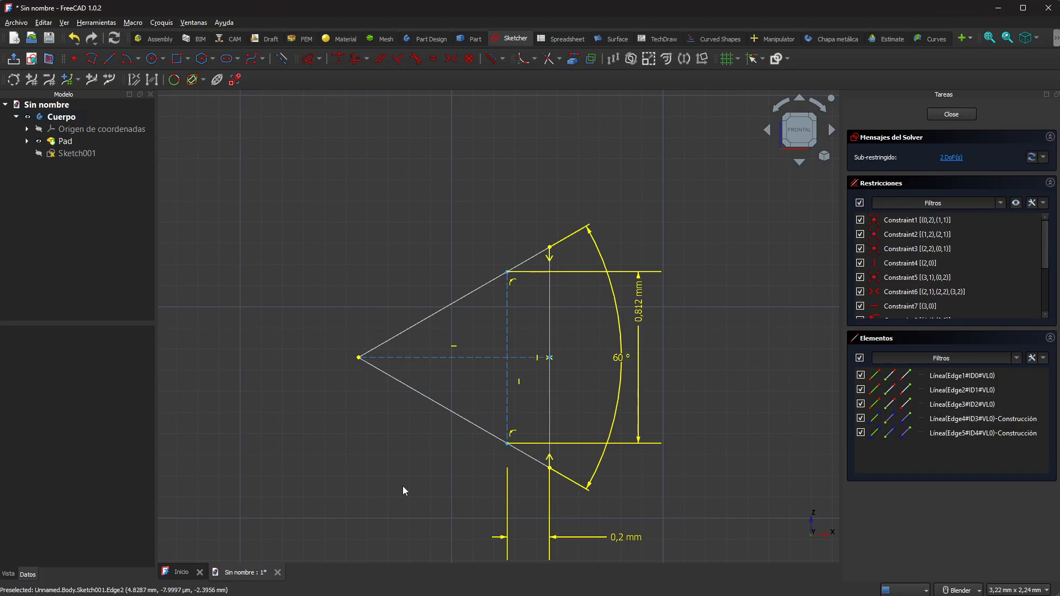
Switch to Copilot, copy the minimum root radius value 0.188 from the M10 dimensions table, and return to FreeCAD
{"action": "key", "text": "alt+Tab"}
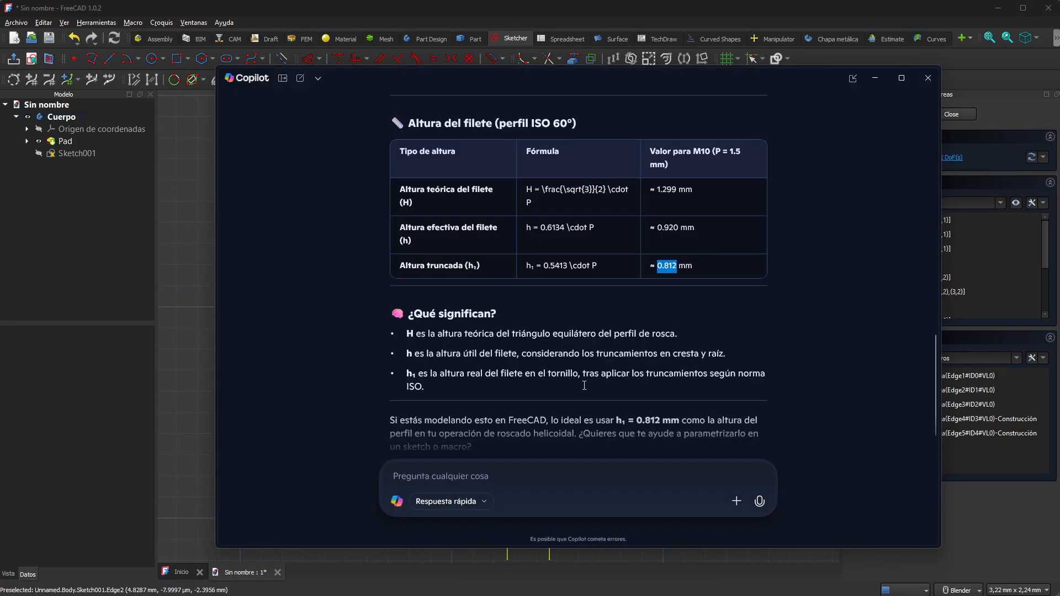
{"action": "scroll", "coordinate": [569, 402], "scroll_direction": "up", "scroll_amount": 10}
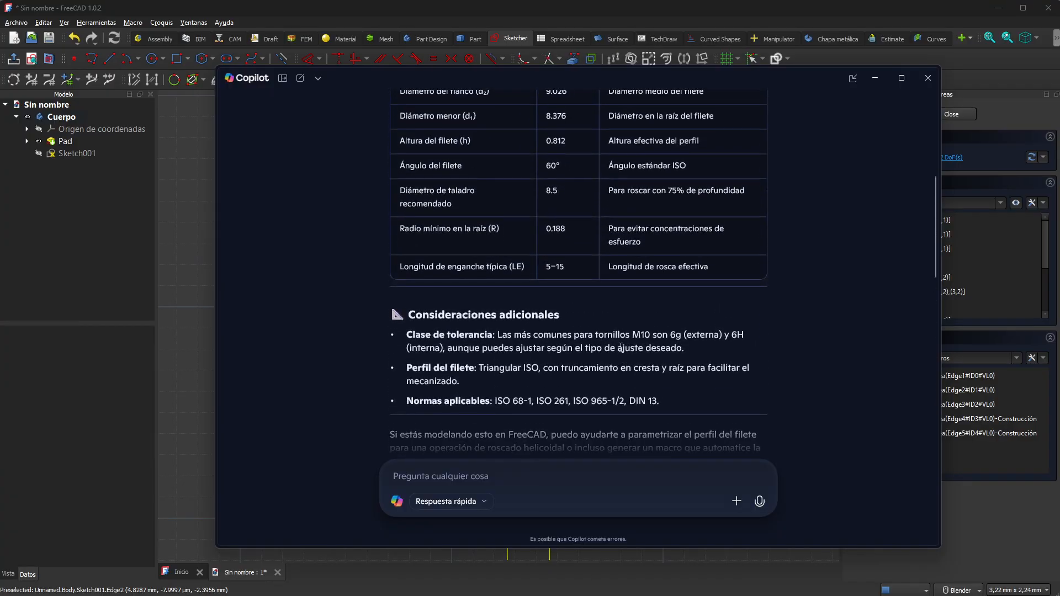
{"action": "scroll", "coordinate": [620, 347], "scroll_direction": "up", "scroll_amount": 3}
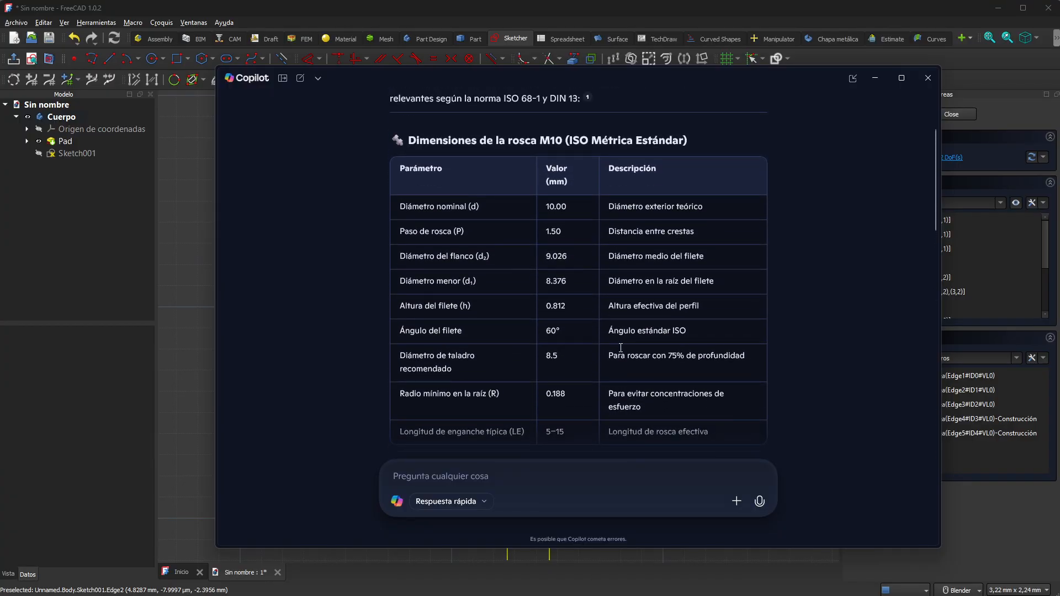
{"action": "scroll", "coordinate": [603, 352], "scroll_direction": "down", "scroll_amount": 1}
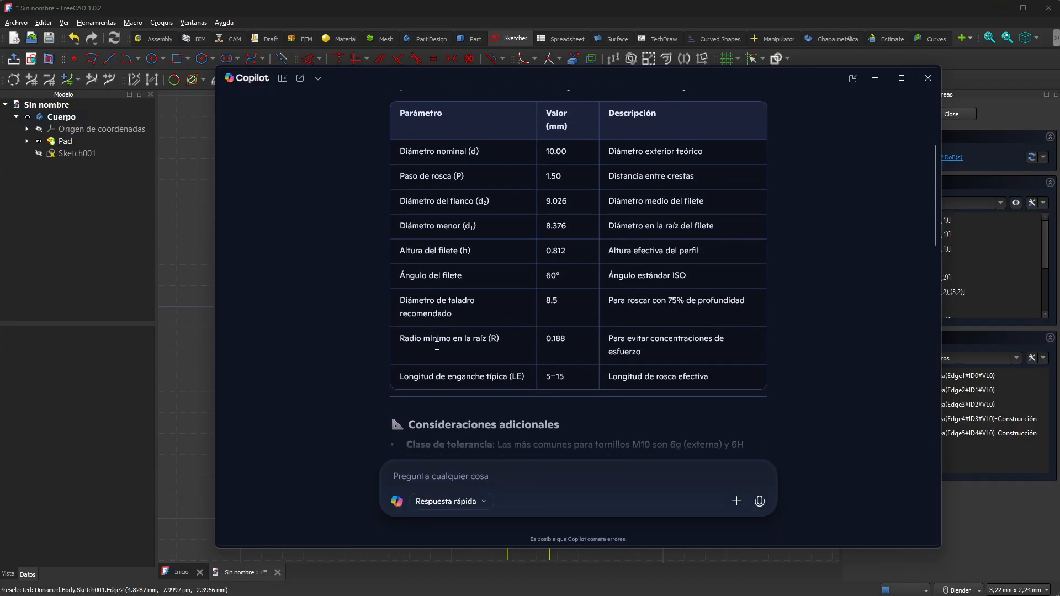
{"action": "left_click_drag", "start_coordinate": [503, 339], "coordinate": [401, 342]}
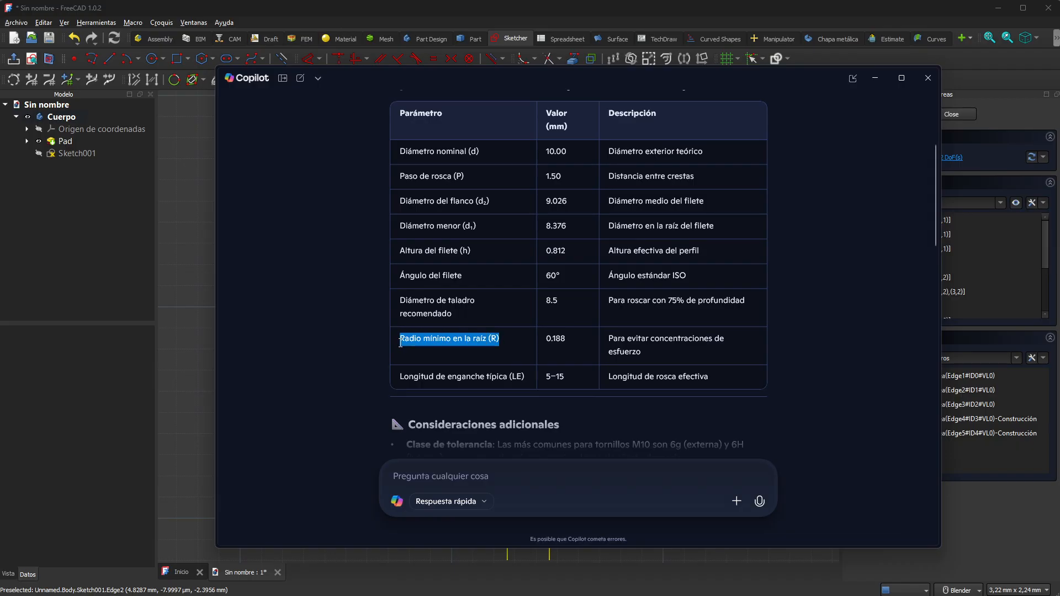
{"action": "left_click_drag", "start_coordinate": [568, 339], "coordinate": [546, 340]}
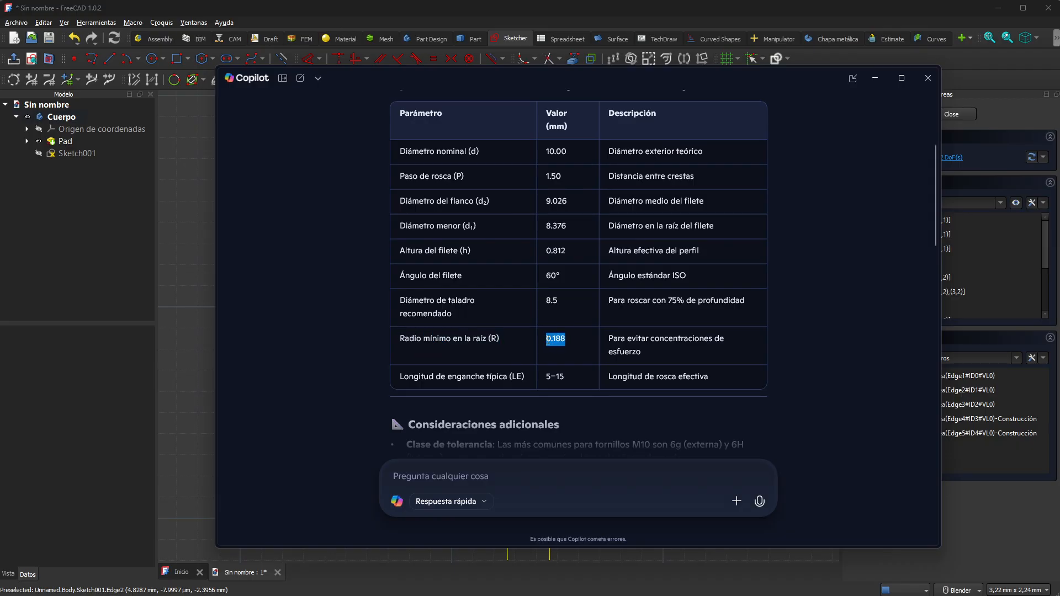
{"action": "right_click", "coordinate": [561, 340]}
{"action": "left_click", "coordinate": [594, 352]}
{"action": "left_click", "coordinate": [846, 19]}
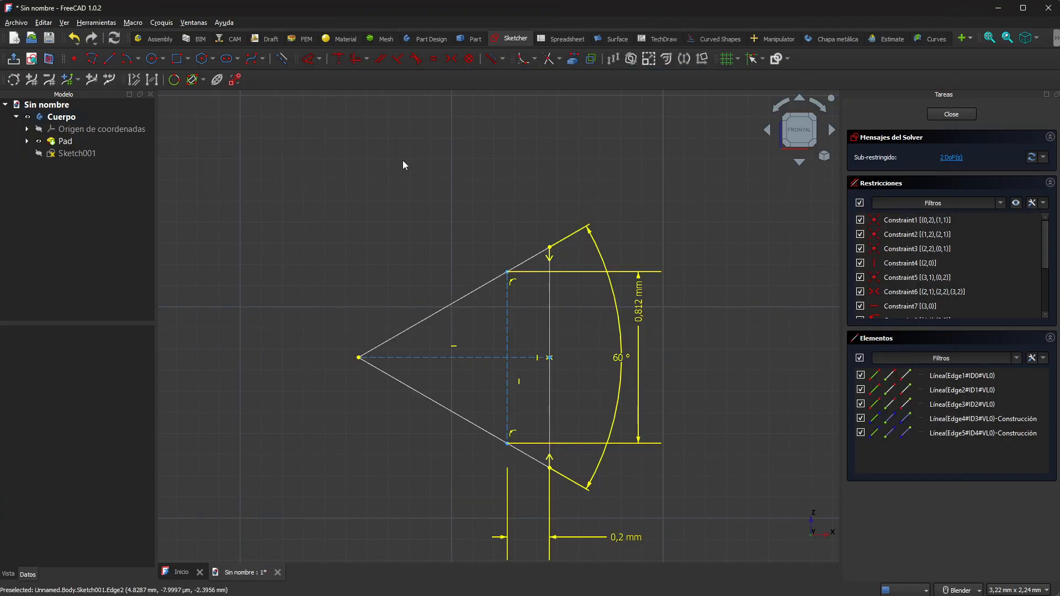
Fillet the triangle's apex between its two slanted sides, with the corner point preserved
{"action": "left_click", "coordinate": [523, 60]}
{"action": "left_click", "coordinate": [385, 342]}
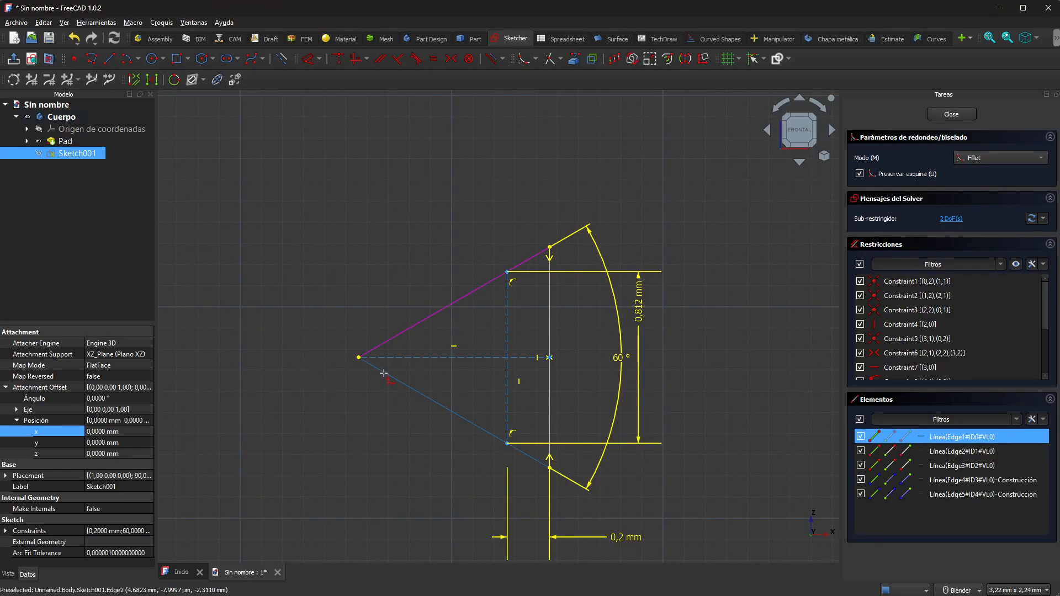
{"action": "left_click", "coordinate": [384, 372]}
{"action": "key", "text": "Escape"}
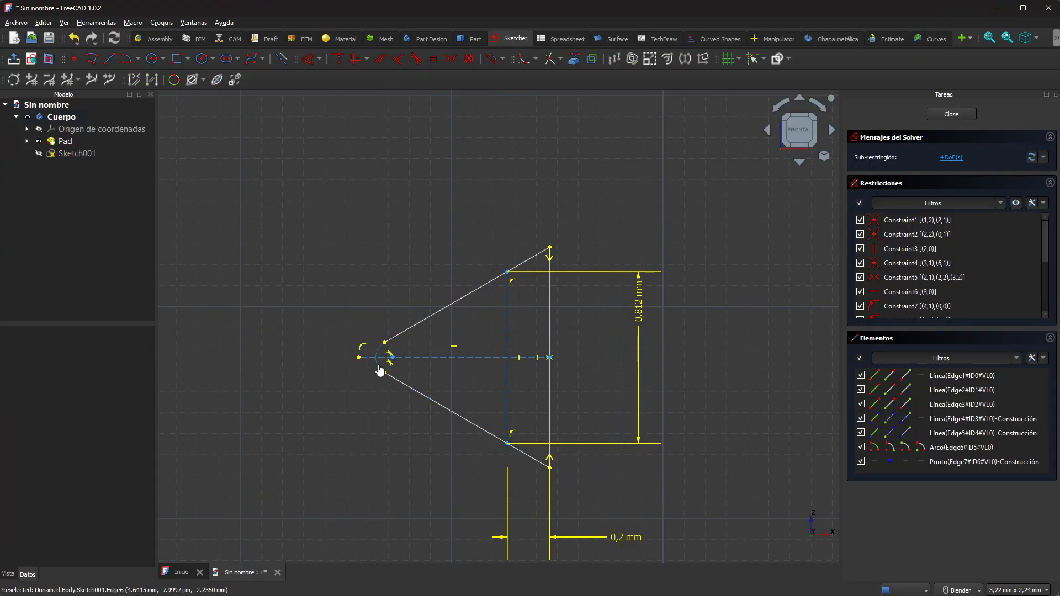
Constrain the radius of the fillet arc at the triangle's apex to 0,188 mm
{"action": "right_click", "coordinate": [350, 390]}
{"action": "left_click", "coordinate": [367, 395]}
{"action": "left_click_drag", "start_coordinate": [409, 409], "coordinate": [325, 416]}
{"action": "type", "text": "0.188"}
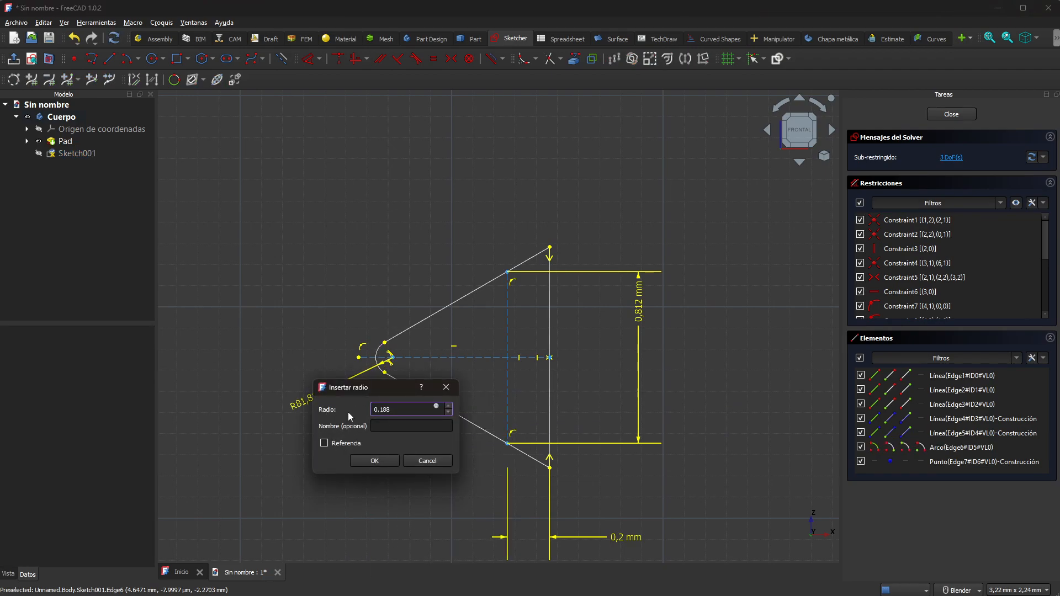
{"action": "type", "text": "mm"}
{"action": "key", "text": "Left"}
{"action": "key", "text": "BackSpace"}
{"action": "type", "text": ","}
{"action": "left_click", "coordinate": [375, 460]}
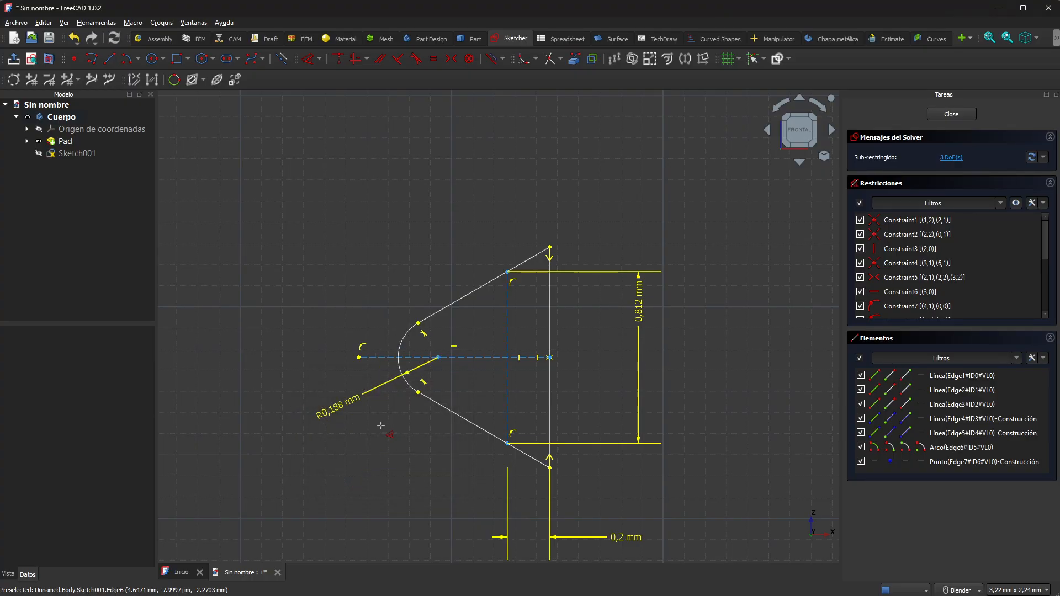
Try to constrain the angle between the two slanted sides, and undo the resulting constraints
{"action": "left_click", "coordinate": [469, 293]}
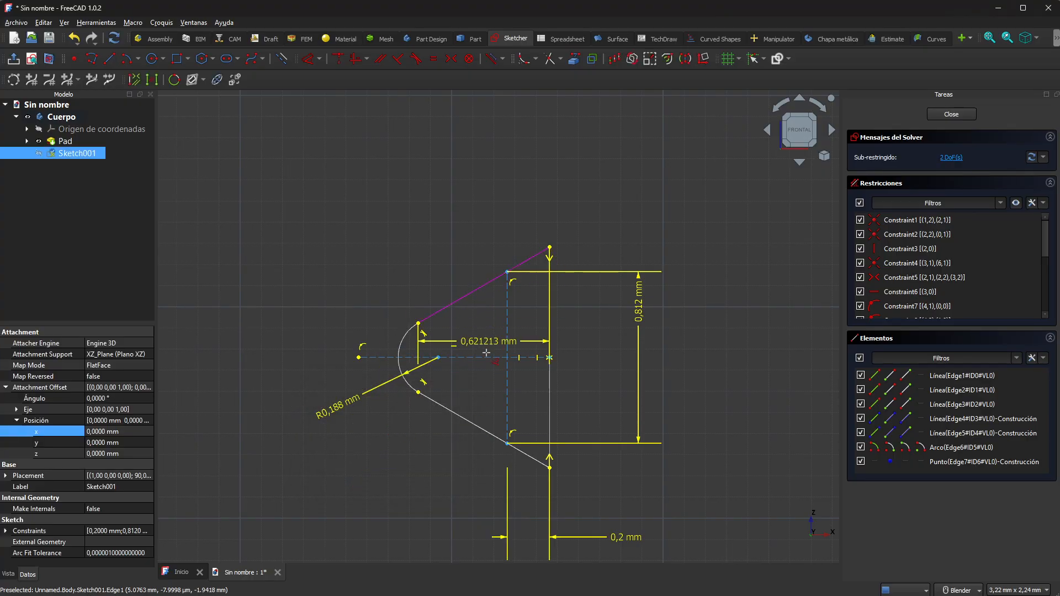
{"action": "left_click", "coordinate": [464, 415]}
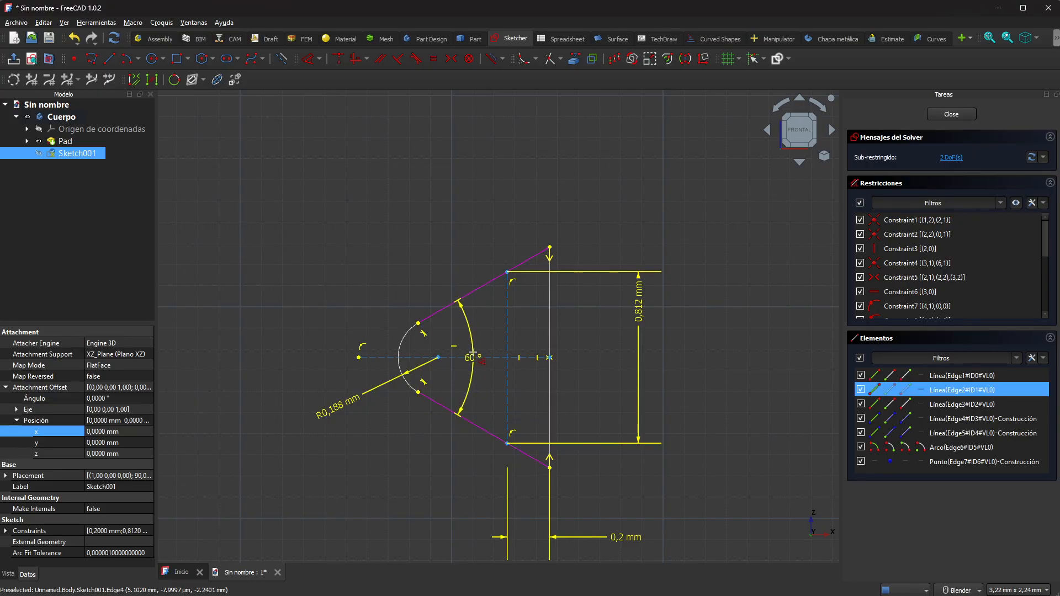
{"action": "left_click", "coordinate": [473, 354]}
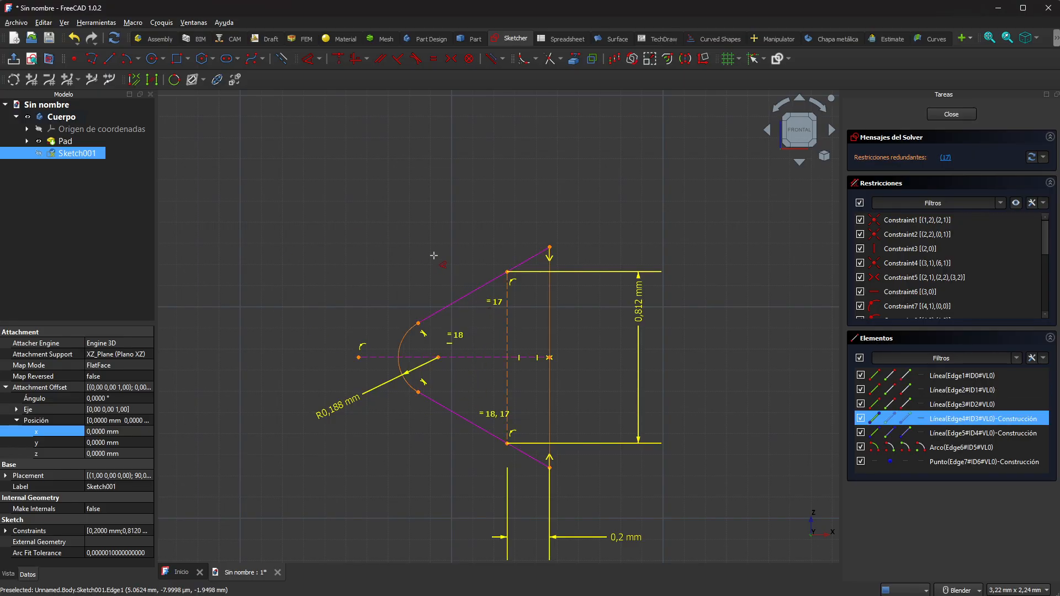
{"action": "key", "text": "Escape"}
{"action": "key", "text": "ctrl+z"}
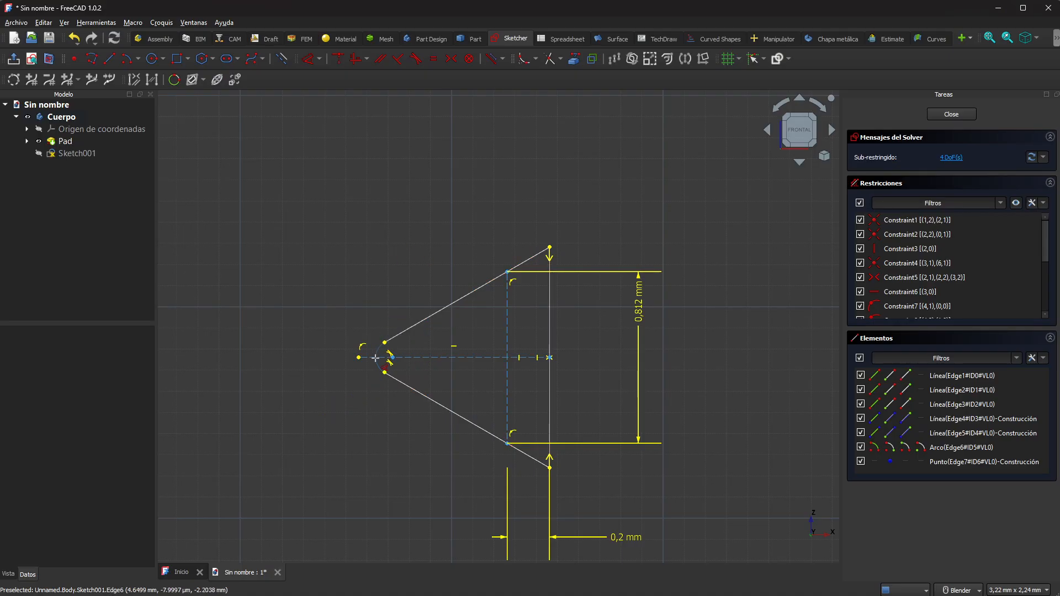
Reapply a 0,188 mm radius constraint to the fillet arc at the triangle's apex
{"action": "left_click", "coordinate": [375, 358]}
{"action": "left_click", "coordinate": [339, 396]}
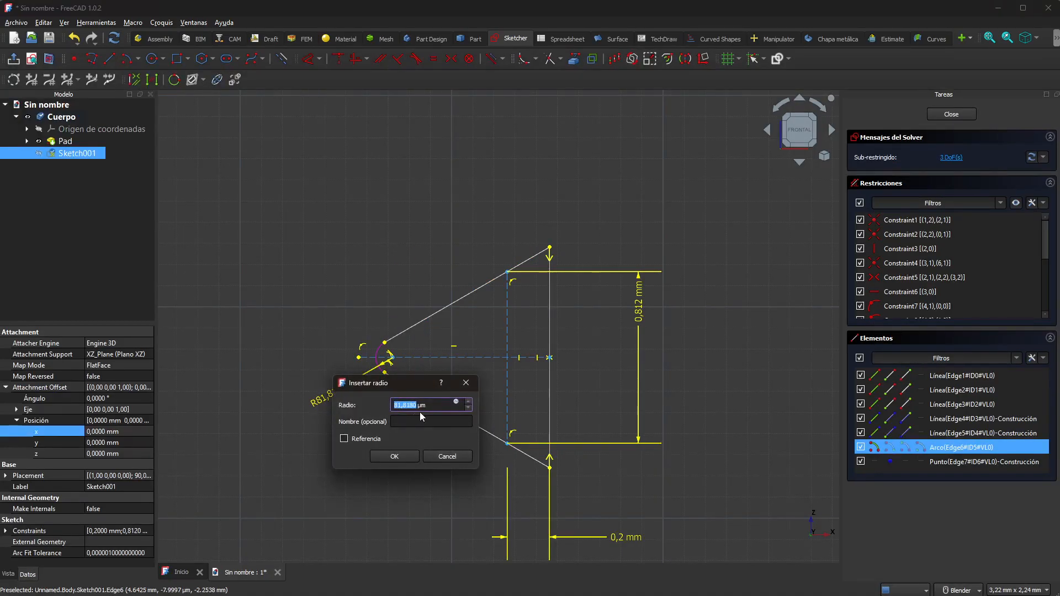
{"action": "type", "text": "0.188mm"}
{"action": "key", "text": "BackSpace"}
{"action": "type", "text": ","}
{"action": "left_click", "coordinate": [397, 456]}
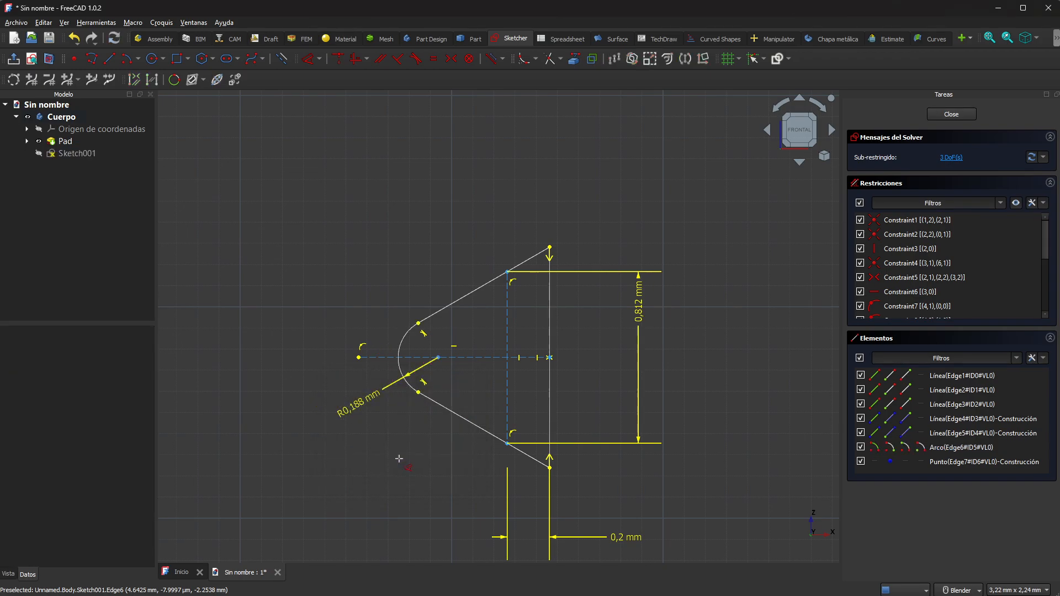
Constrain the angle between the triangle's two slanted sides to 60°
{"action": "left_click", "coordinate": [464, 297]}
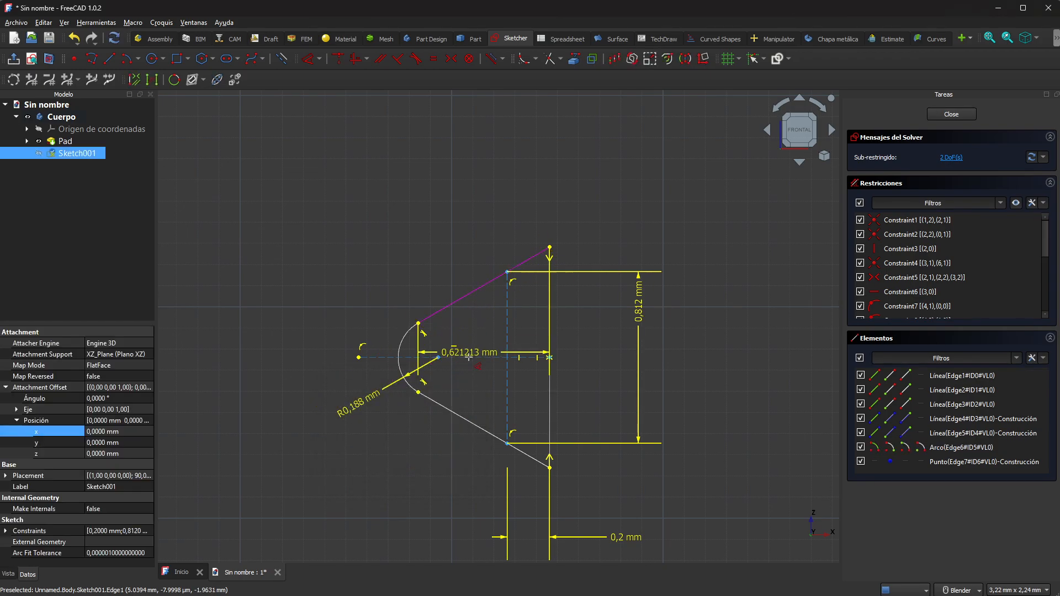
{"action": "left_click", "coordinate": [460, 408]}
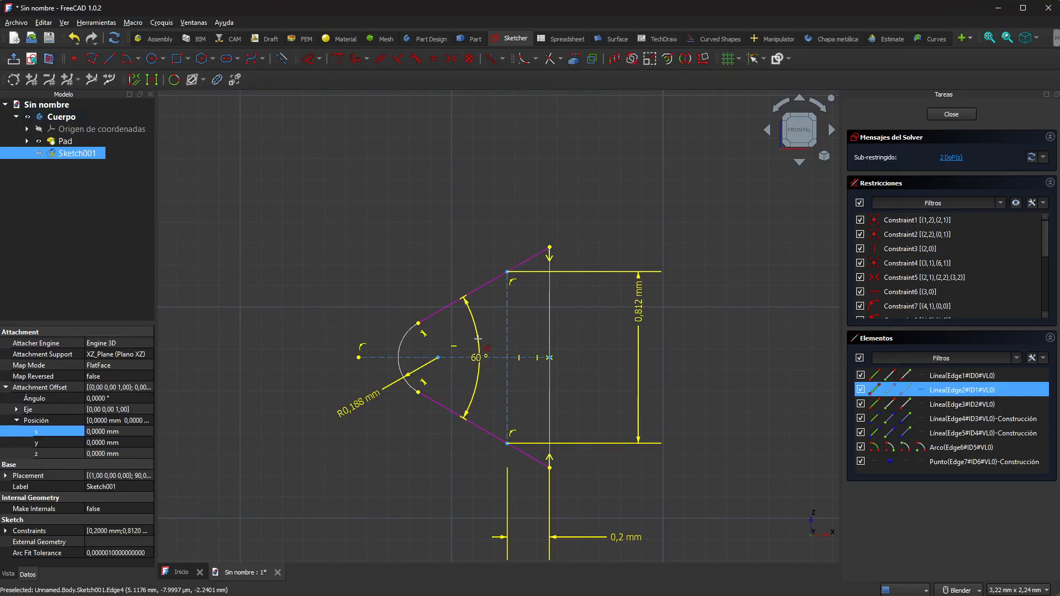
{"action": "left_click", "coordinate": [478, 331]}
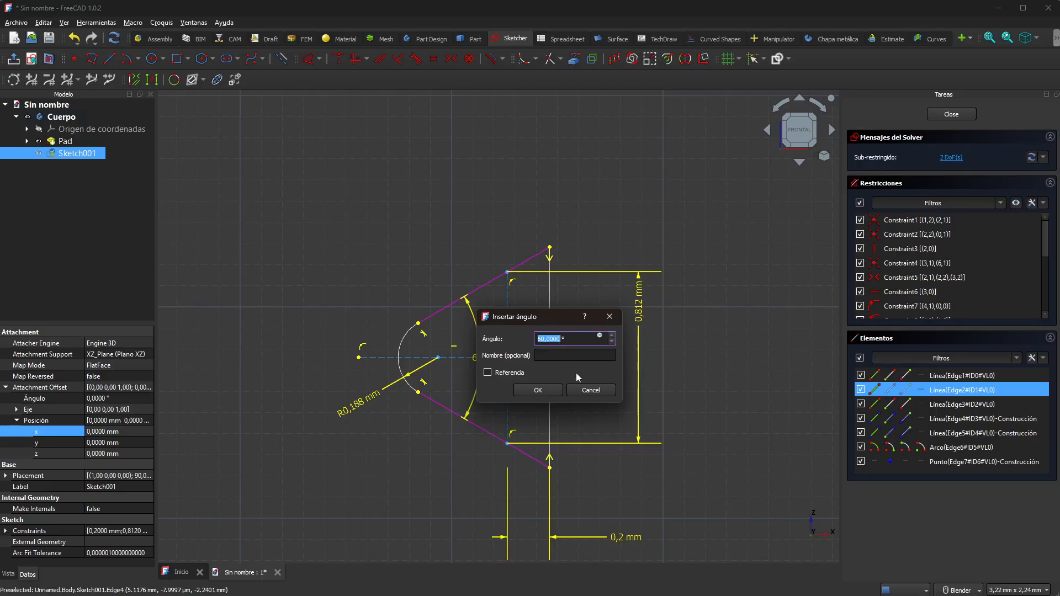
{"action": "left_click", "coordinate": [538, 389]}
Constrain the horizontal distance from the sketch's vertical axis to the lower end of the vertical construction line to 5 mm
{"action": "scroll", "coordinate": [411, 271], "scroll_direction": "down", "scroll_amount": 5}
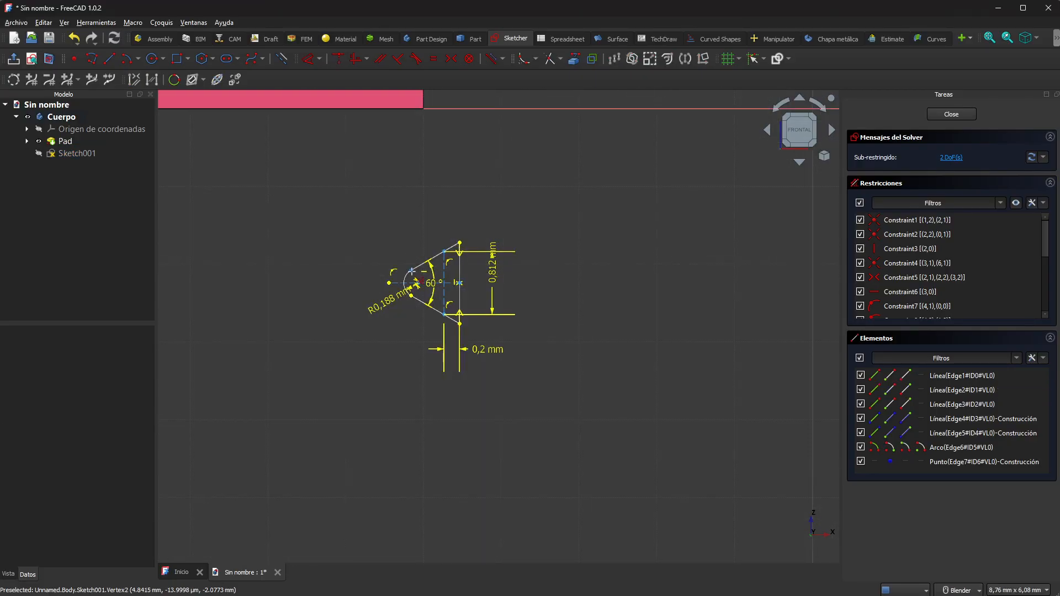
{"action": "scroll", "coordinate": [403, 259], "scroll_direction": "down", "scroll_amount": 2}
{"action": "scroll", "coordinate": [241, 194], "scroll_direction": "up", "scroll_amount": 2}
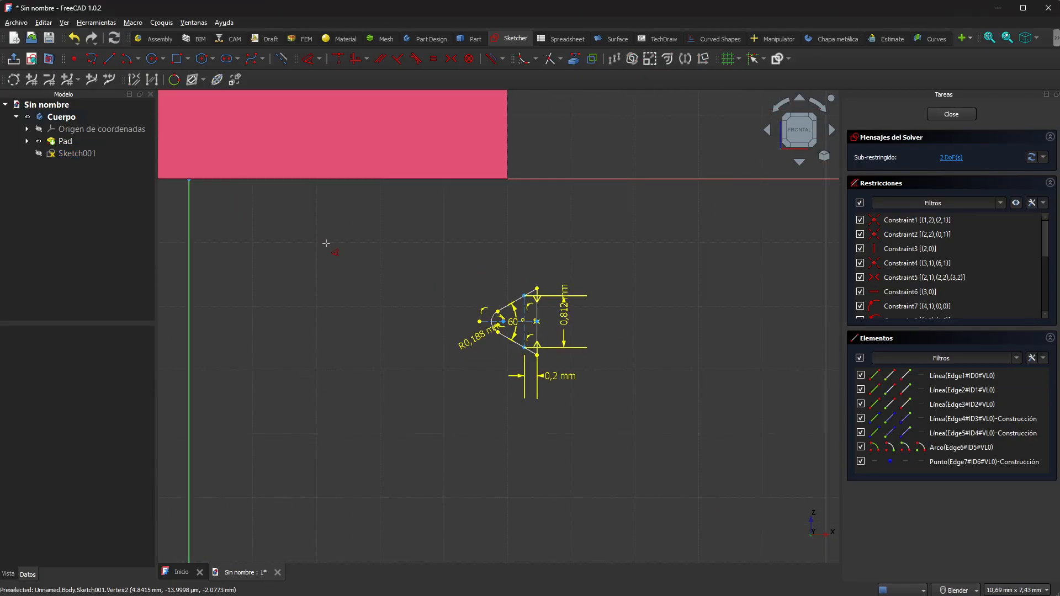
{"action": "key", "text": "Escape"}
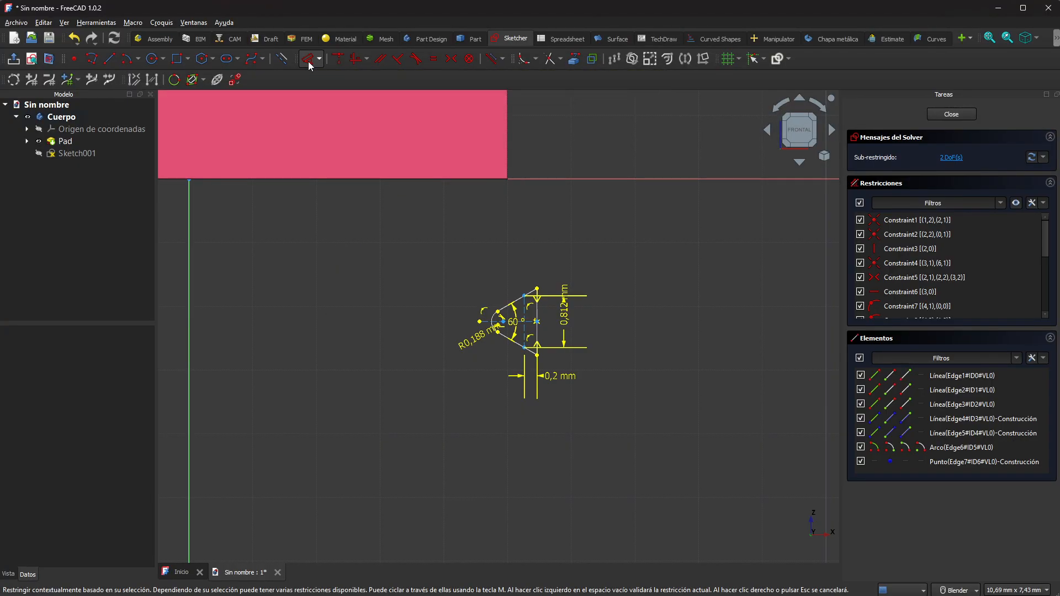
{"action": "scroll", "coordinate": [524, 342], "scroll_direction": "up", "scroll_amount": 5}
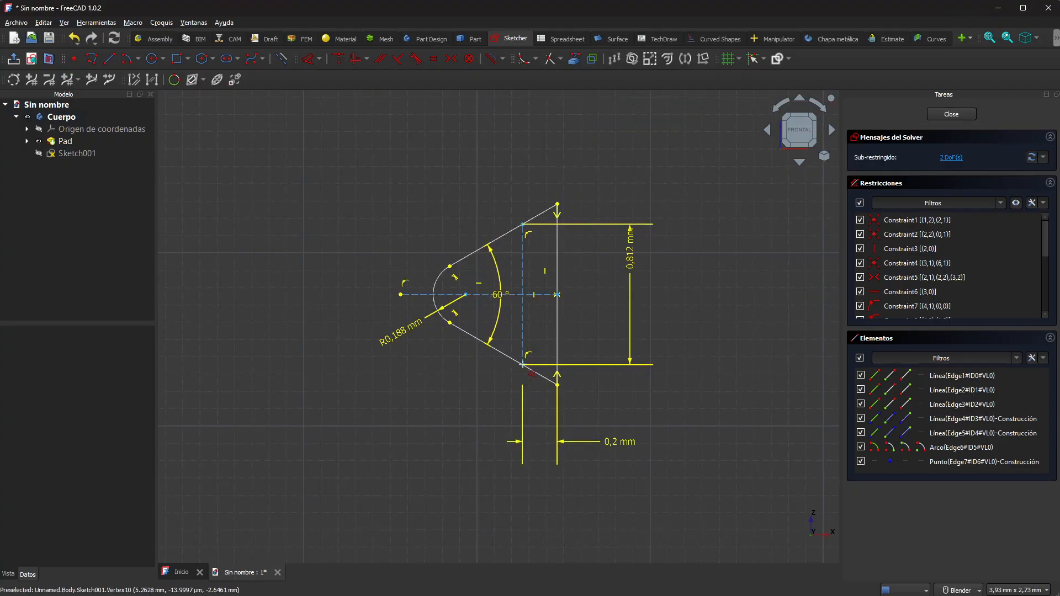
{"action": "left_click", "coordinate": [522, 364]}
{"action": "scroll", "coordinate": [514, 386], "scroll_direction": "down", "scroll_amount": 4}
{"action": "scroll", "coordinate": [332, 379], "scroll_direction": "down", "scroll_amount": 4}
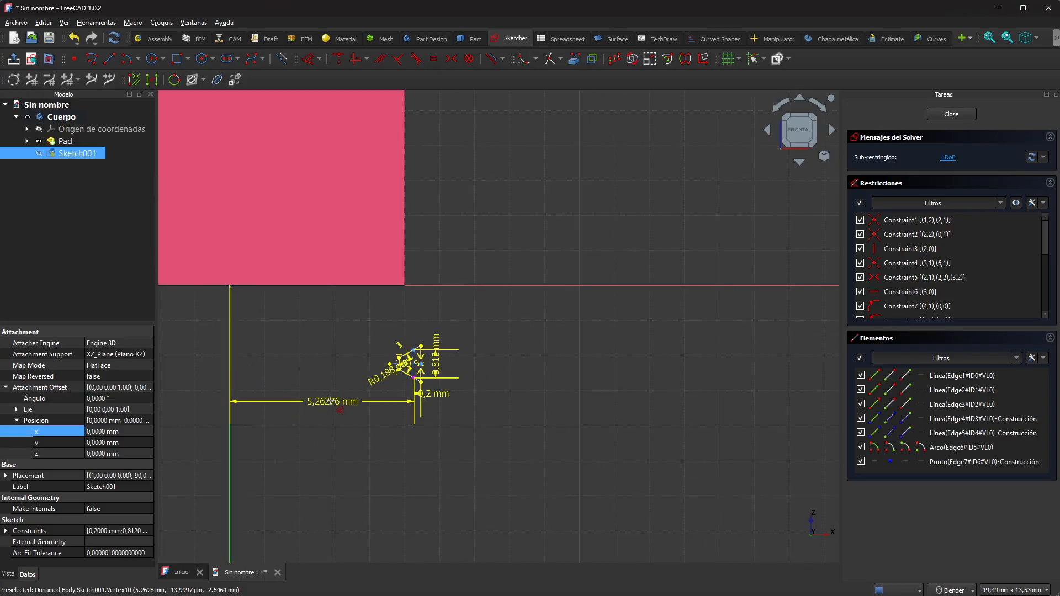
{"action": "left_click", "coordinate": [333, 401]}
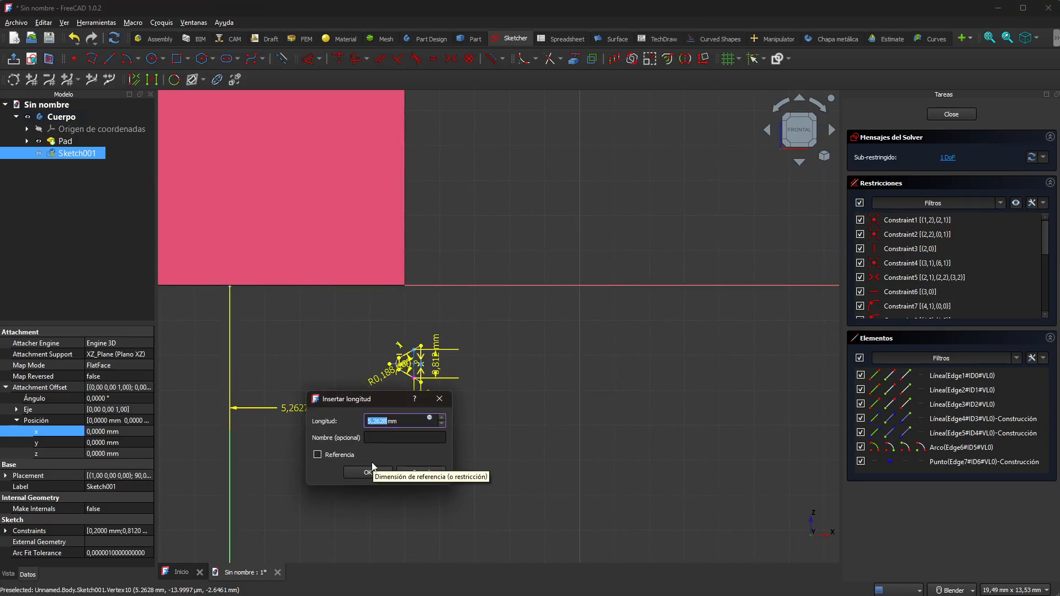
{"action": "type", "text": "5"}
{"action": "key", "text": "Return"}
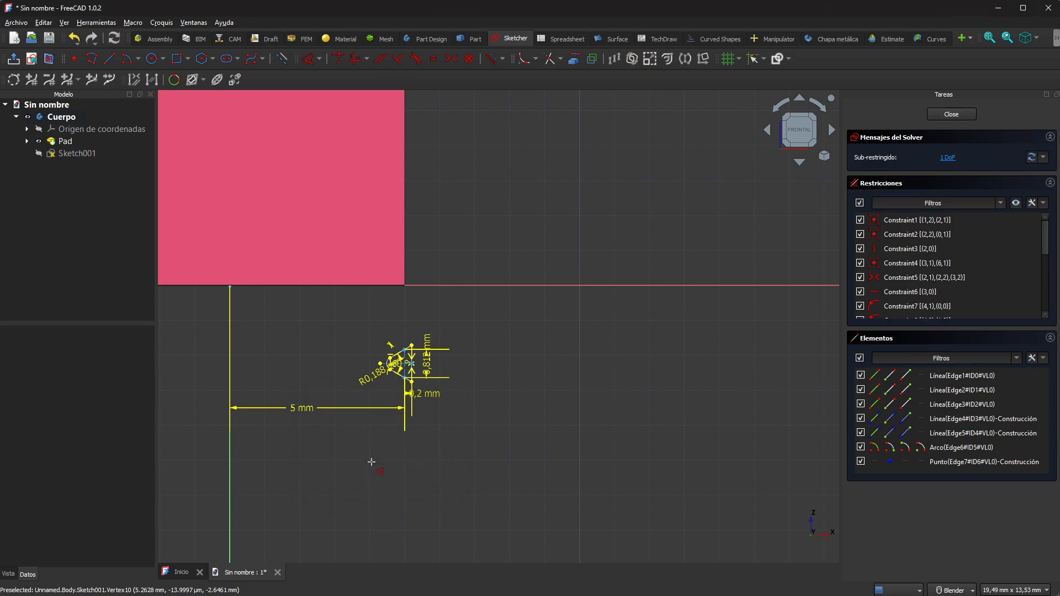
Move the thread profile vertically up onto the cylinder and back to just below its base
{"action": "scroll", "coordinate": [409, 331], "scroll_direction": "up", "scroll_amount": 1}
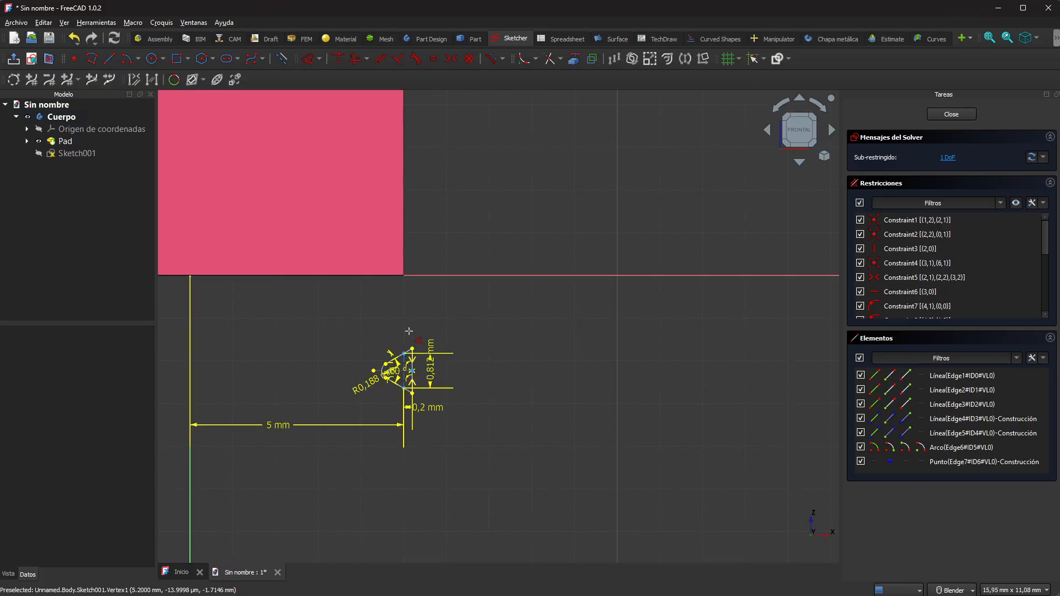
{"action": "scroll", "coordinate": [409, 331], "scroll_direction": "up", "scroll_amount": 3}
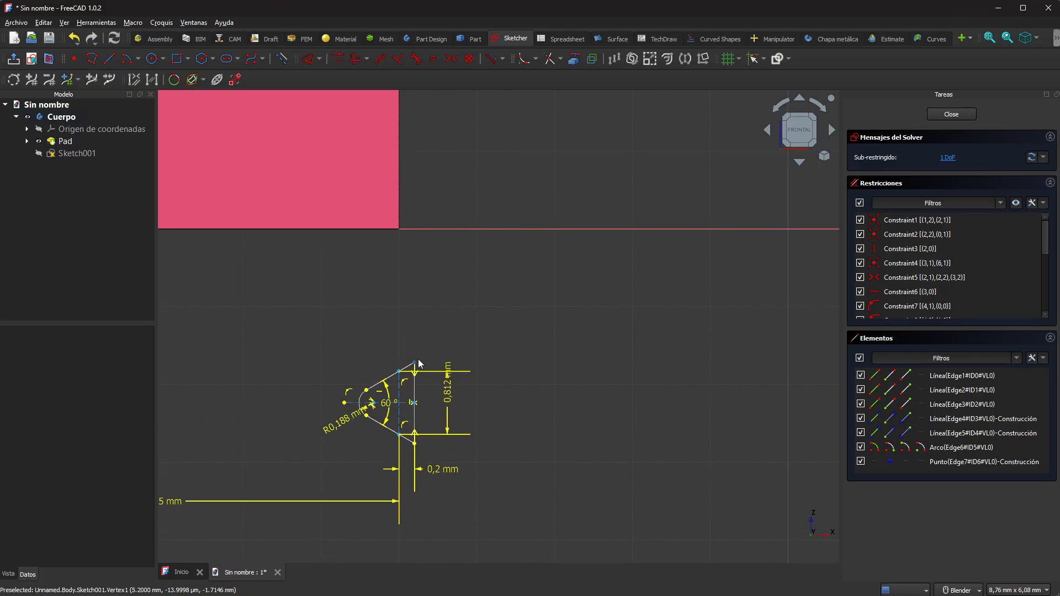
{"action": "left_click_drag", "start_coordinate": [418, 361], "coordinate": [436, 153]}
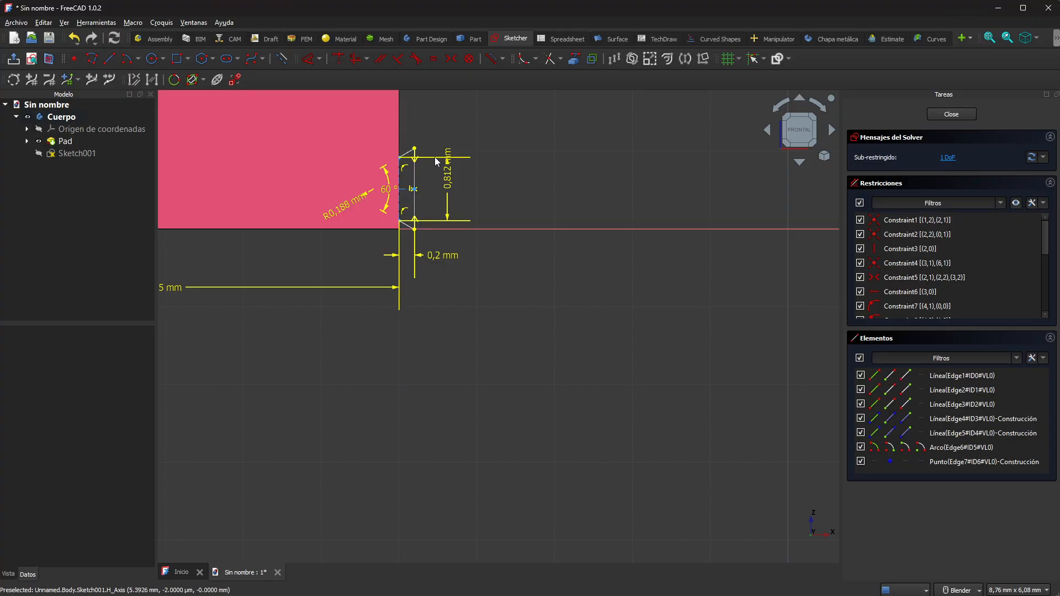
{"action": "left_click_drag", "start_coordinate": [416, 146], "coordinate": [400, 257]}
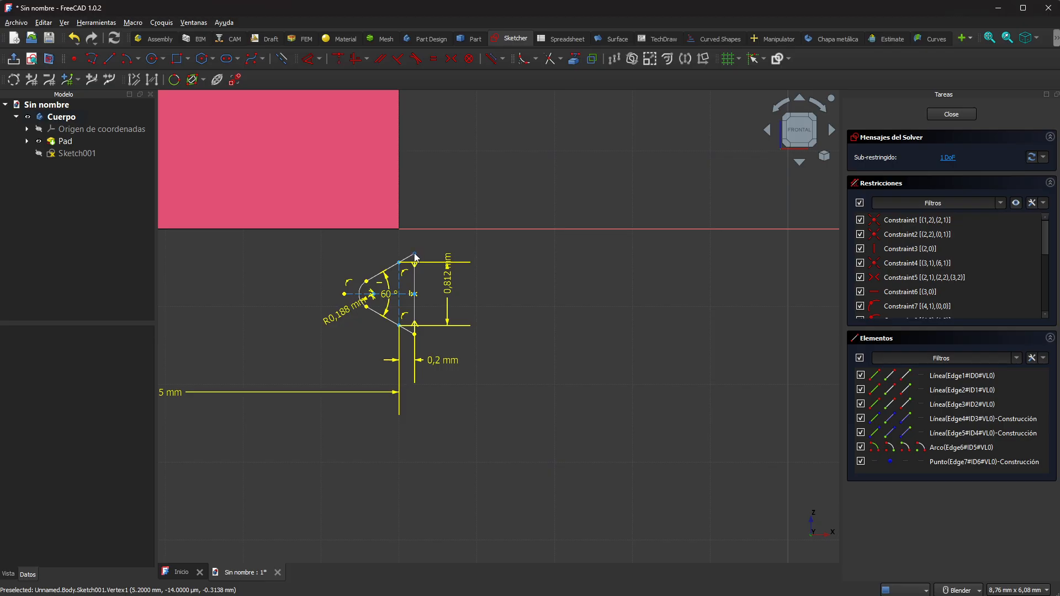
Constrain the upper corner of the profile's outer vertical side to lie on the sketch's horizontal axis
{"action": "left_click", "coordinate": [414, 254]}
{"action": "left_click", "coordinate": [457, 229]}
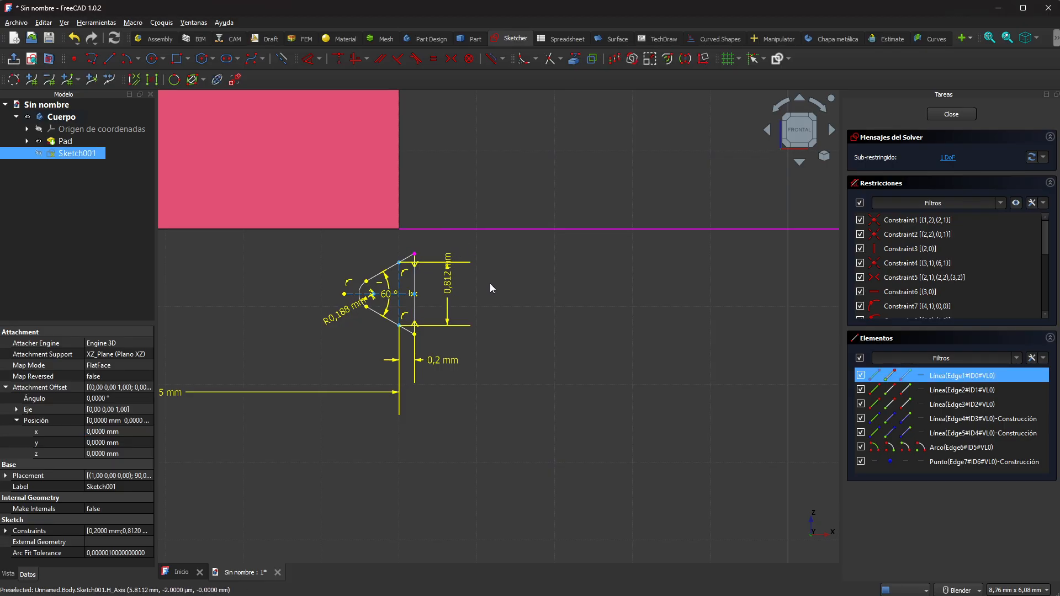
{"action": "left_click", "coordinate": [575, 59]}
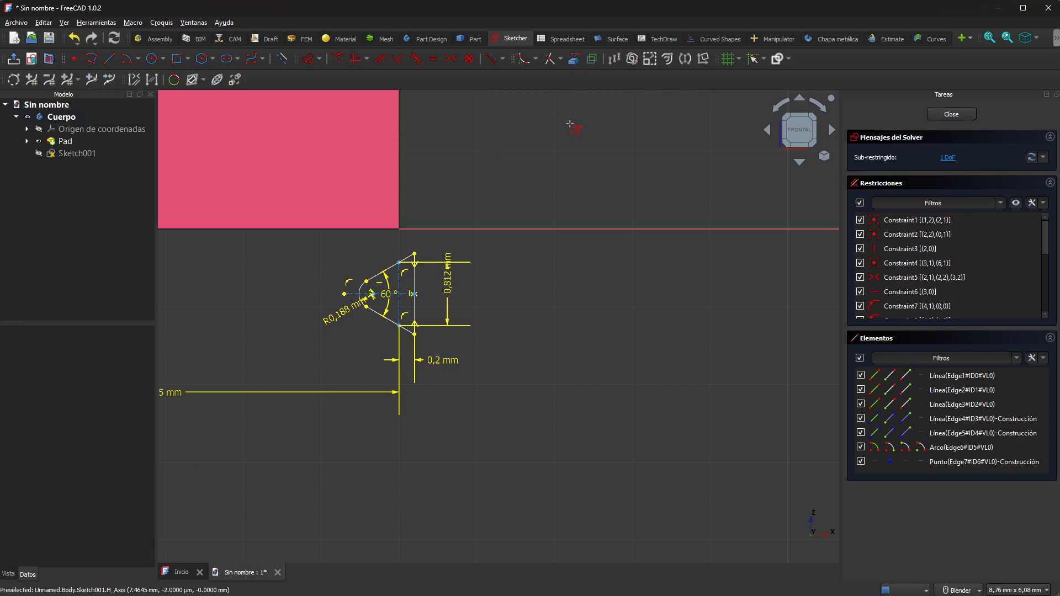
{"action": "left_click", "coordinate": [431, 229]}
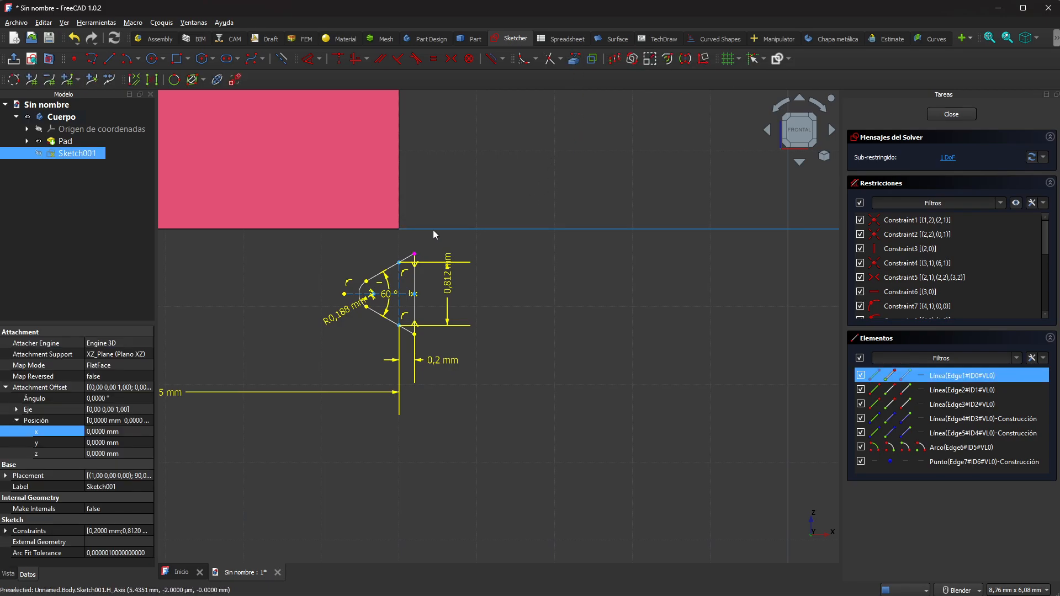
{"action": "right_click", "coordinate": [486, 192]}
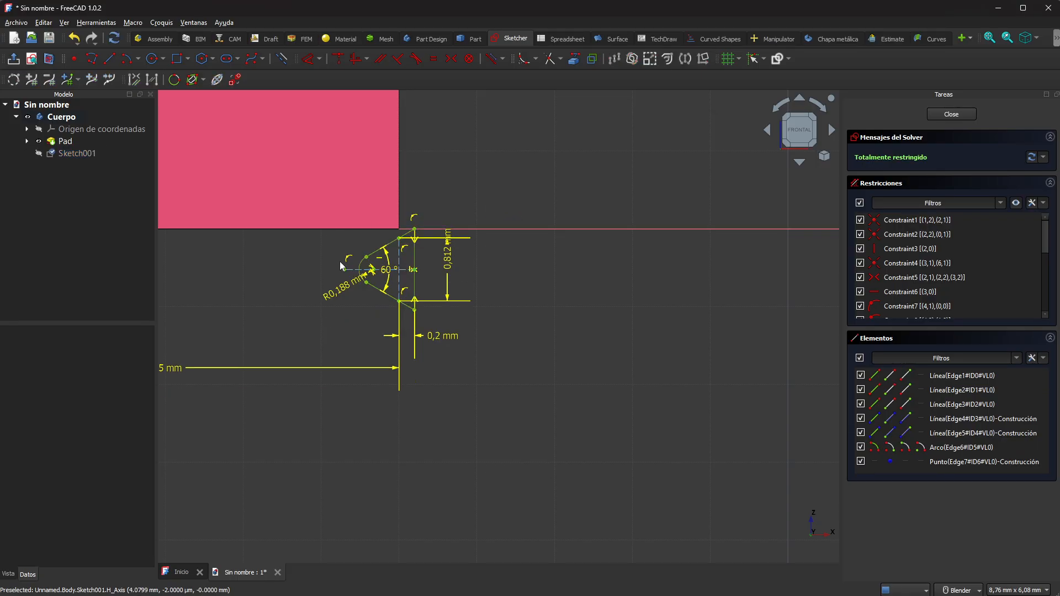
Close the thread profile sketch and check the profile's position at the base of the cylinder
{"action": "scroll", "coordinate": [522, 347], "scroll_direction": "down", "scroll_amount": 4}
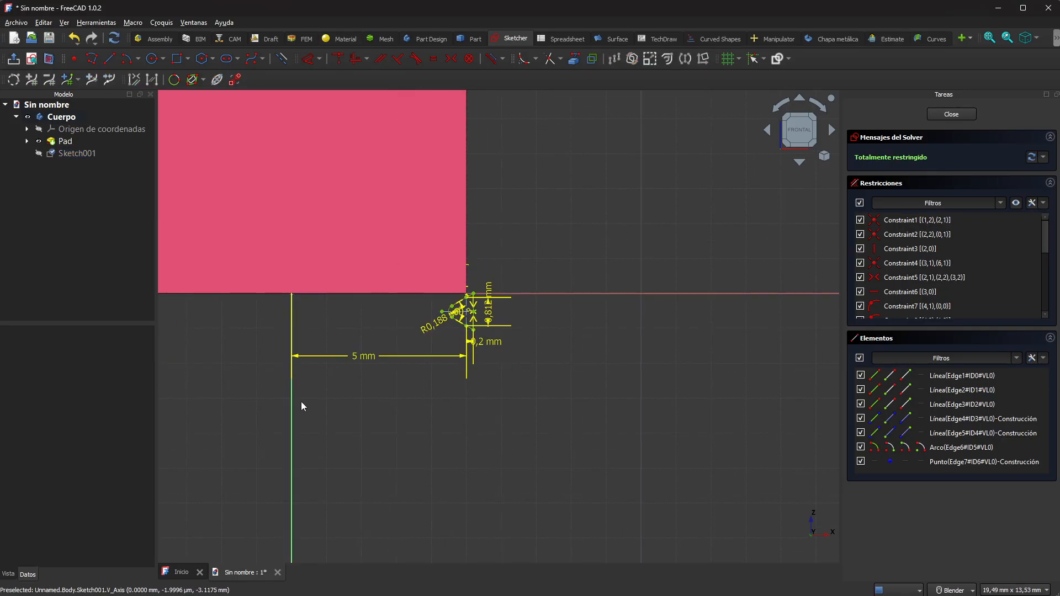
{"action": "scroll", "coordinate": [366, 389], "scroll_direction": "up", "scroll_amount": 1}
{"action": "scroll", "coordinate": [499, 279], "scroll_direction": "up", "scroll_amount": 3}
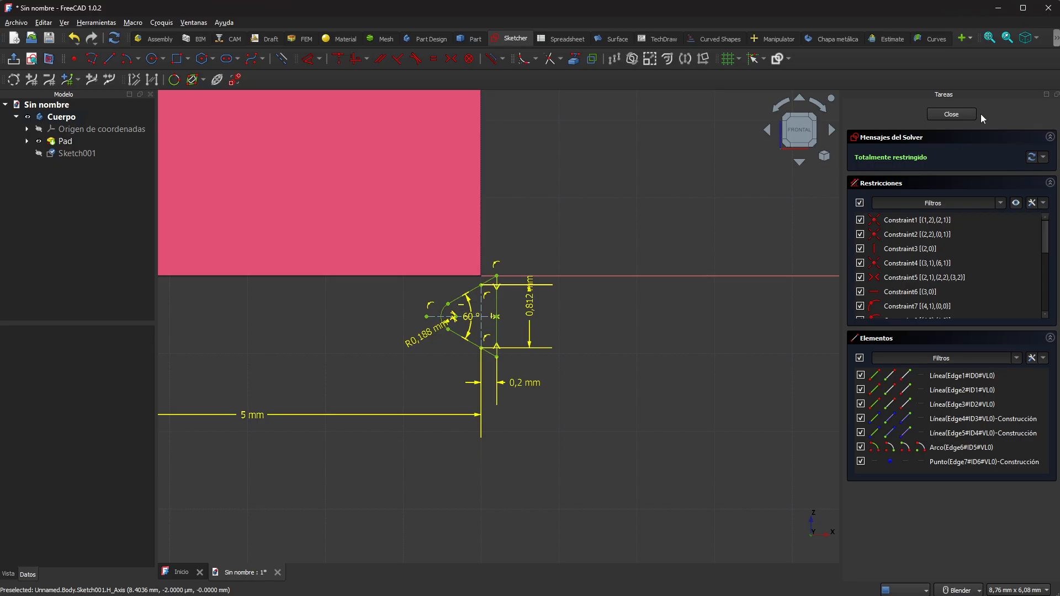
{"action": "left_click", "coordinate": [950, 114]}
{"action": "scroll", "coordinate": [463, 395], "scroll_direction": "up", "scroll_amount": 4}
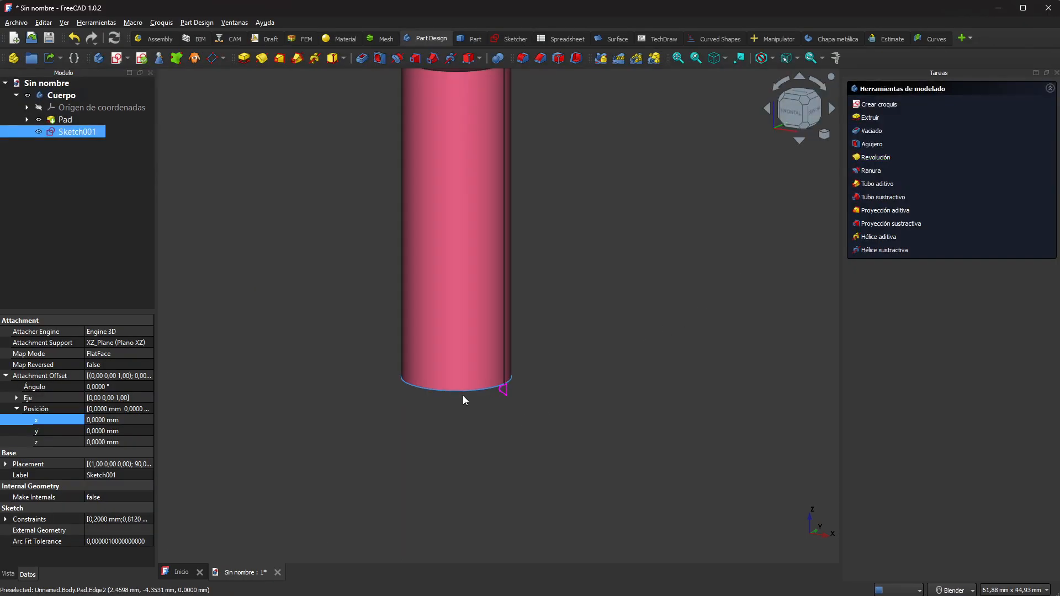
{"action": "left_click", "coordinate": [461, 479]}
{"action": "mouse_move", "coordinate": [441, 479]}
{"action": "middle_mouse_down"}
{"action": "mouse_move", "coordinate": [582, 433]}
{"action": "mouse_move", "coordinate": [424, 438]}
{"action": "mouse_move", "coordinate": [424, 454]}
{"action": "mouse_move", "coordinate": [380, 463]}
{"action": "middle_mouse_up"}
{"action": "scroll", "coordinate": [381, 469], "scroll_direction": "down", "scroll_amount": 3}
{"action": "scroll", "coordinate": [377, 348], "scroll_direction": "up", "scroll_amount": 3}
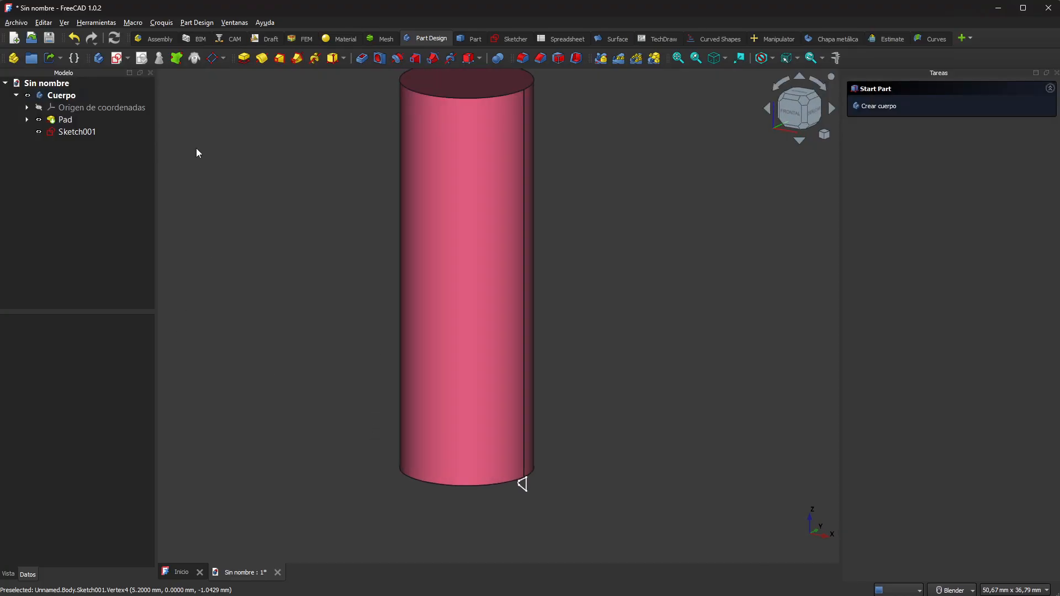
Start a subtractive helix from the thread profile sketch in Paso-Altura-Ángulo mode and set its height to 30 mm
{"action": "left_click", "coordinate": [62, 135]}
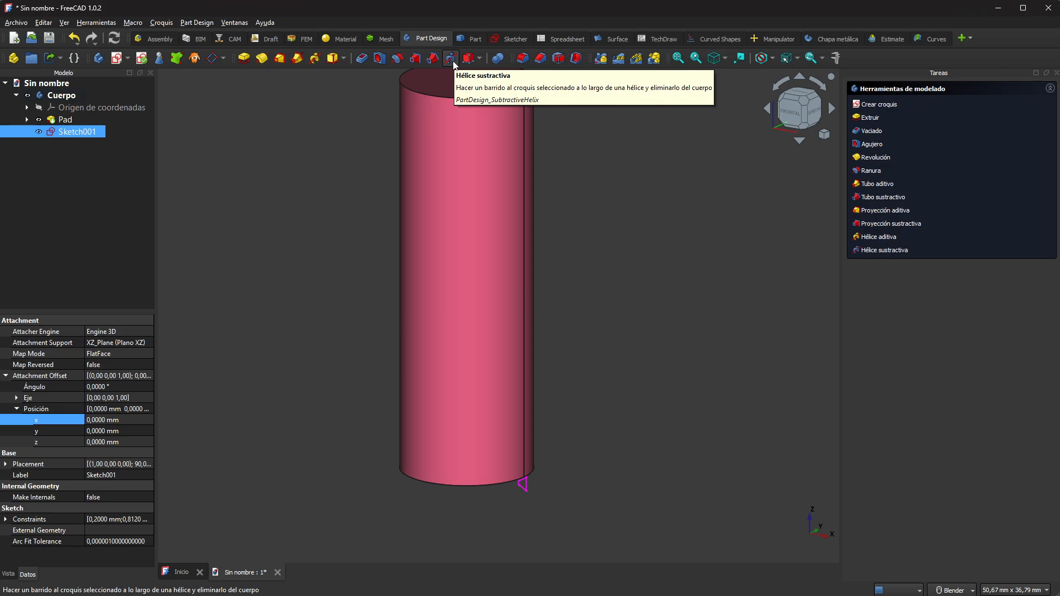
{"action": "left_click", "coordinate": [452, 60]}
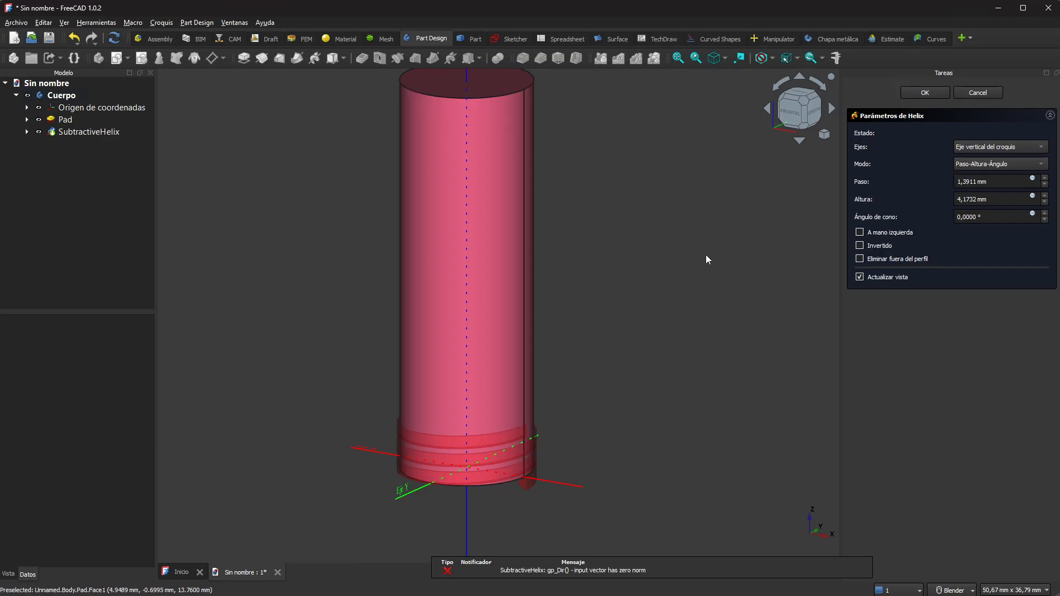
{"action": "left_click", "coordinate": [975, 166]}
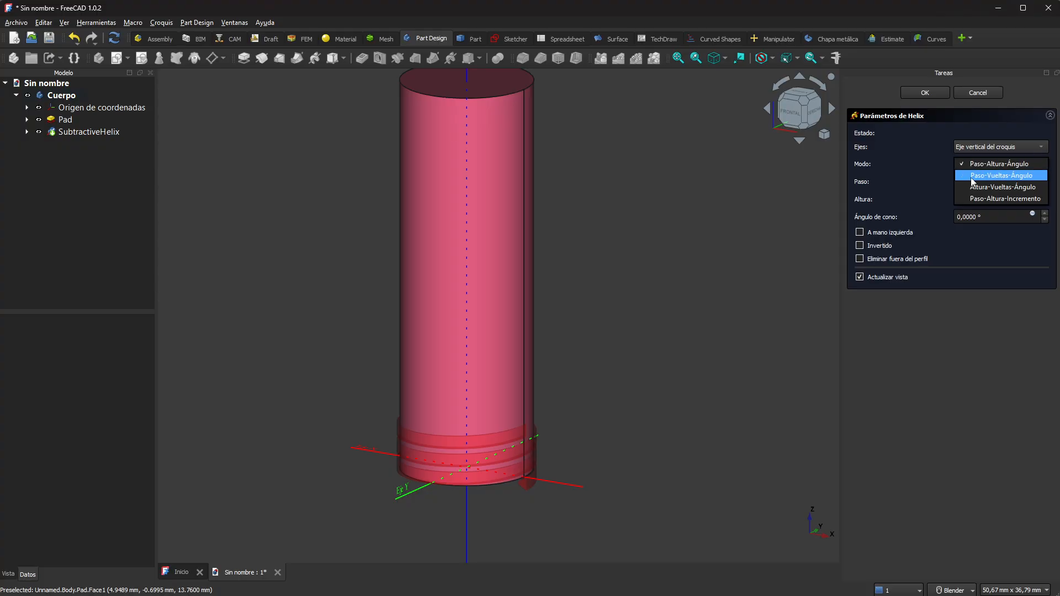
{"action": "left_click", "coordinate": [997, 164]}
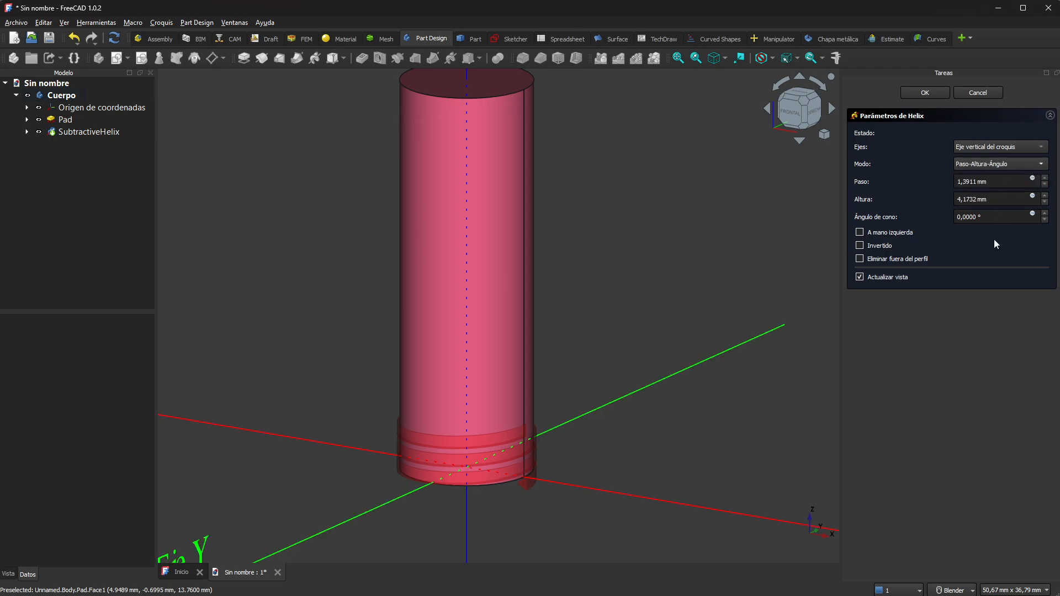
{"action": "left_click_drag", "start_coordinate": [995, 204], "coordinate": [909, 202]}
{"action": "type", "text": "30"}
{"action": "key", "text": "Tab"}
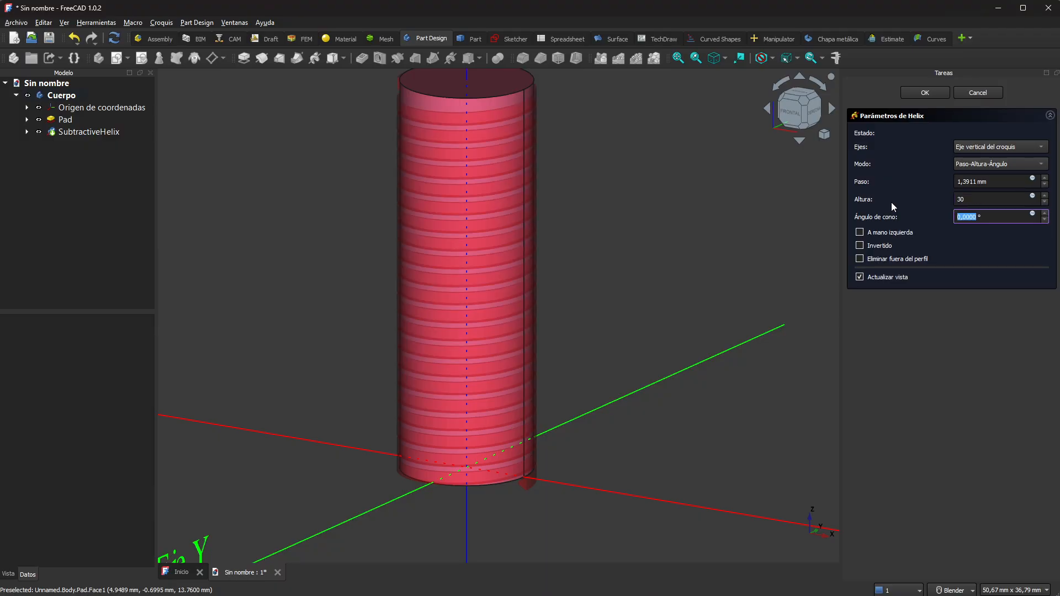
Check the helix preview at the cylinder's upper end and look up the M10 thread pitch in Copilot's dimension table
{"action": "scroll", "coordinate": [612, 333], "scroll_direction": "down", "scroll_amount": 2}
{"action": "middle_click_drag", "start_coordinate": [300, 274], "coordinate": [388, 273]}
{"action": "scroll", "coordinate": [466, 131], "scroll_direction": "up", "scroll_amount": 5}
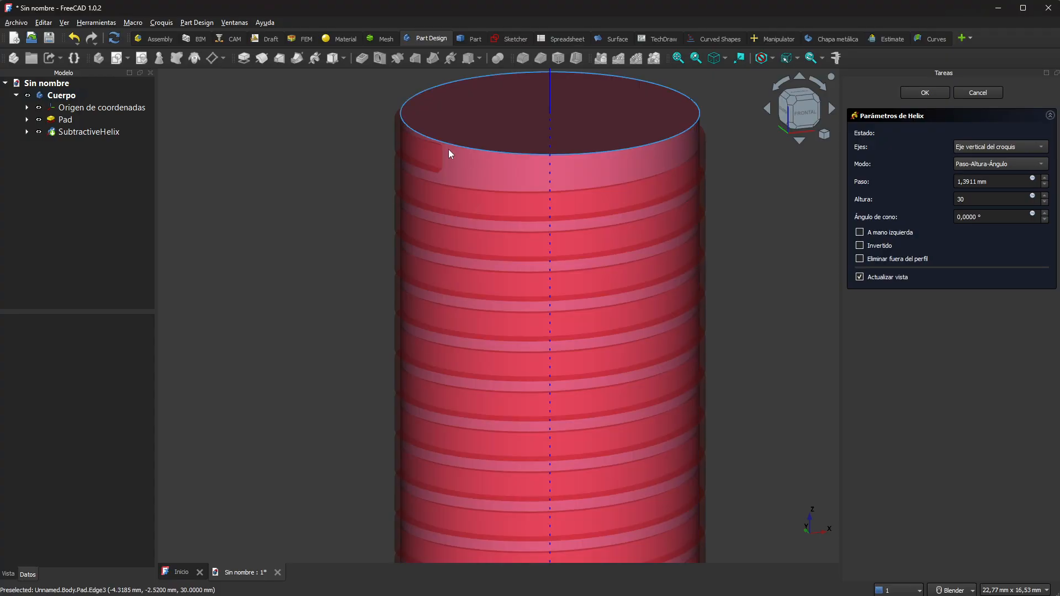
{"action": "middle_click_drag", "start_coordinate": [329, 192], "coordinate": [304, 203]}
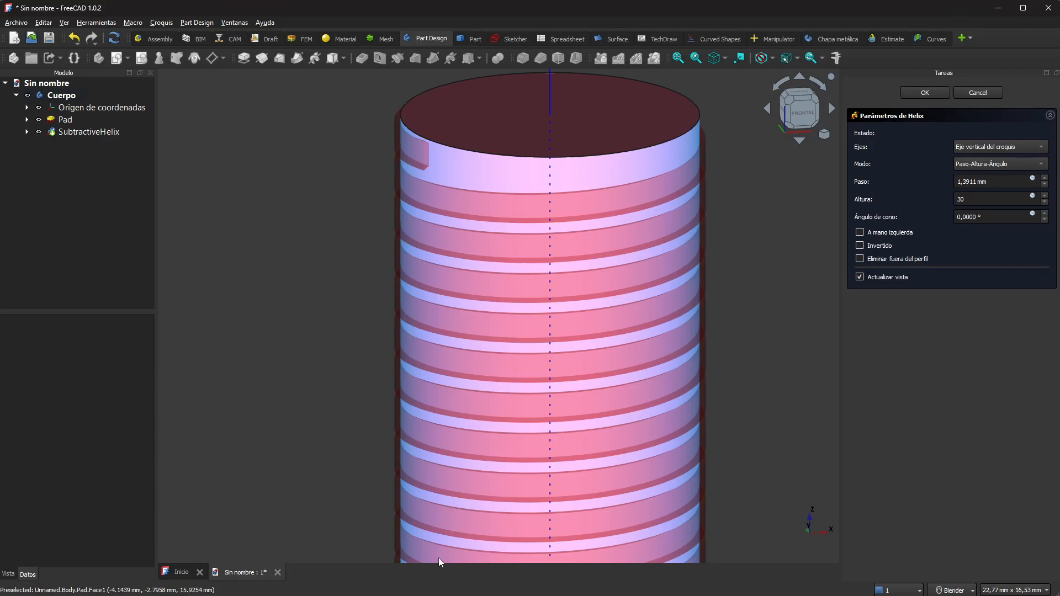
{"action": "key", "text": "alt+Tab"}
{"action": "scroll", "coordinate": [590, 243], "scroll_direction": "up", "scroll_amount": 1}
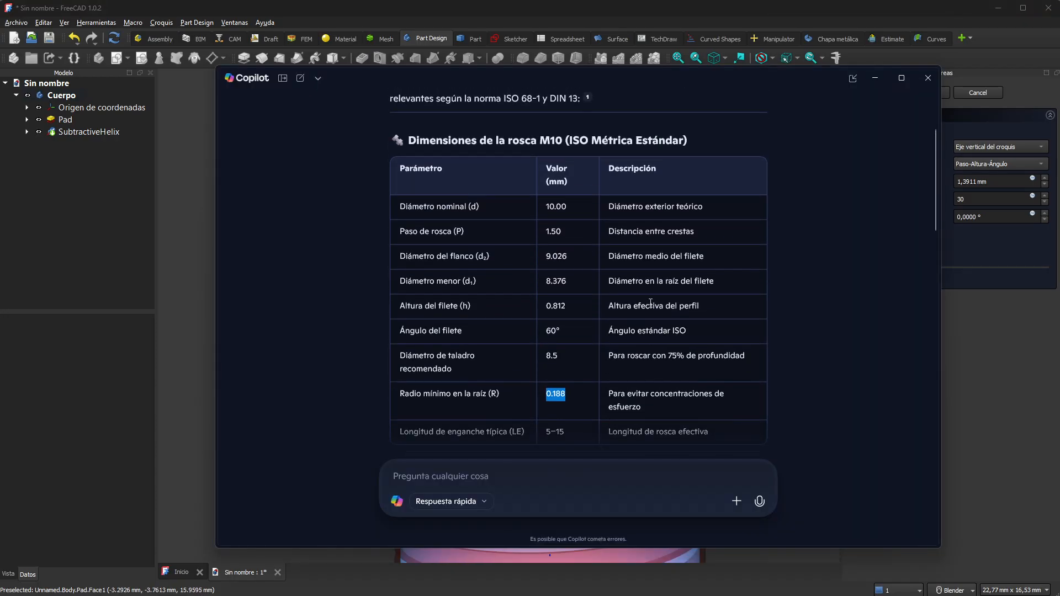
{"action": "left_click", "coordinate": [784, 11]}
Set the subtractive helix's pitch to 1,5 mm and accept the feature
{"action": "triple_click", "coordinate": [982, 177]}
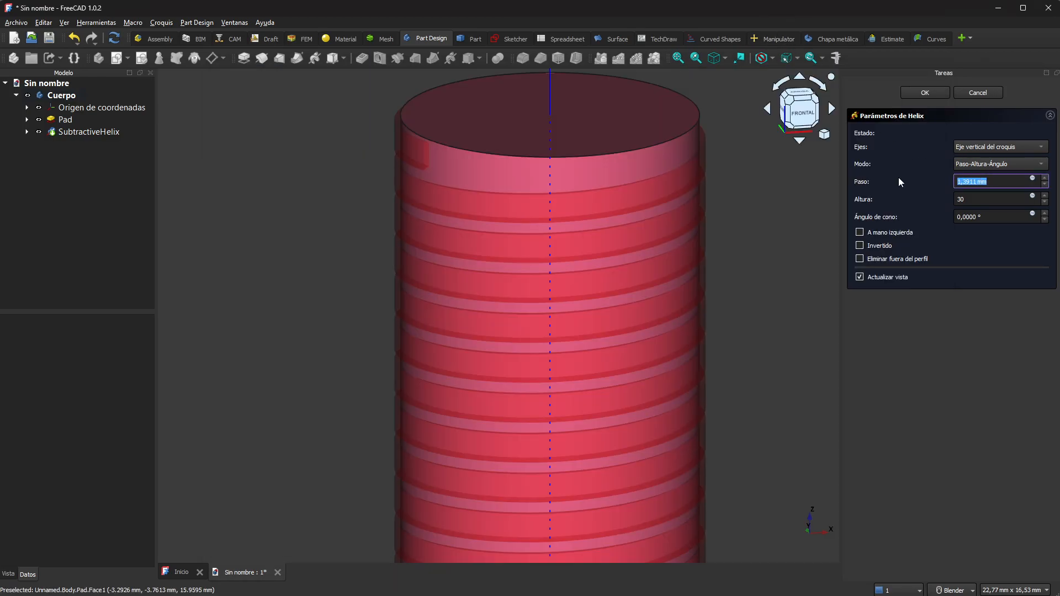
{"action": "type", "text": "1,5"}
{"action": "key", "text": "Tab"}
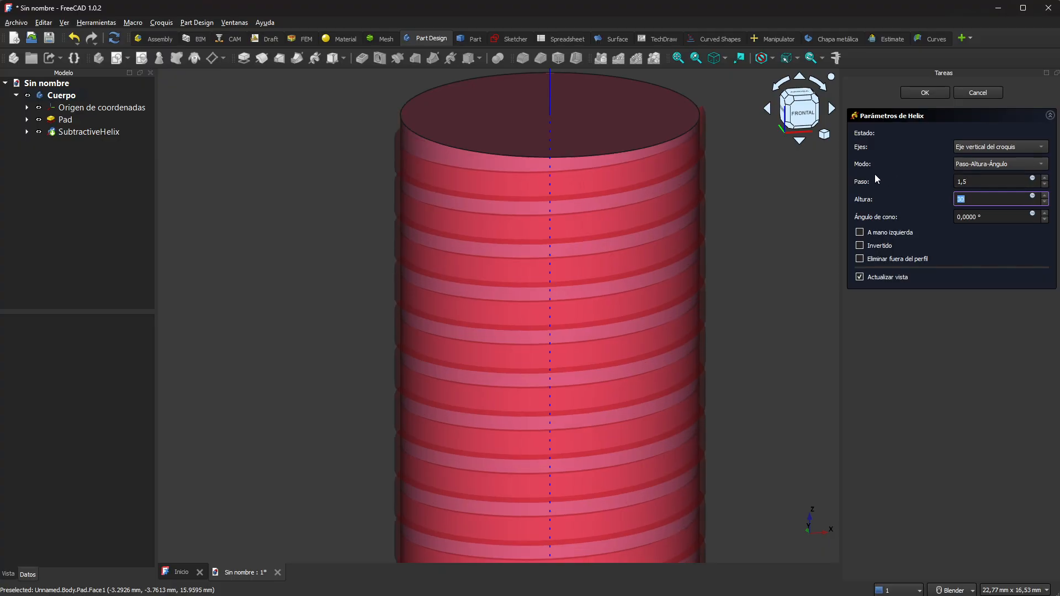
{"action": "scroll", "coordinate": [529, 213], "scroll_direction": "down", "scroll_amount": 3}
{"action": "scroll", "coordinate": [697, 337], "scroll_direction": "down", "scroll_amount": 3}
{"action": "middle_click_drag", "start_coordinate": [690, 358], "coordinate": [692, 349]}
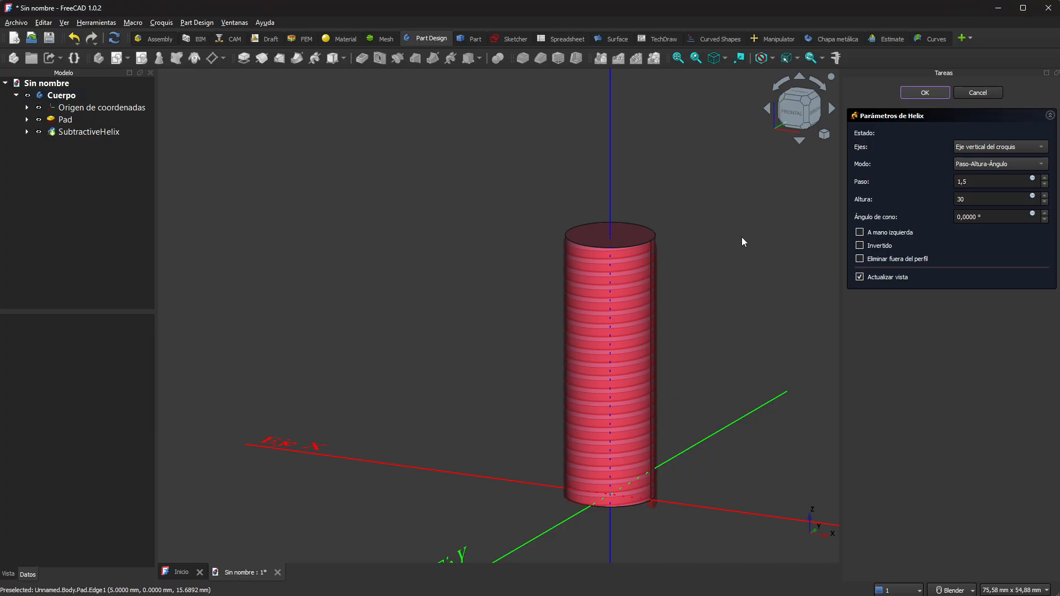
{"action": "key", "text": "Return"}
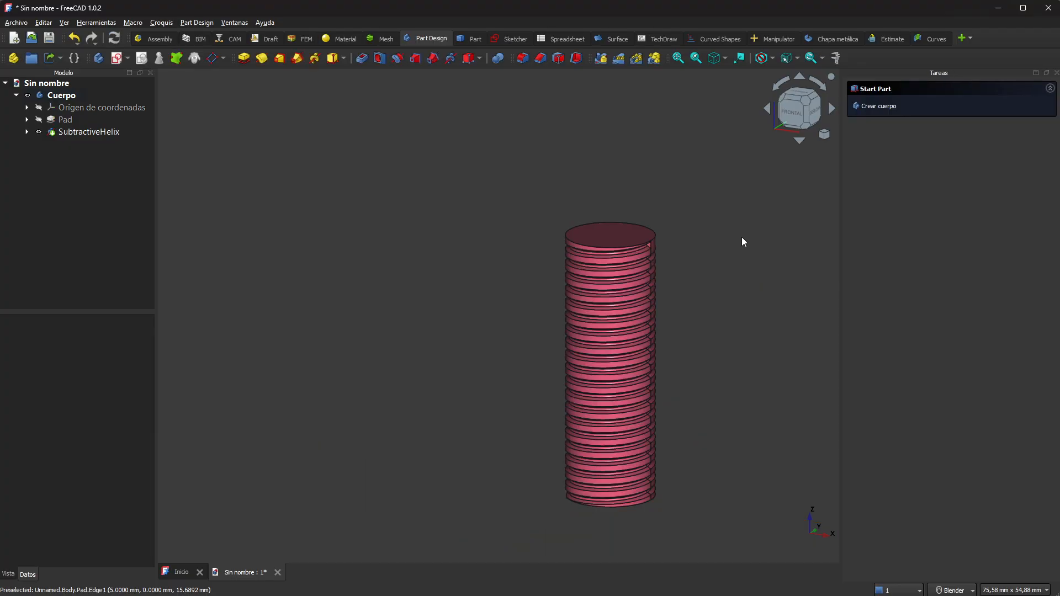
Examine the cut thread along the cylinder from several angles and in the front view
{"action": "scroll", "coordinate": [694, 433], "scroll_direction": "down", "scroll_amount": 1}
{"action": "scroll", "coordinate": [686, 450], "scroll_direction": "up", "scroll_amount": 3}
{"action": "scroll", "coordinate": [695, 426], "scroll_direction": "up", "scroll_amount": 1}
{"action": "middle_click_drag", "start_coordinate": [695, 426], "coordinate": [735, 394]}
{"action": "scroll", "coordinate": [734, 393], "scroll_direction": "down", "scroll_amount": 2}
{"action": "scroll", "coordinate": [733, 483], "scroll_direction": "up", "scroll_amount": 2}
{"action": "mouse_move", "coordinate": [733, 483]}
{"action": "middle_mouse_down"}
{"action": "mouse_move", "coordinate": [726, 473]}
{"action": "mouse_move", "coordinate": [636, 516]}
{"action": "mouse_move", "coordinate": [468, 516]}
{"action": "mouse_move", "coordinate": [639, 506]}
{"action": "mouse_move", "coordinate": [682, 500]}
{"action": "mouse_move", "coordinate": [693, 485]}
{"action": "middle_mouse_up"}
{"action": "scroll", "coordinate": [642, 506], "scroll_direction": "down", "scroll_amount": 2}
{"action": "scroll", "coordinate": [719, 369], "scroll_direction": "up", "scroll_amount": 1}
{"action": "middle_click_drag", "start_coordinate": [736, 365], "coordinate": [768, 334]}
{"action": "left_click", "coordinate": [804, 113]}
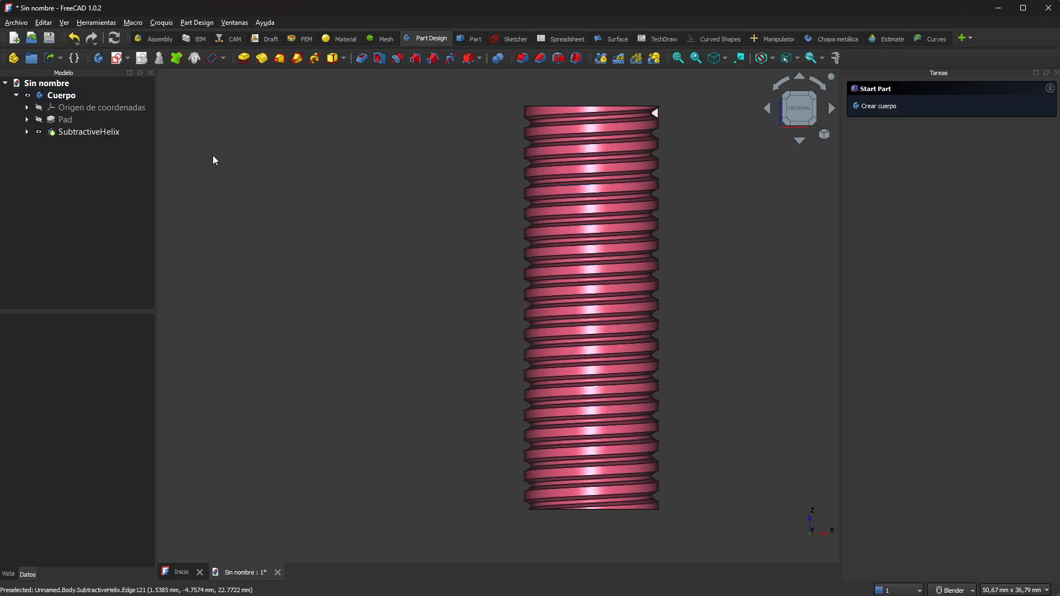
Open the subtractive helix's thread profile sketch for editing
{"action": "left_click", "coordinate": [27, 131]}
{"action": "left_click", "coordinate": [70, 147]}
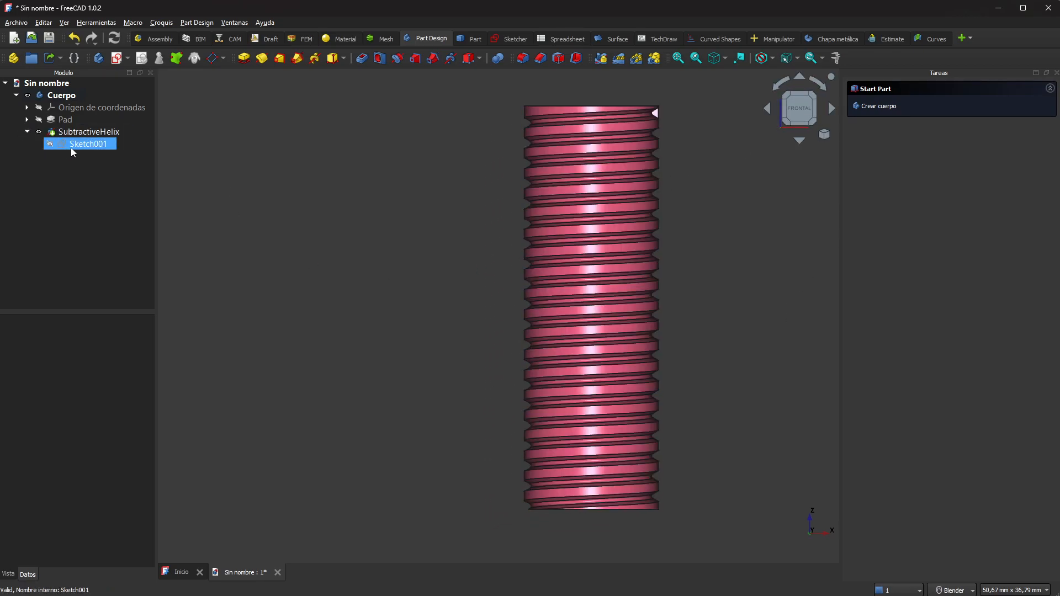
{"action": "double_click", "coordinate": [74, 147]}
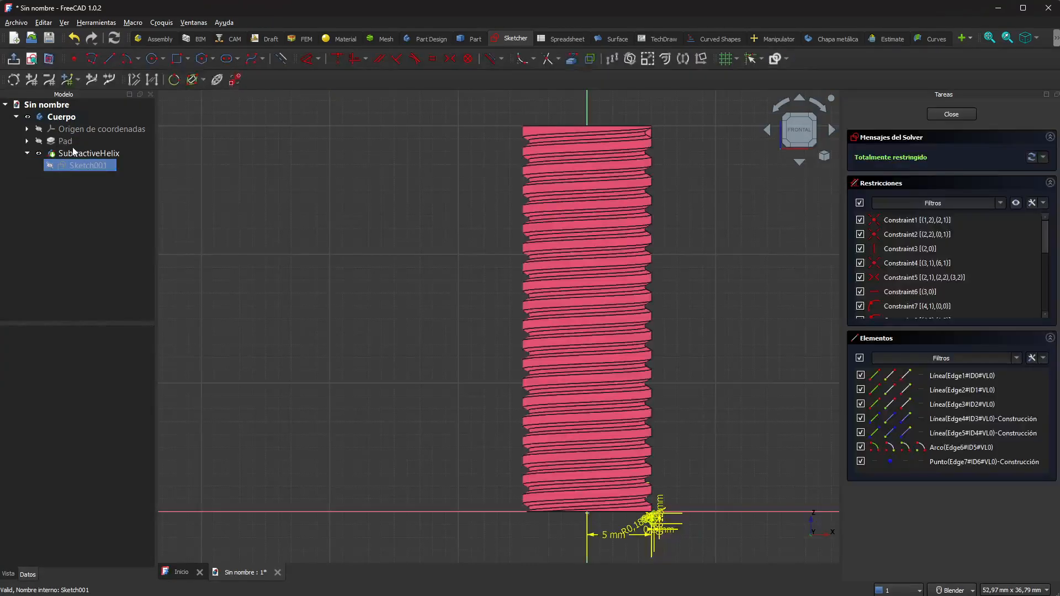
{"action": "scroll", "coordinate": [653, 552], "scroll_direction": "up", "scroll_amount": 5}
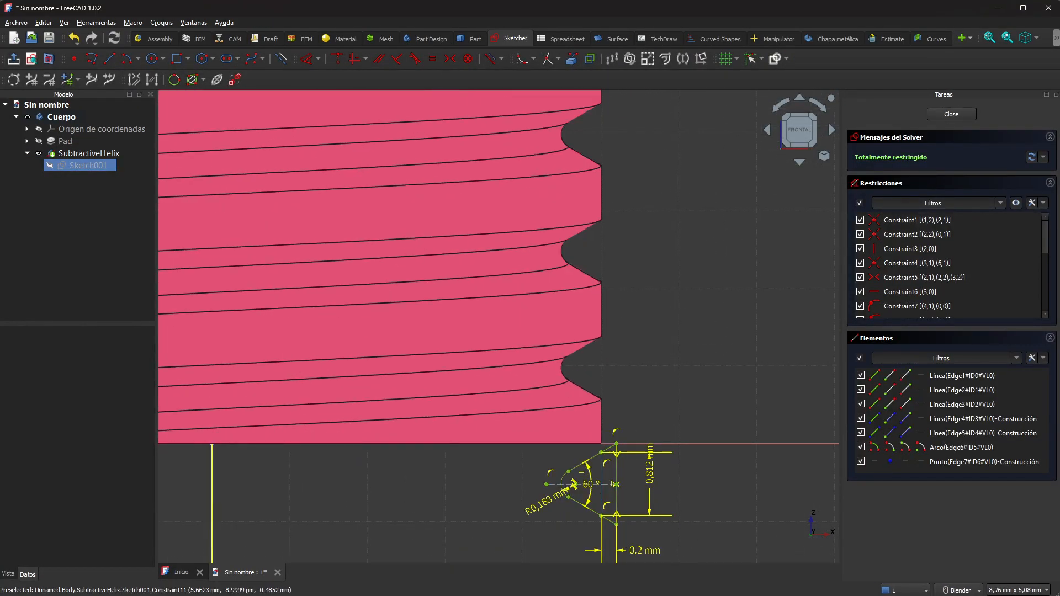
Switch to Copilot and copy the M10 theoretical thread height value, 1.299, from the thread height table
{"action": "key", "text": "alt+Tab"}
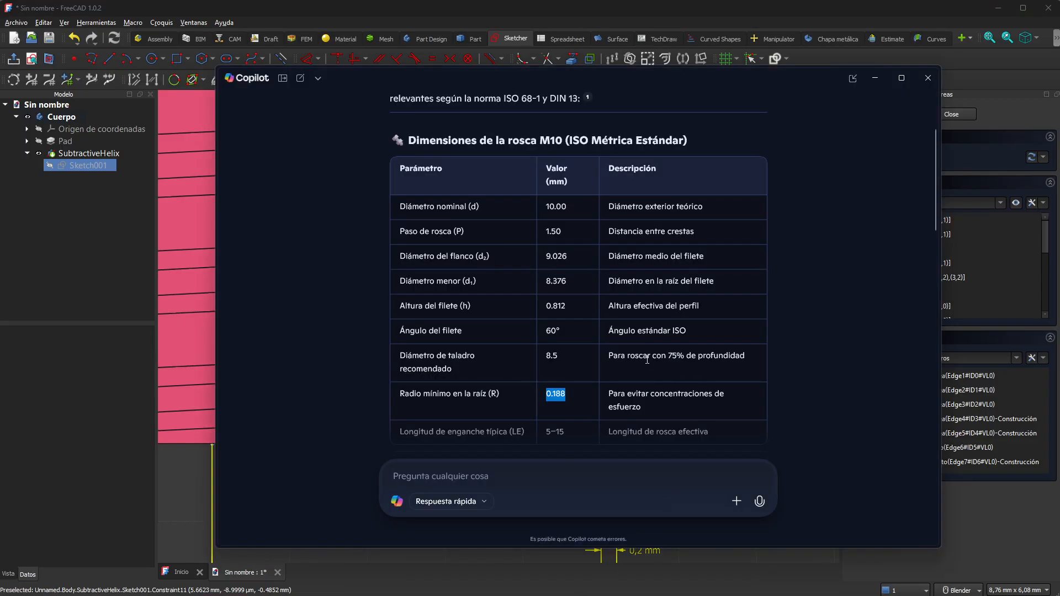
{"action": "scroll", "coordinate": [645, 361], "scroll_direction": "down", "scroll_amount": 15}
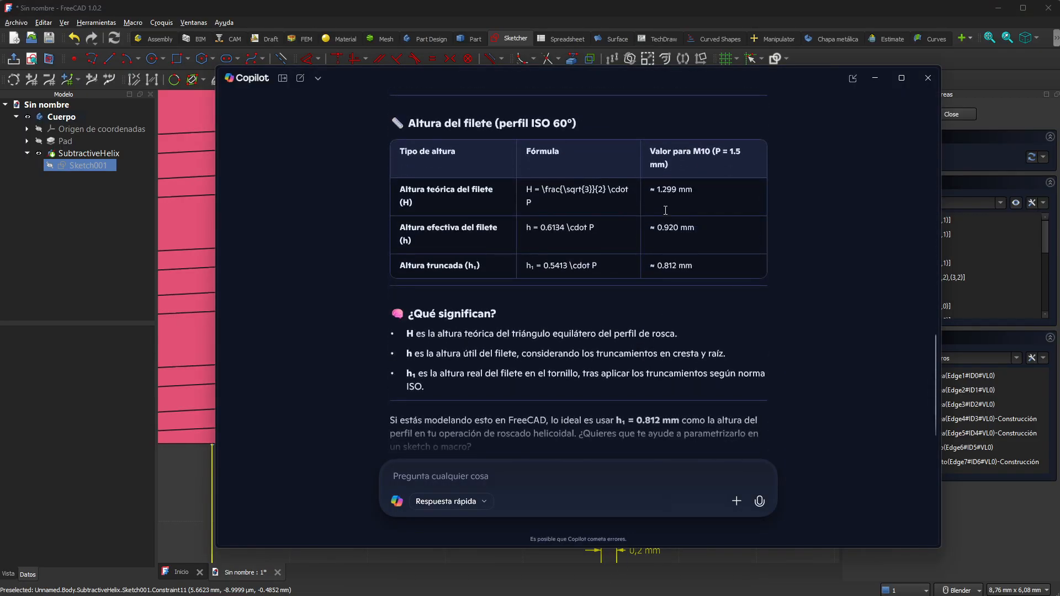
{"action": "left_click_drag", "start_coordinate": [676, 190], "coordinate": [656, 190]}
{"action": "right_click", "coordinate": [657, 189]}
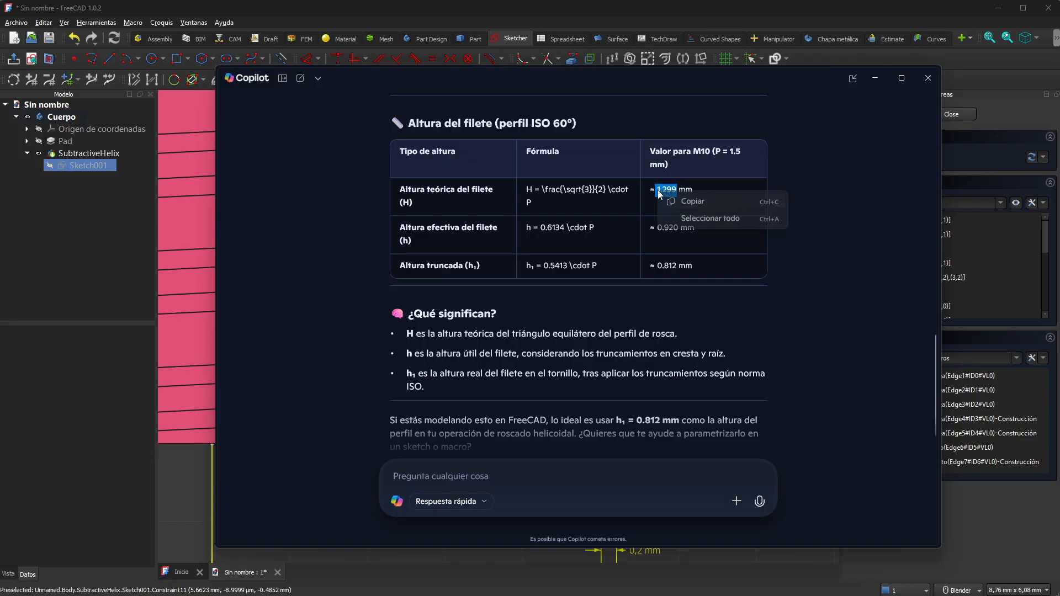
{"action": "left_click", "coordinate": [692, 200]}
{"action": "left_click", "coordinate": [885, 78]}
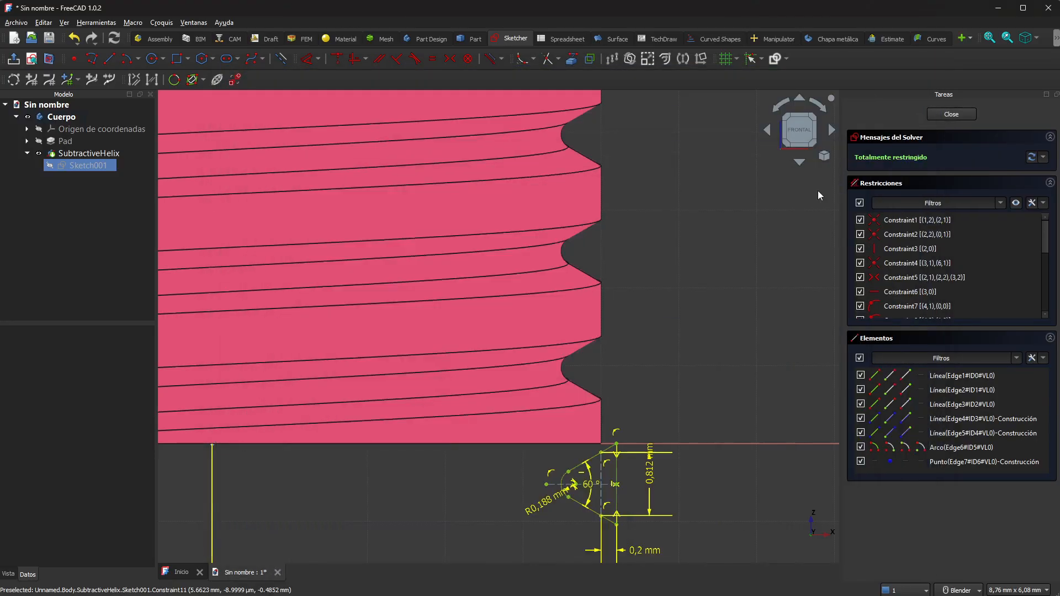
Set the vertical dimension of the thread profile to 1,299 mm
{"action": "double_click", "coordinate": [654, 476]}
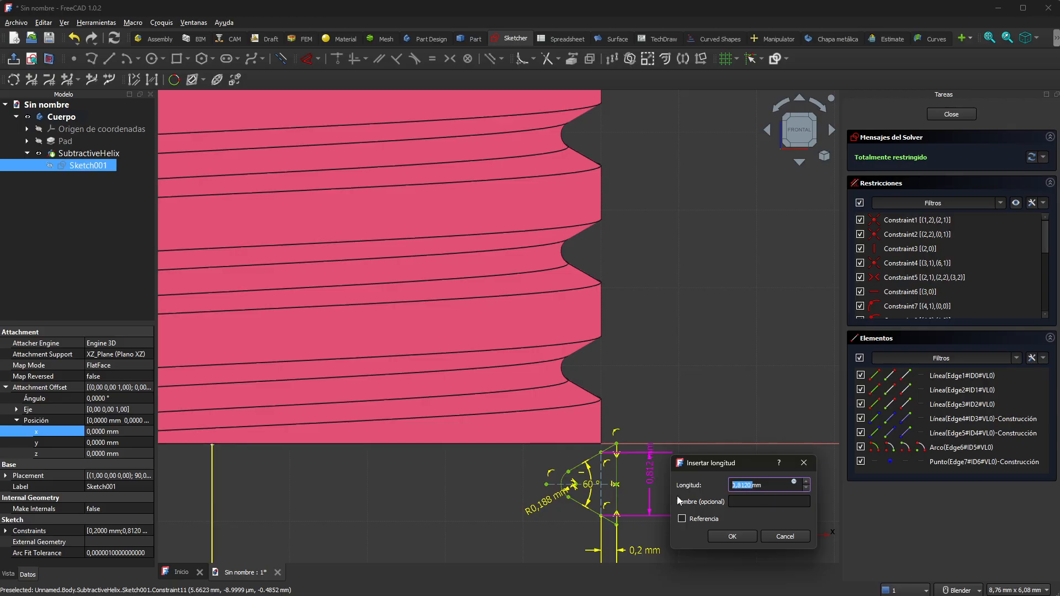
{"action": "type", "text": "1.299"}
{"action": "key", "text": "BackSpace"}
{"action": "type", "text": ",299mm"}
{"action": "left_click", "coordinate": [738, 536]}
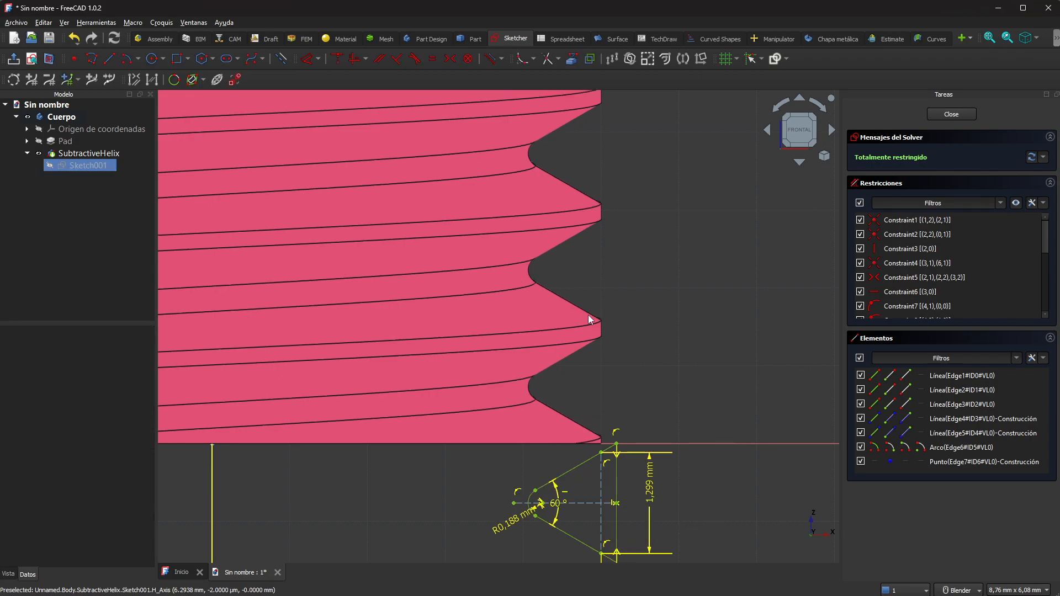
Close the thread profile sketch and check the recut thread along the cylinder
{"action": "scroll", "coordinate": [643, 399], "scroll_direction": "down", "scroll_amount": 8}
{"action": "mouse_move", "coordinate": [711, 326]}
{"action": "middle_mouse_down"}
{"action": "mouse_move", "coordinate": [620, 370]}
{"action": "mouse_move", "coordinate": [718, 304]}
{"action": "middle_mouse_up"}
{"action": "scroll", "coordinate": [719, 303], "scroll_direction": "up", "scroll_amount": 3}
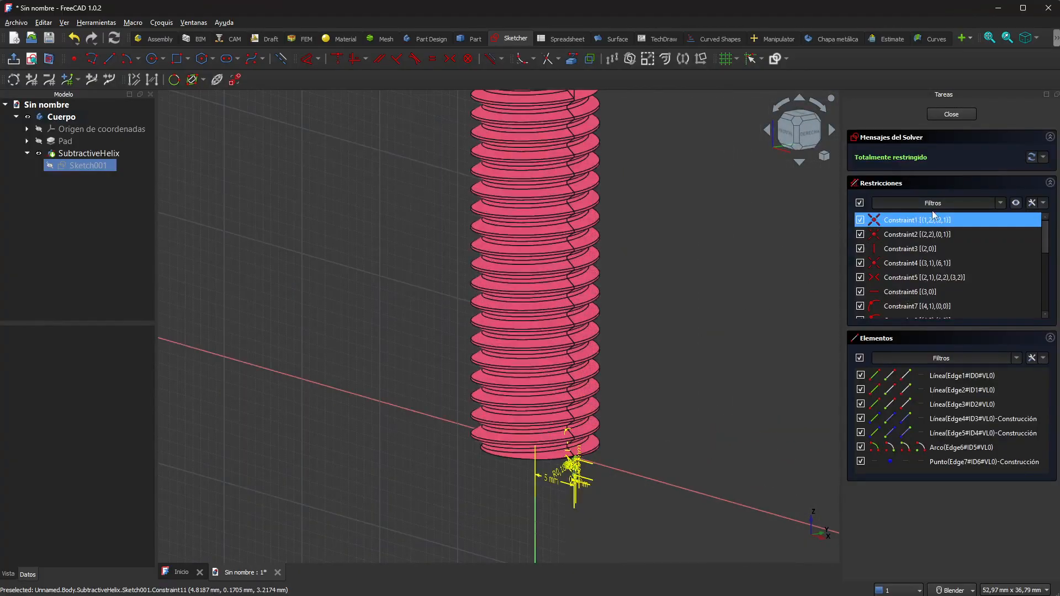
{"action": "left_click", "coordinate": [950, 114]}
{"action": "scroll", "coordinate": [652, 353], "scroll_direction": "down", "scroll_amount": 3}
{"action": "mouse_move", "coordinate": [652, 299]}
{"action": "middle_mouse_down"}
{"action": "mouse_move", "coordinate": [549, 366]}
{"action": "mouse_move", "coordinate": [677, 352]}
{"action": "middle_mouse_up"}
{"action": "scroll", "coordinate": [690, 332], "scroll_direction": "up", "scroll_amount": 3}
{"action": "scroll", "coordinate": [751, 315], "scroll_direction": "down", "scroll_amount": 3}
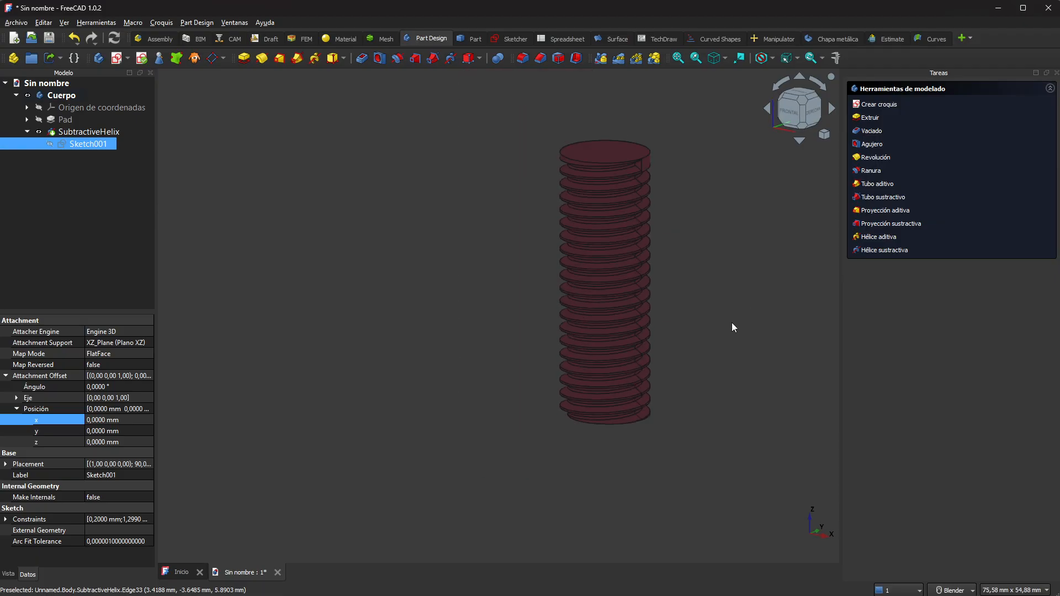
Apply a random colour to the screw body
{"action": "left_click", "coordinate": [61, 95]}
{"action": "right_click", "coordinate": [62, 93]}
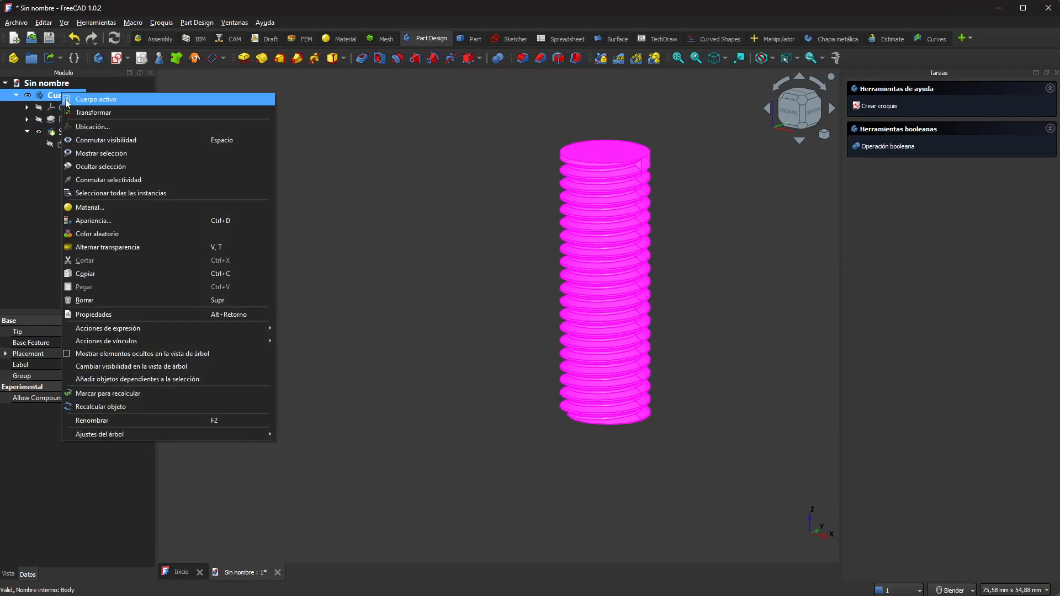
{"action": "left_click", "coordinate": [96, 233]}
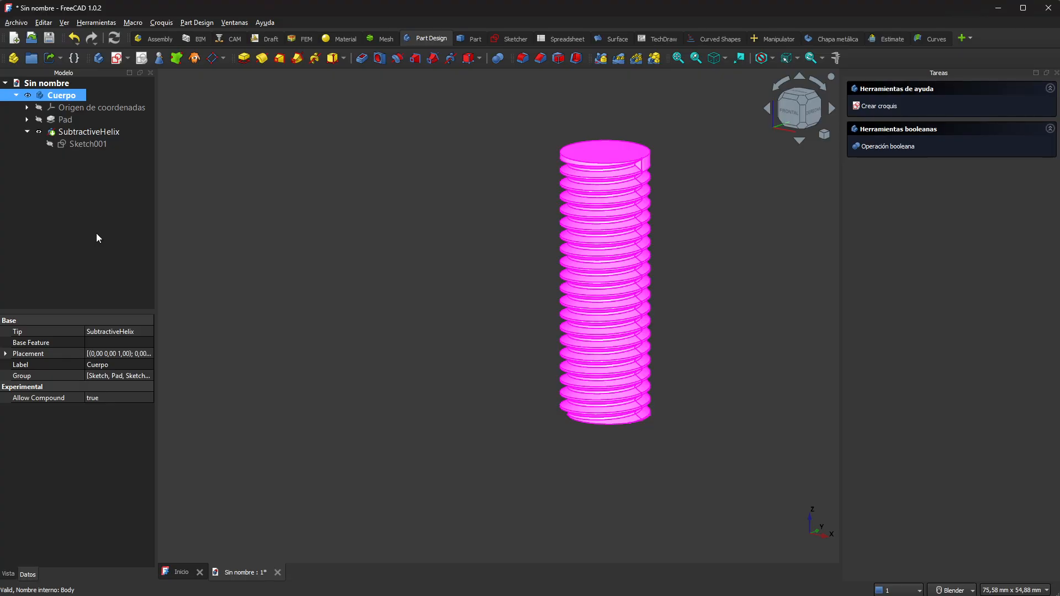
{"action": "left_click", "coordinate": [287, 356]}
Examine where the thread groove ends just below the cylinder's upper face
{"action": "scroll", "coordinate": [347, 441], "scroll_direction": "up", "scroll_amount": 2}
{"action": "scroll", "coordinate": [346, 440], "scroll_direction": "down", "scroll_amount": 2}
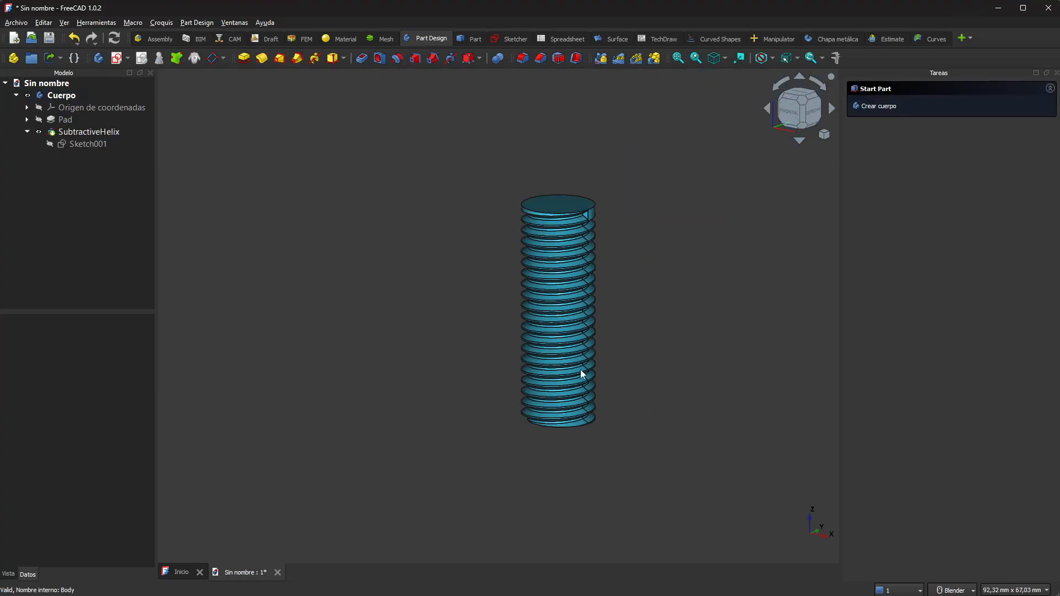
{"action": "scroll", "coordinate": [680, 331], "scroll_direction": "up", "scroll_amount": 2}
{"action": "middle_click_drag", "start_coordinate": [681, 335], "coordinate": [710, 389]}
{"action": "scroll", "coordinate": [539, 133], "scroll_direction": "up", "scroll_amount": 5}
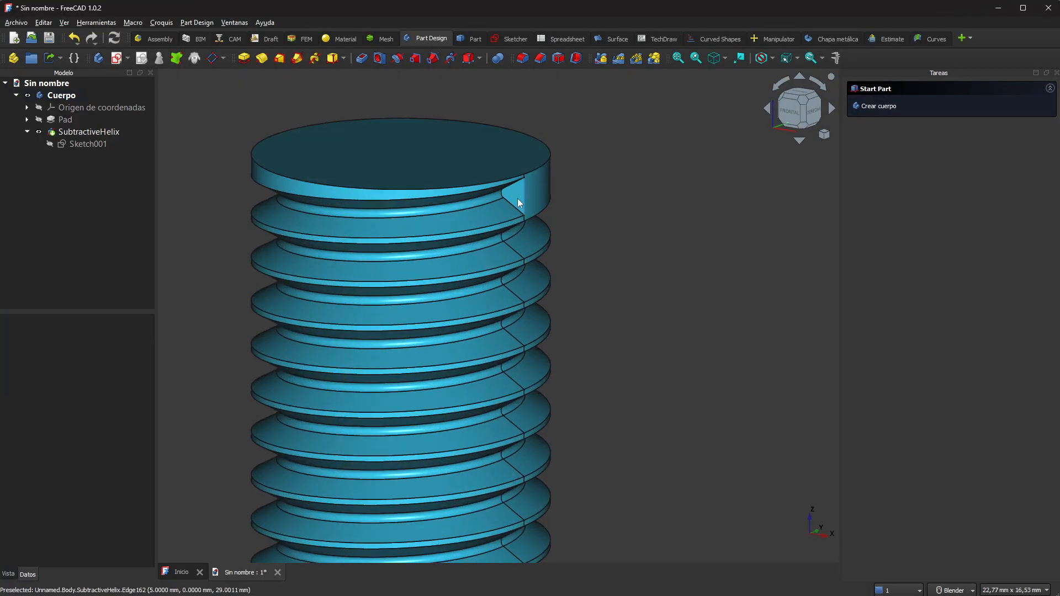
{"action": "middle_click_drag", "start_coordinate": [539, 216], "coordinate": [734, 304]}
{"action": "scroll", "coordinate": [669, 265], "scroll_direction": "down", "scroll_amount": 7}
{"action": "middle_click_drag", "start_coordinate": [688, 447], "coordinate": [695, 494]}
{"action": "scroll", "coordinate": [738, 432], "scroll_direction": "up", "scroll_amount": 2}
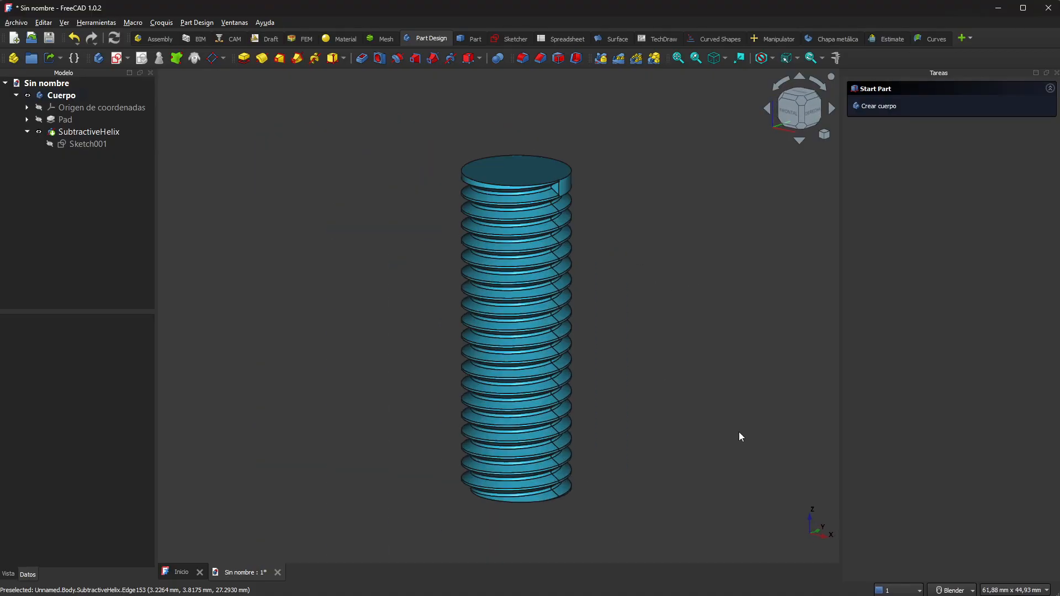
Set the subtractive helix's height to 34 mm and check the thread at the cylinder's upper end
{"action": "left_click", "coordinate": [88, 135]}
{"action": "double_click", "coordinate": [89, 133]}
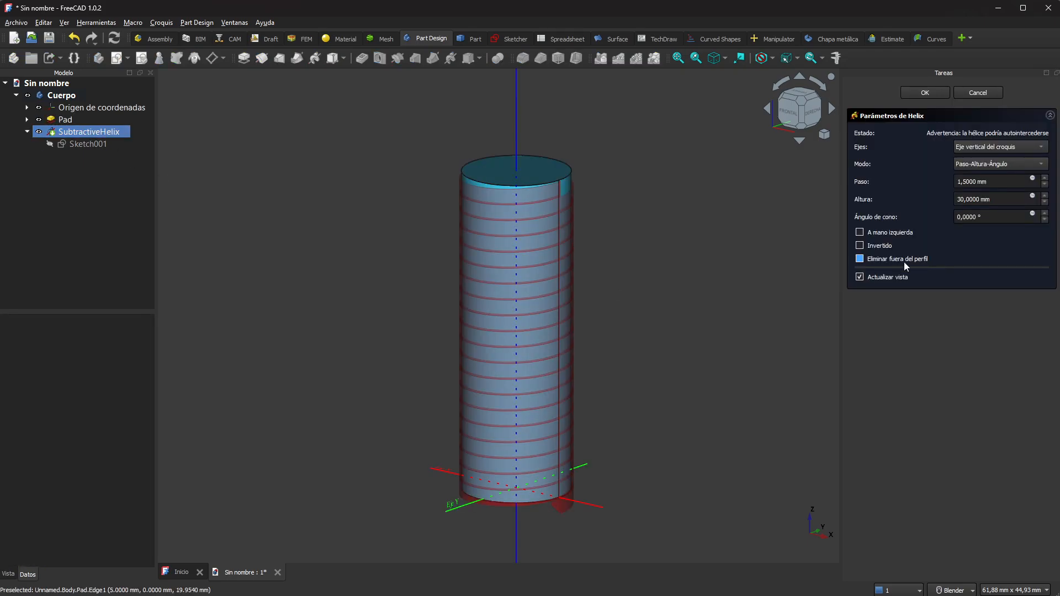
{"action": "double_click", "coordinate": [969, 200]}
{"action": "type", "text": "34"}
{"action": "key", "text": "Return"}
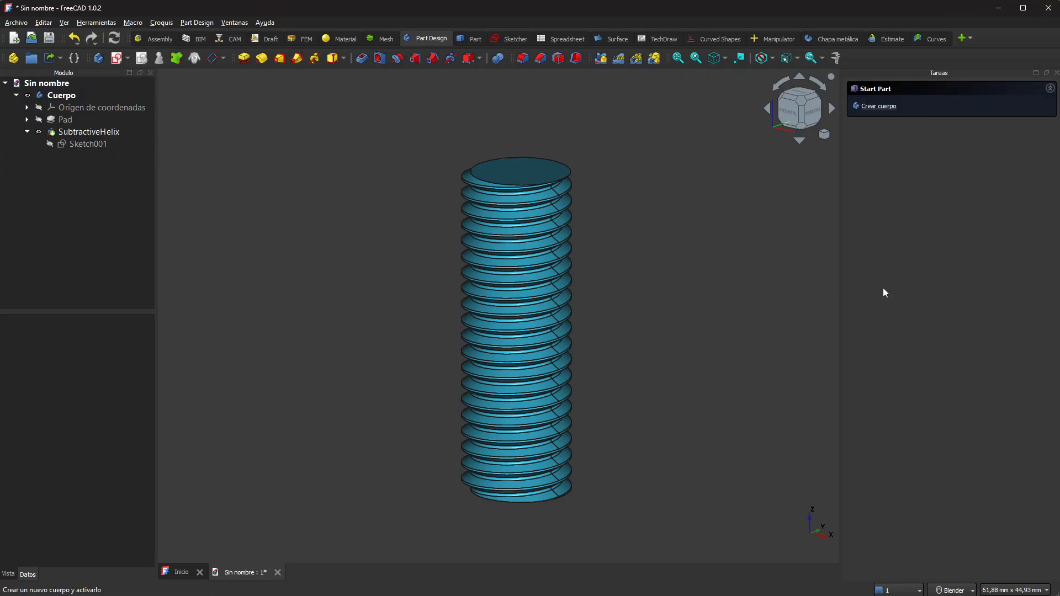
{"action": "middle_click_drag", "start_coordinate": [677, 261], "coordinate": [644, 265]}
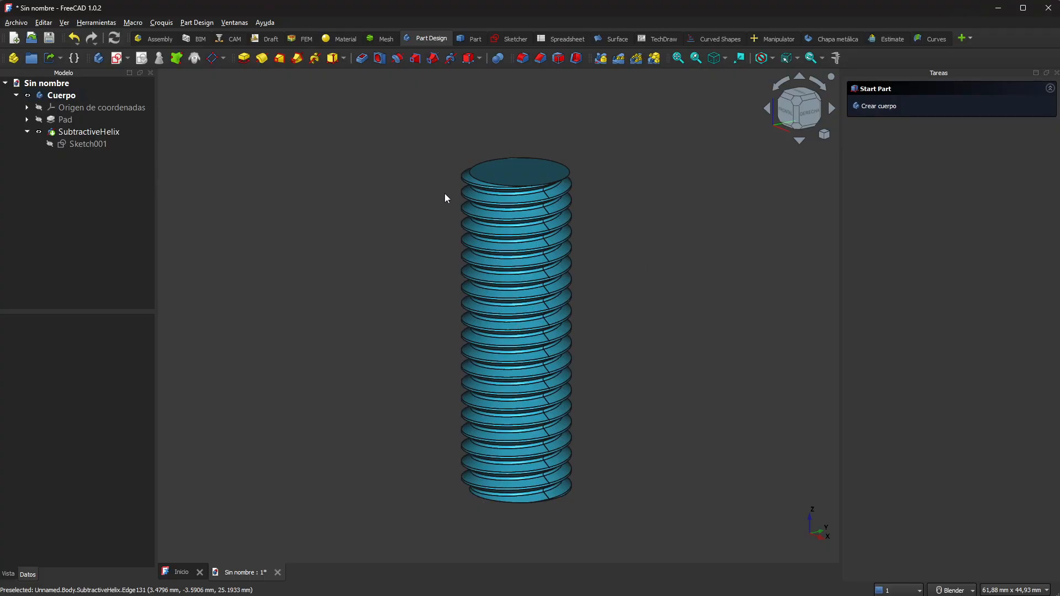
{"action": "left_click", "coordinate": [83, 132]}
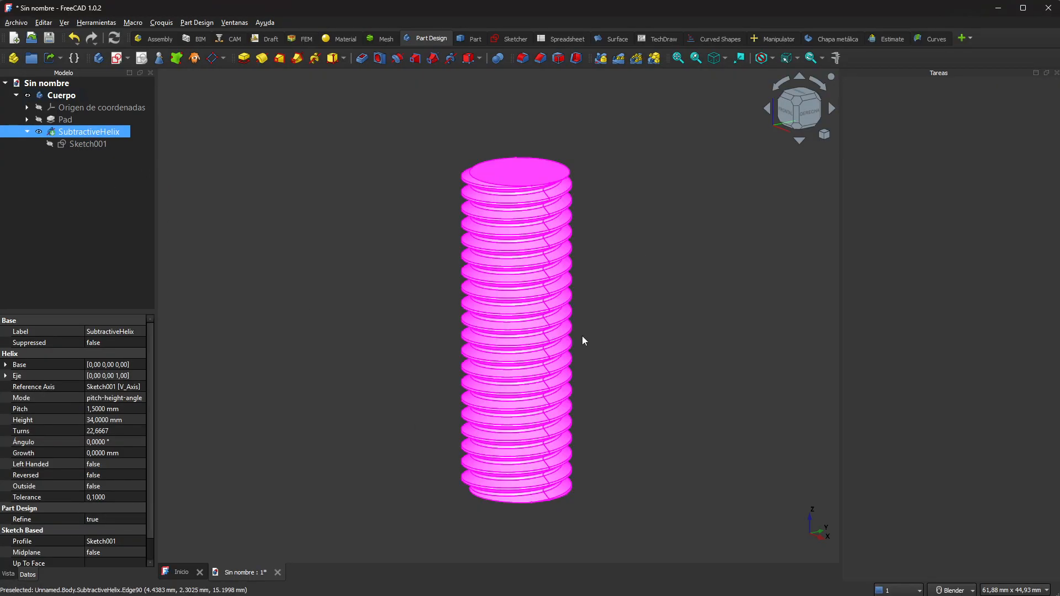
{"action": "left_click", "coordinate": [621, 321]}
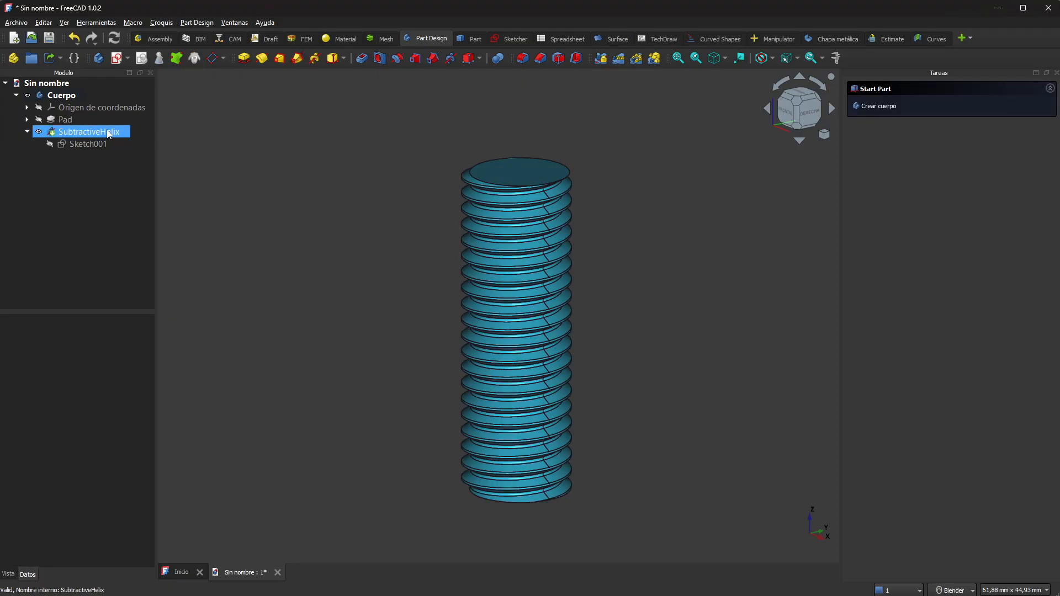
Preview the subtractive helix with a height of 35 mm, set its height to 25 mm and inspect the thread's upper end
{"action": "double_click", "coordinate": [103, 130]}
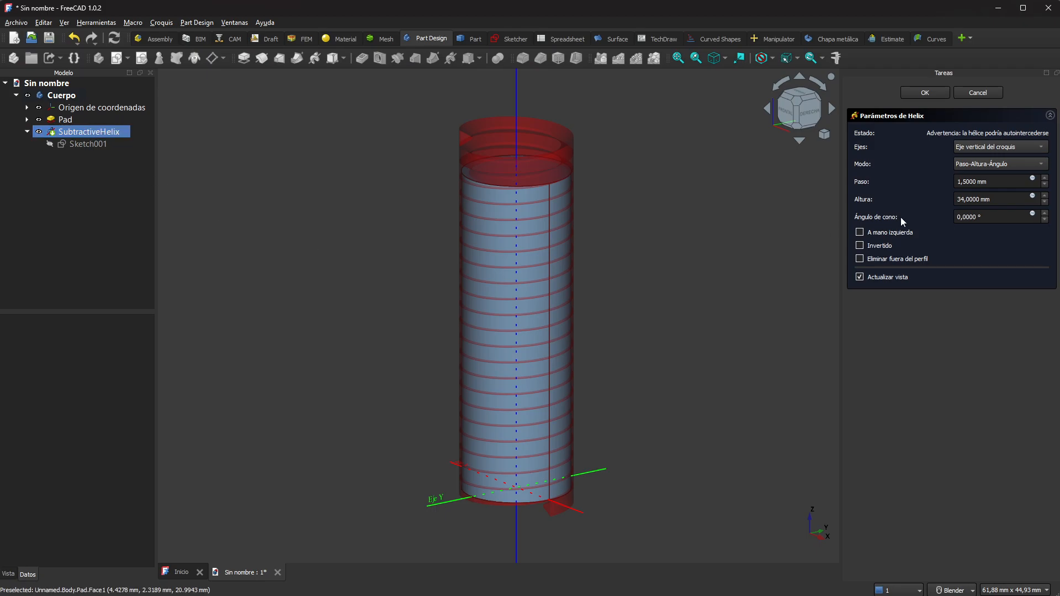
{"action": "left_click_drag", "start_coordinate": [978, 199], "coordinate": [897, 195]}
{"action": "type", "text": "35"}
{"action": "key", "text": "Tab"}
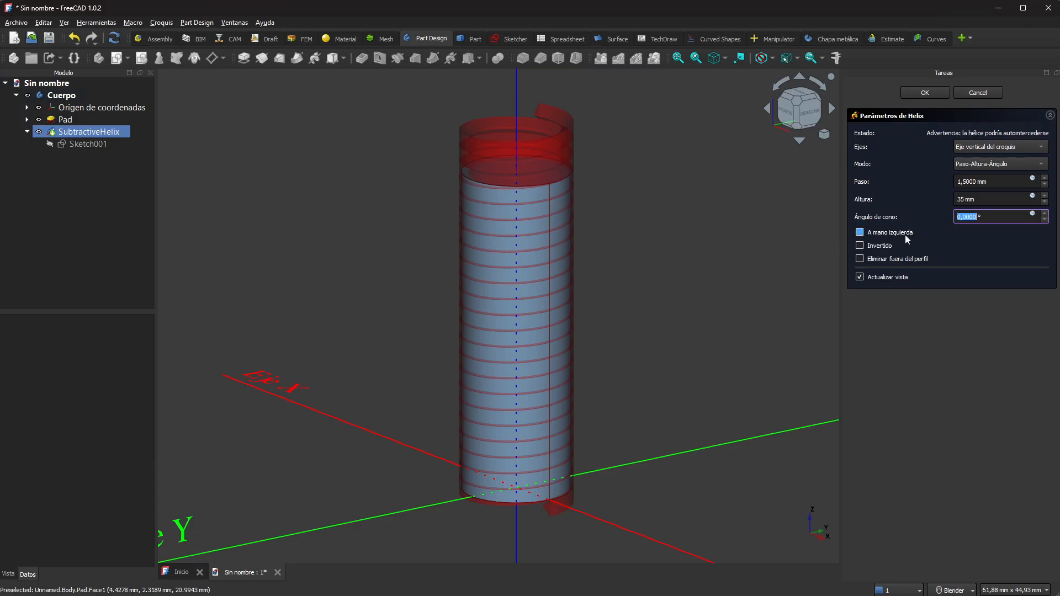
{"action": "key", "text": "shift+Tab"}
{"action": "type", "text": "25"}
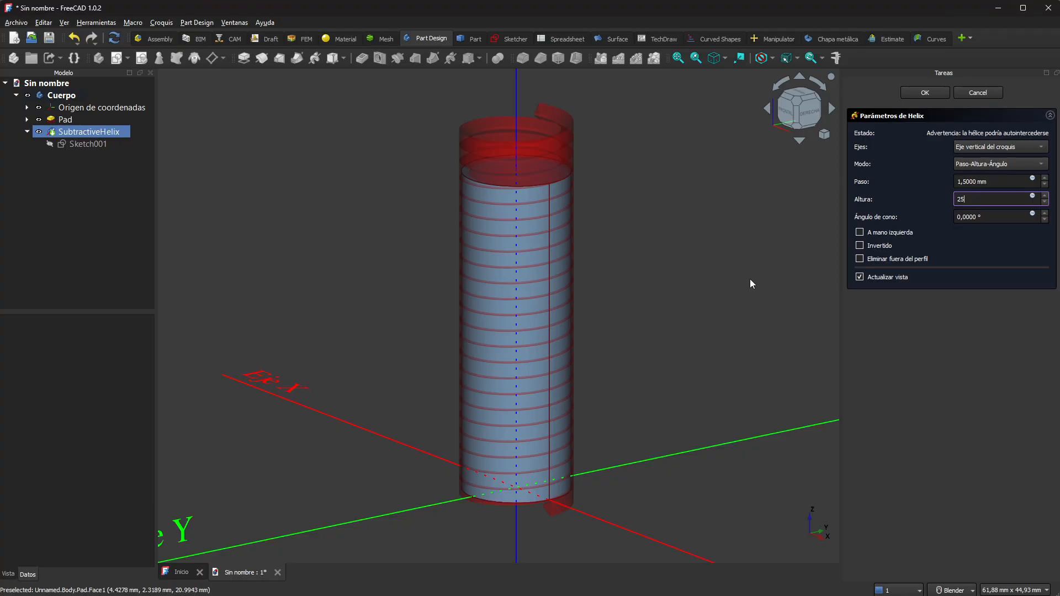
{"action": "key", "text": "Return"}
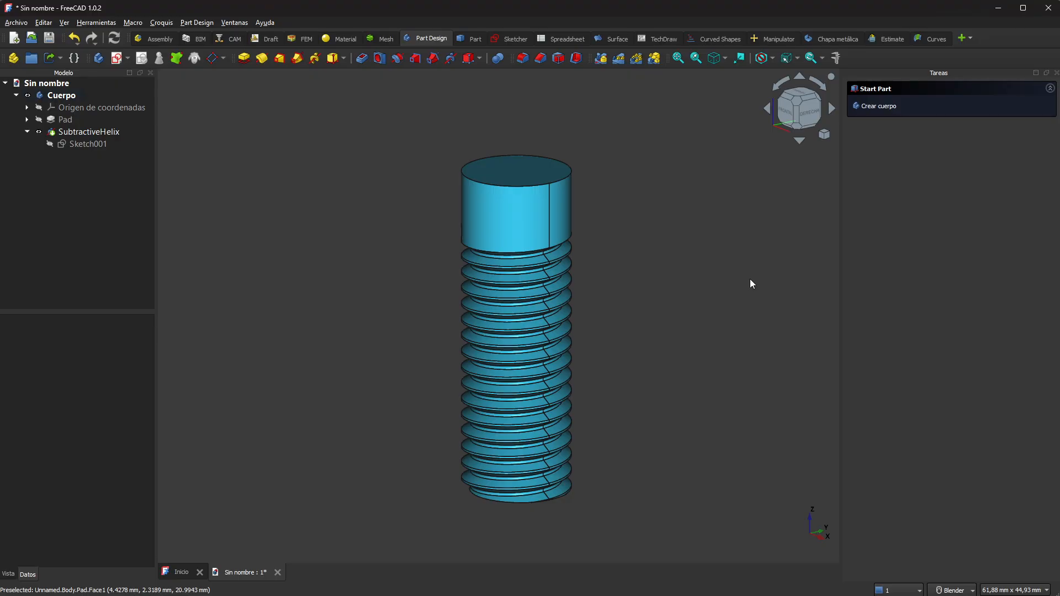
{"action": "middle_click_drag", "start_coordinate": [712, 303], "coordinate": [476, 303]}
{"action": "scroll", "coordinate": [582, 231], "scroll_direction": "up", "scroll_amount": 4}
{"action": "middle_click_drag", "start_coordinate": [579, 230], "coordinate": [428, 250]}
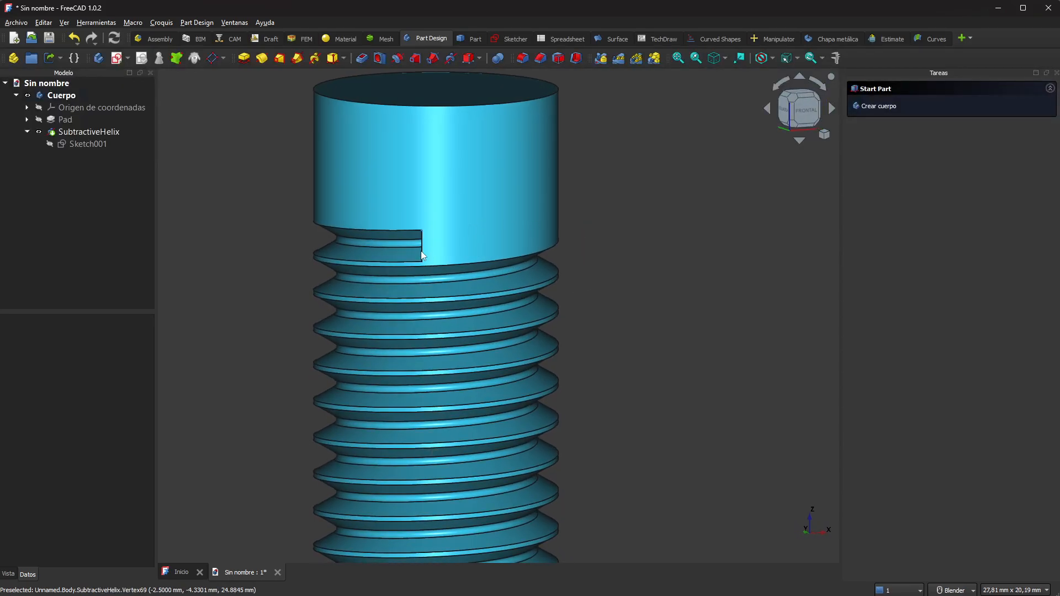
{"action": "middle_click_drag", "start_coordinate": [285, 288], "coordinate": [343, 320]}
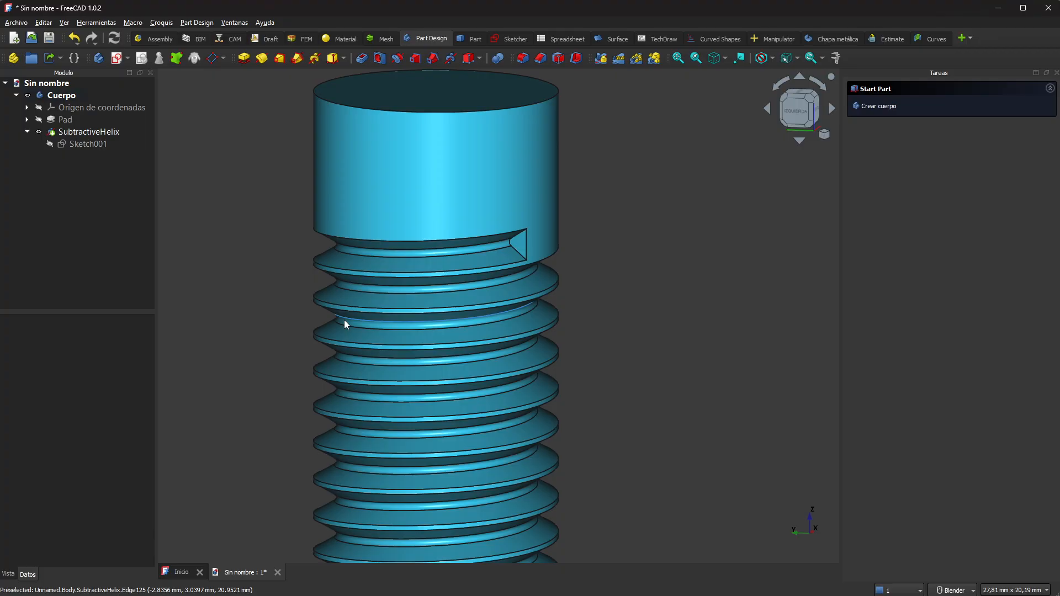
Cut a 5 mm pocket from the flat face where the thread groove ends below the unthreaded section
{"action": "scroll", "coordinate": [462, 263], "scroll_direction": "down", "scroll_amount": 4}
{"action": "middle_click_drag", "start_coordinate": [586, 293], "coordinate": [570, 299]}
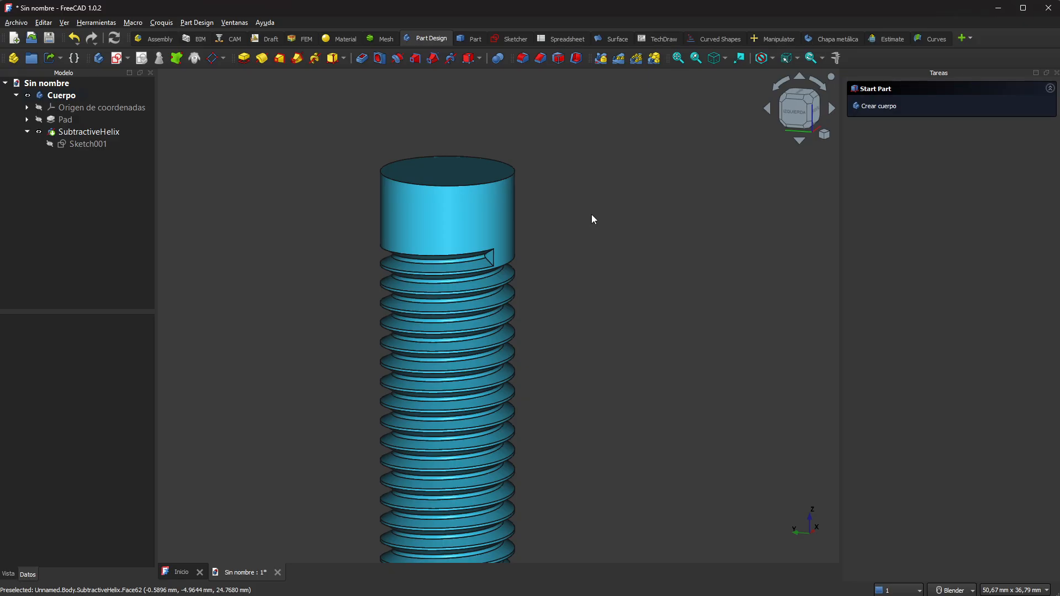
{"action": "scroll", "coordinate": [565, 257], "scroll_direction": "down", "scroll_amount": 1}
{"action": "scroll", "coordinate": [548, 234], "scroll_direction": "up", "scroll_amount": 5}
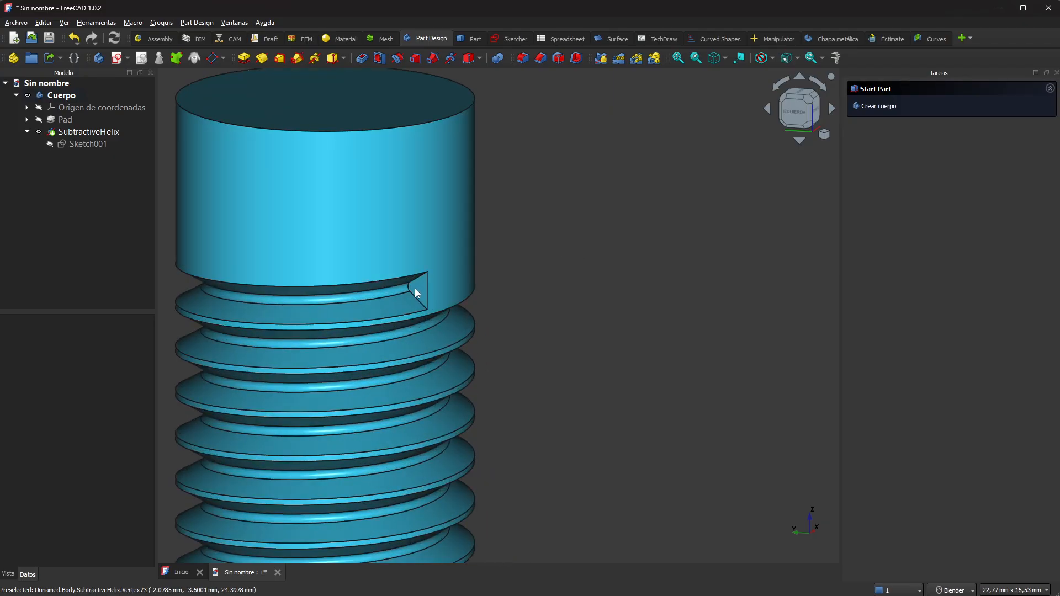
{"action": "left_click", "coordinate": [416, 289]}
{"action": "left_click", "coordinate": [548, 290]}
{"action": "scroll", "coordinate": [425, 286], "scroll_direction": "up", "scroll_amount": 3}
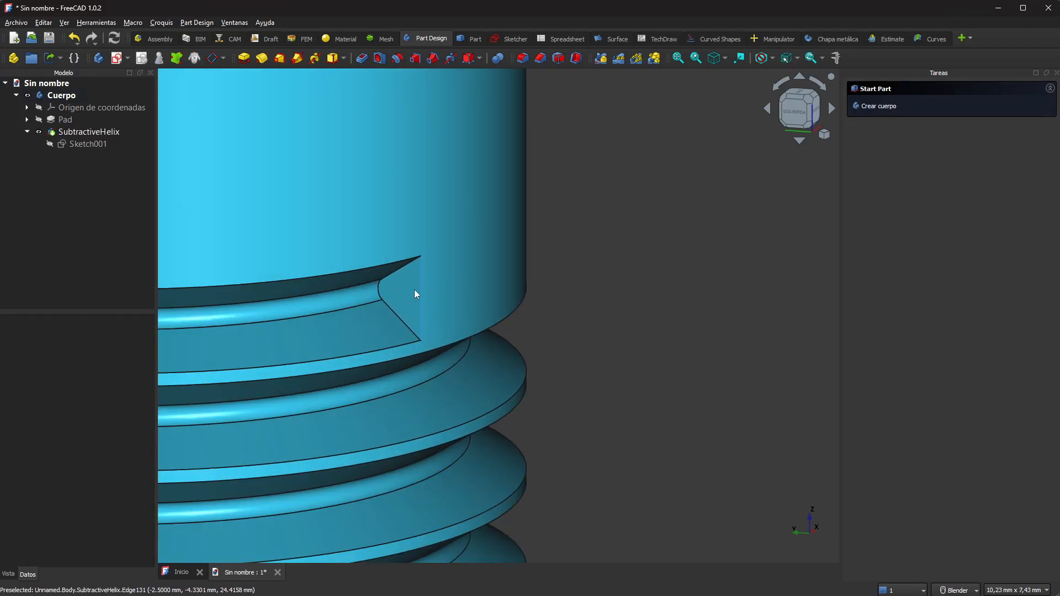
{"action": "left_click", "coordinate": [403, 292]}
{"action": "scroll", "coordinate": [598, 303], "scroll_direction": "down", "scroll_amount": 2}
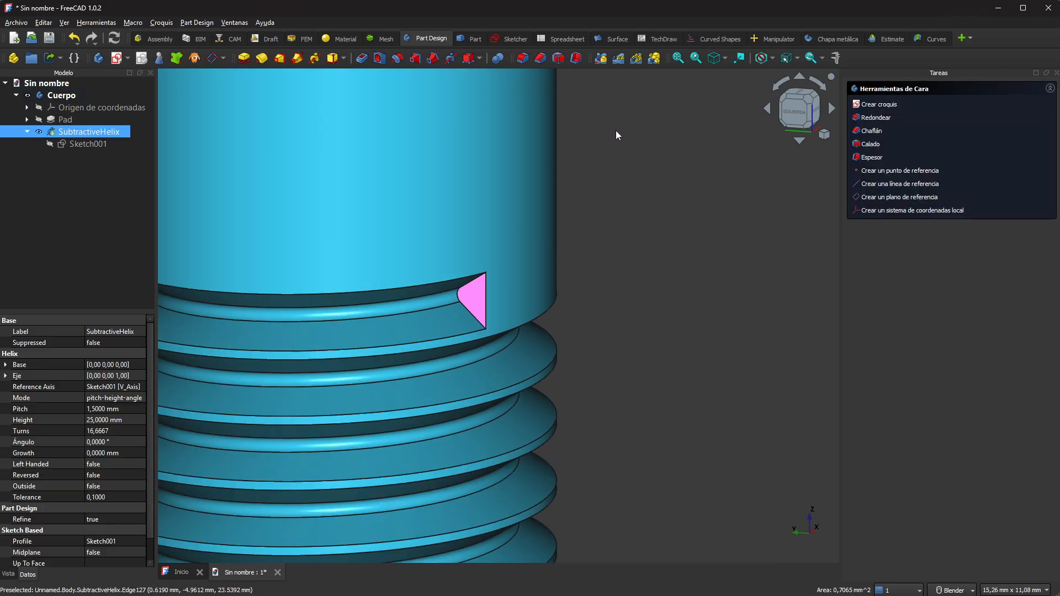
{"action": "left_click", "coordinate": [361, 58]}
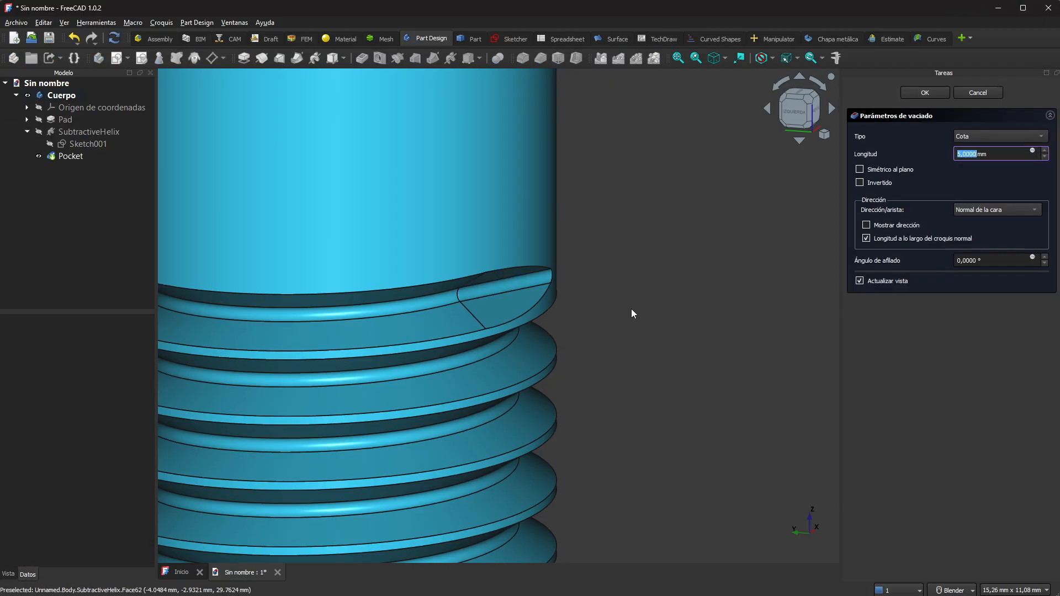
{"action": "scroll", "coordinate": [662, 296], "scroll_direction": "down", "scroll_amount": 3}
{"action": "middle_click_drag", "start_coordinate": [670, 290], "coordinate": [552, 281]}
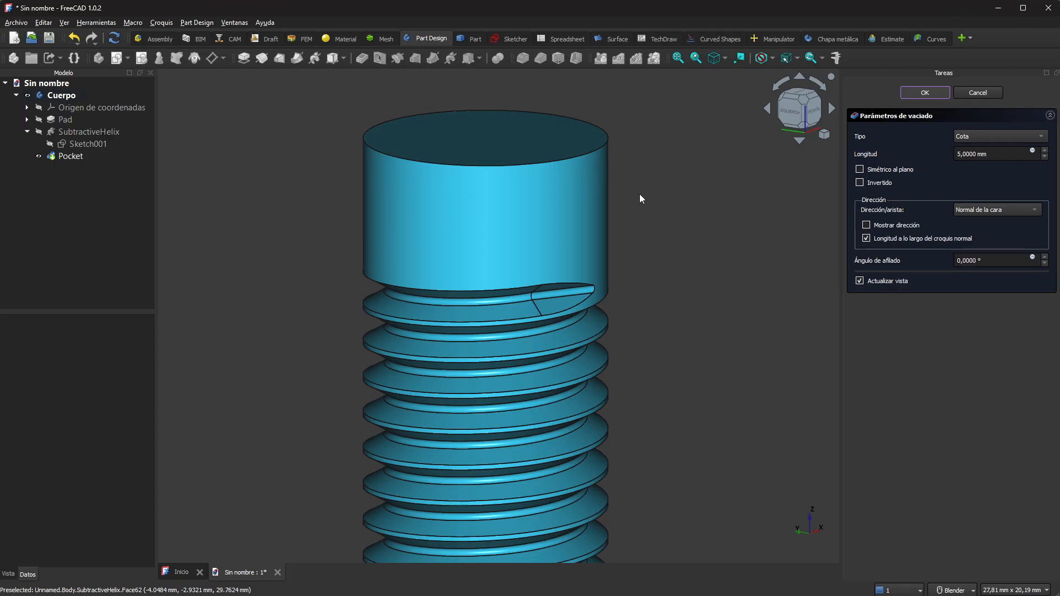
{"action": "key", "text": "Return"}
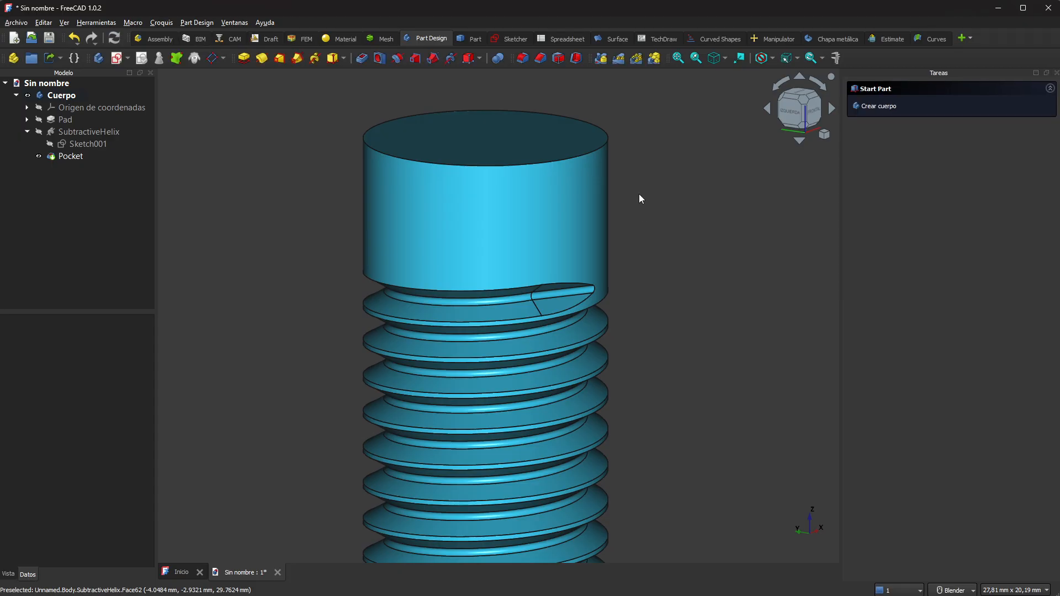
Inspect the extended thread run-out and the whole screw from several angles and in the front view
{"action": "scroll", "coordinate": [638, 199], "scroll_direction": "down", "scroll_amount": 3}
{"action": "scroll", "coordinate": [637, 215], "scroll_direction": "down", "scroll_amount": 2}
{"action": "middle_click_drag", "start_coordinate": [705, 312], "coordinate": [593, 285]}
{"action": "scroll", "coordinate": [691, 230], "scroll_direction": "up", "scroll_amount": 3}
{"action": "scroll", "coordinate": [563, 270], "scroll_direction": "down", "scroll_amount": 3}
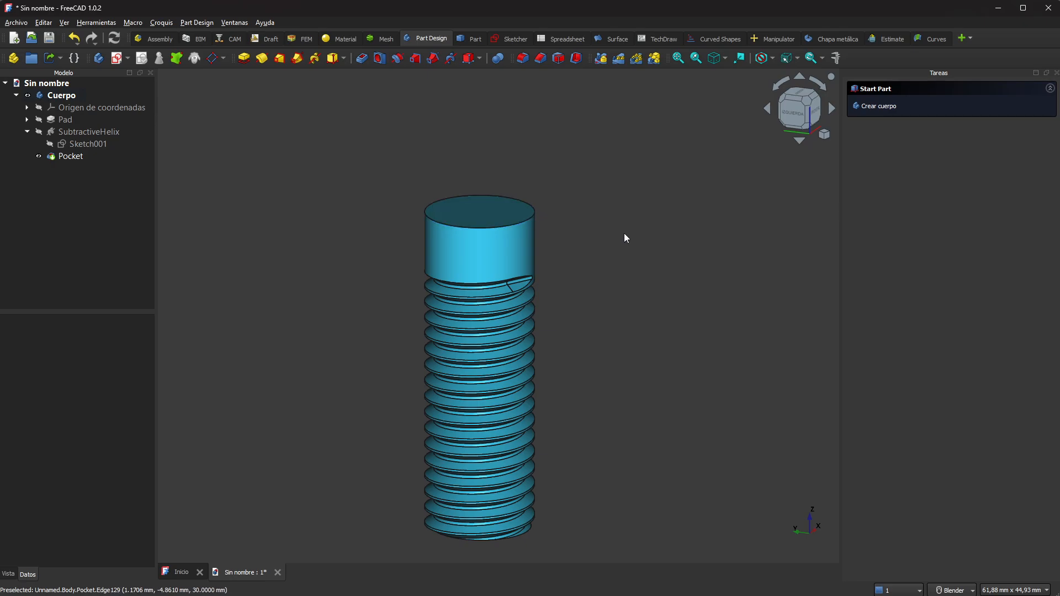
{"action": "scroll", "coordinate": [617, 232], "scroll_direction": "down", "scroll_amount": 3}
{"action": "middle_click_drag", "start_coordinate": [641, 260], "coordinate": [555, 213]}
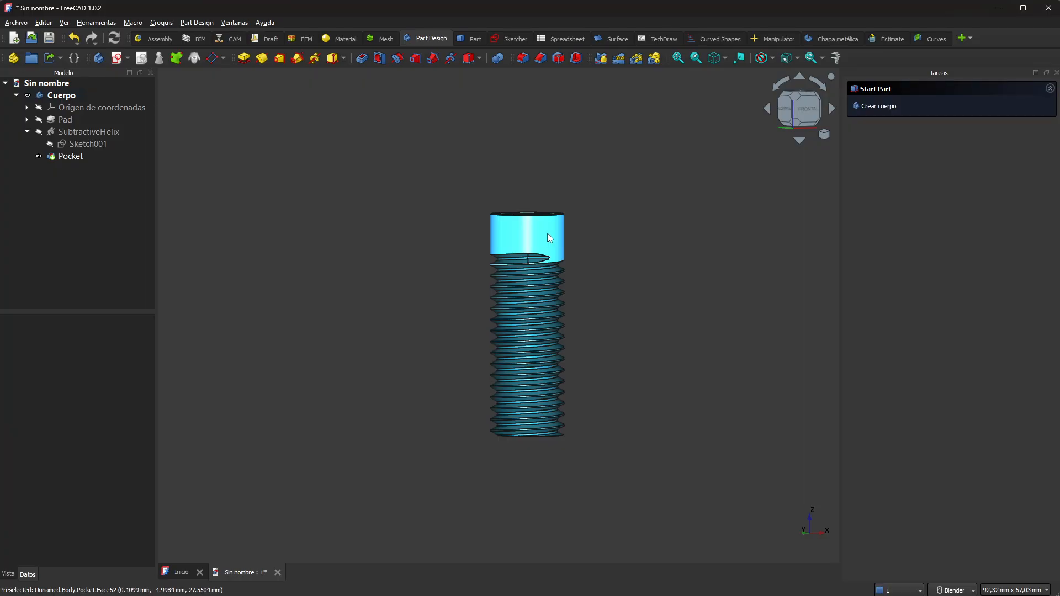
{"action": "middle_click_drag", "start_coordinate": [386, 352], "coordinate": [399, 382]}
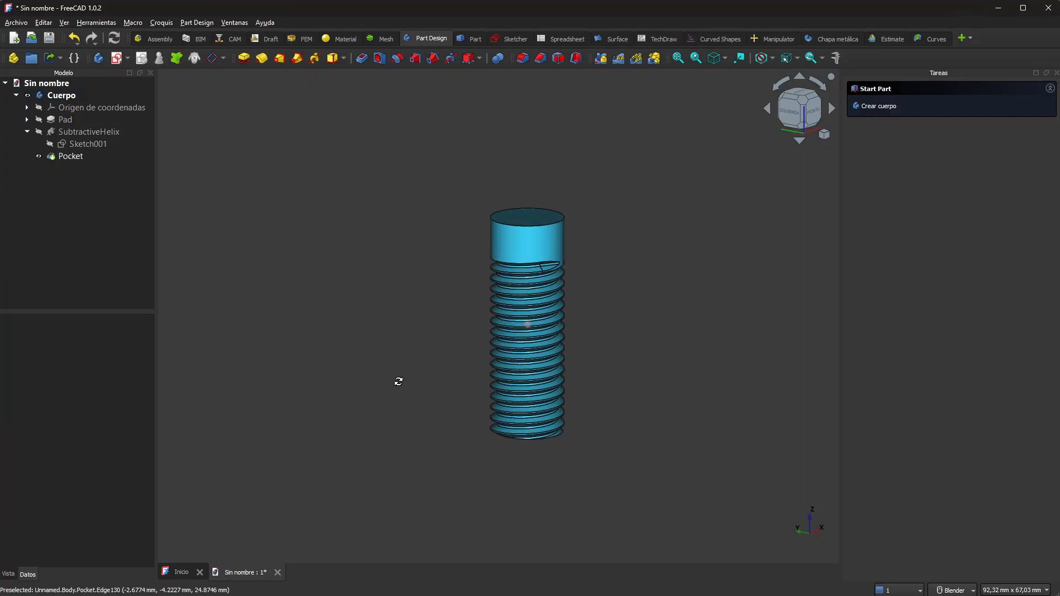
{"action": "scroll", "coordinate": [594, 305], "scroll_direction": "up", "scroll_amount": 2}
{"action": "scroll", "coordinate": [555, 270], "scroll_direction": "up", "scroll_amount": 2}
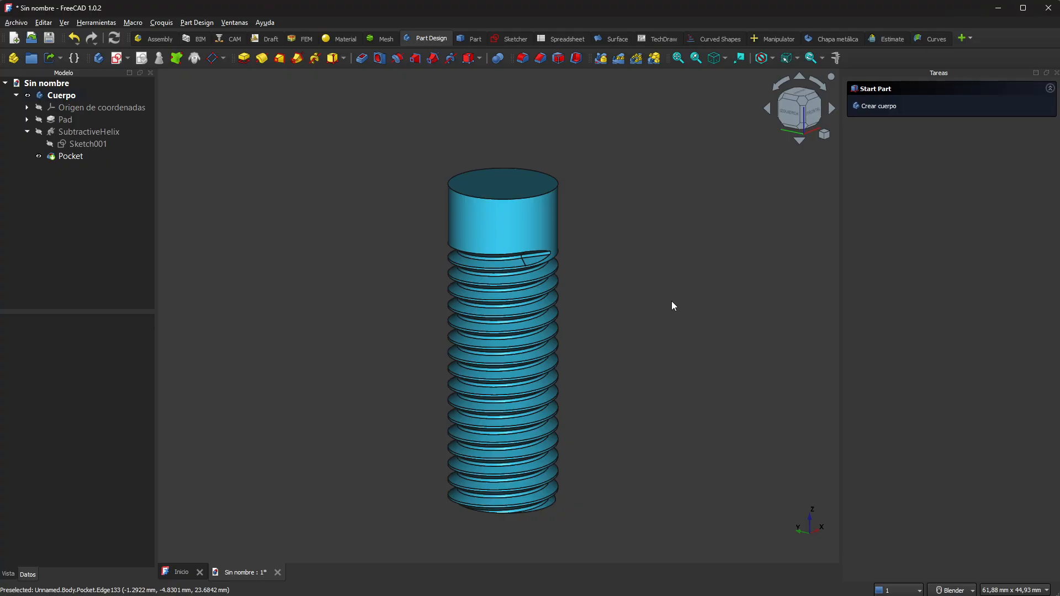
{"action": "middle_click_drag", "start_coordinate": [666, 306], "coordinate": [404, 449]}
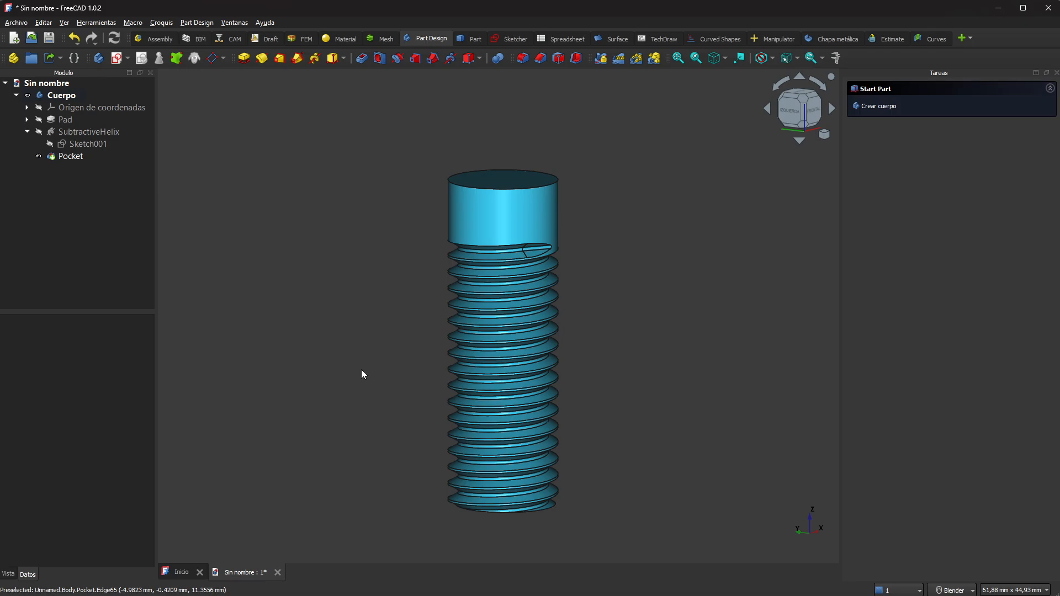
{"action": "middle_click_drag", "start_coordinate": [360, 412], "coordinate": [356, 403]}
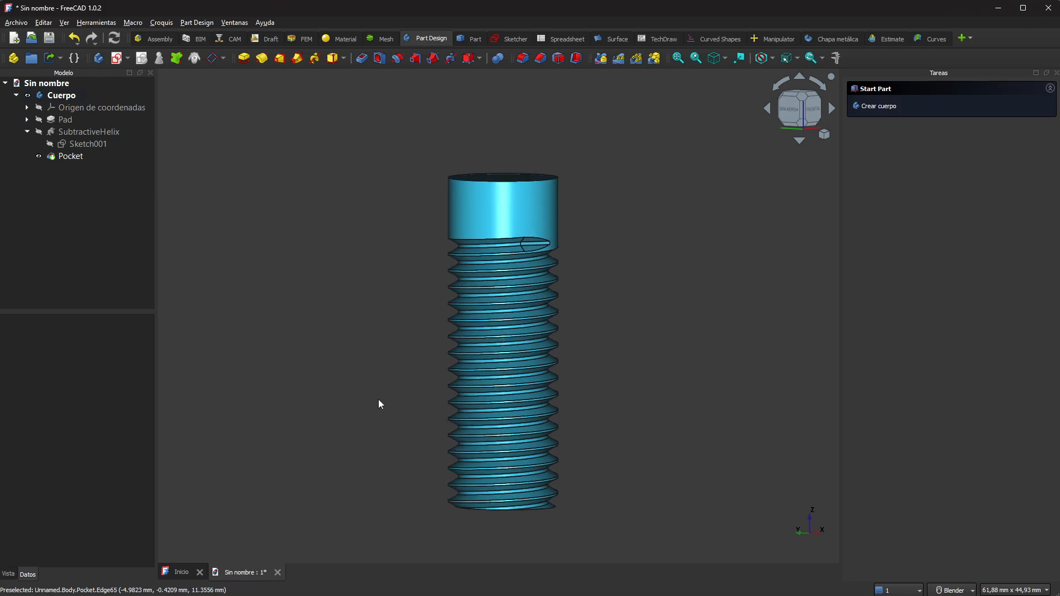
{"action": "left_click", "coordinate": [811, 111]}
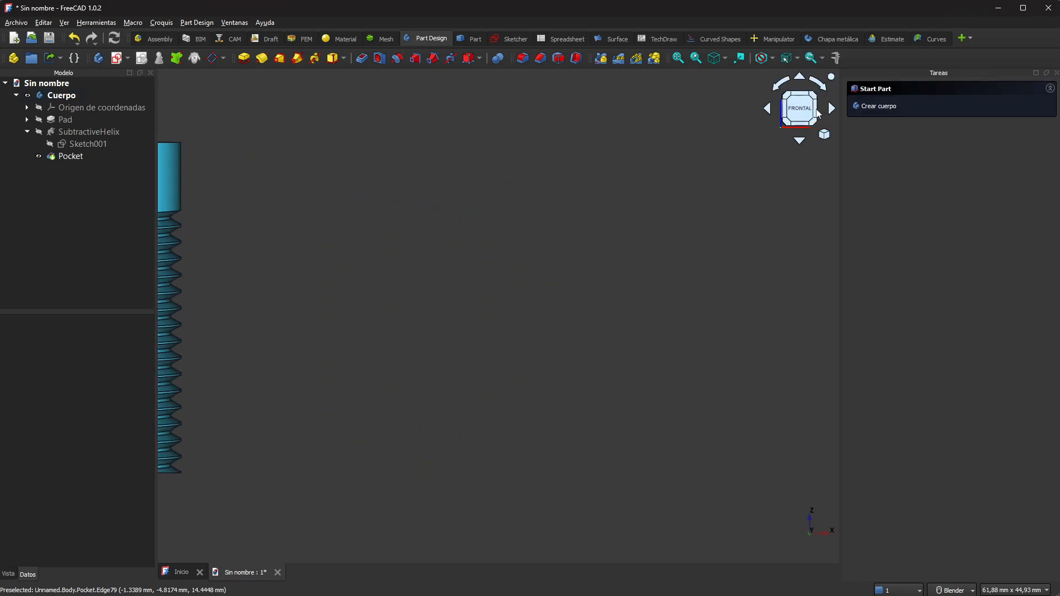
{"action": "scroll", "coordinate": [569, 297], "scroll_direction": "down", "scroll_amount": 3}
{"action": "scroll", "coordinate": [286, 346], "scroll_direction": "up", "scroll_amount": 4}
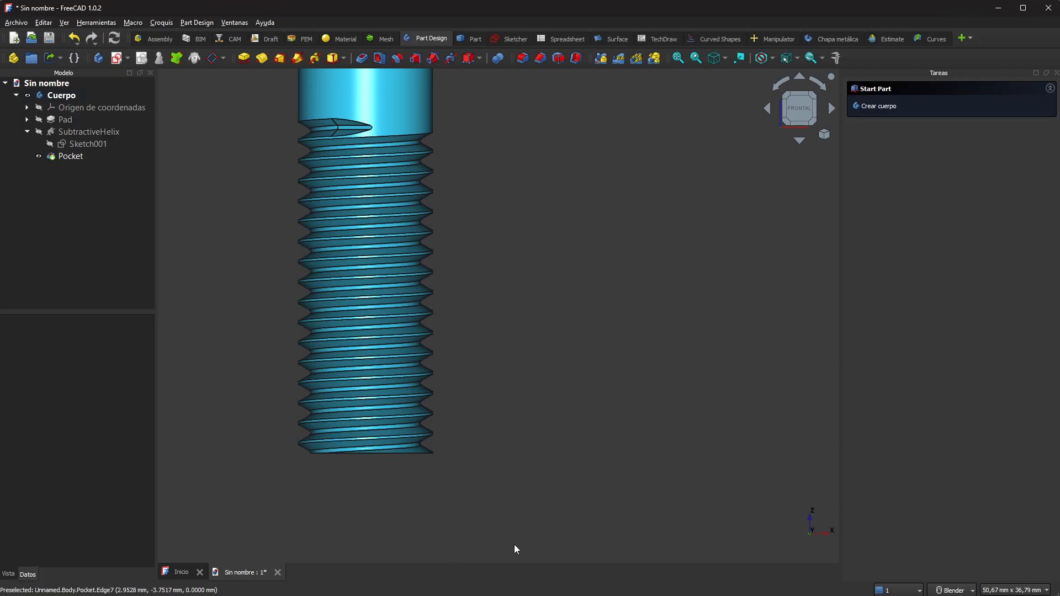
Switch to Copilot and ask "para este tornillo de metrica 10 que estamos trabajando que angulo y distancia de entrada tendría que poner?"
{"action": "key", "text": "alt+Tab"}
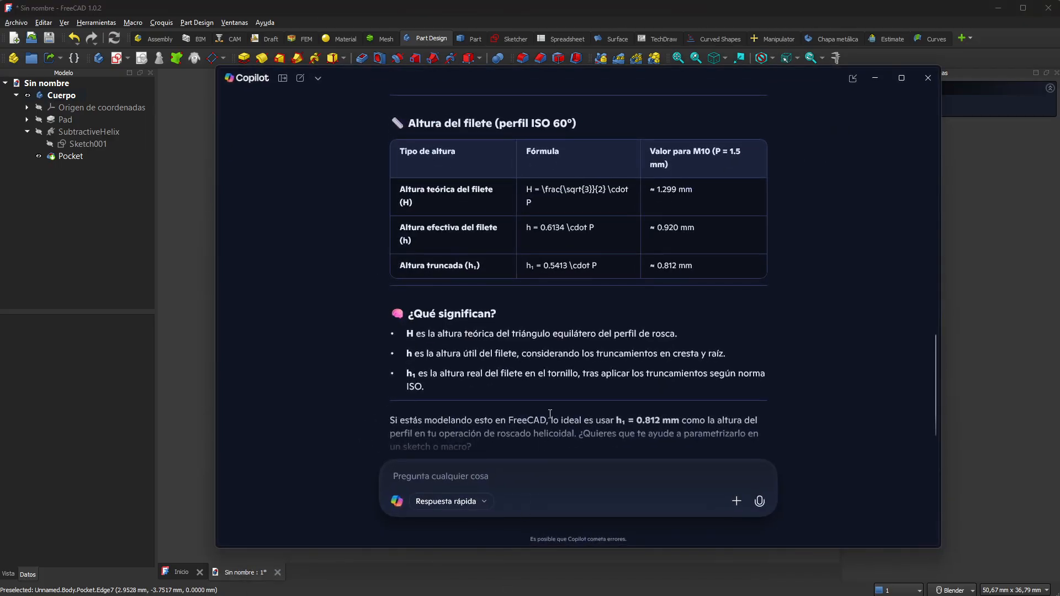
{"action": "scroll", "coordinate": [550, 375], "scroll_direction": "down", "scroll_amount": 1}
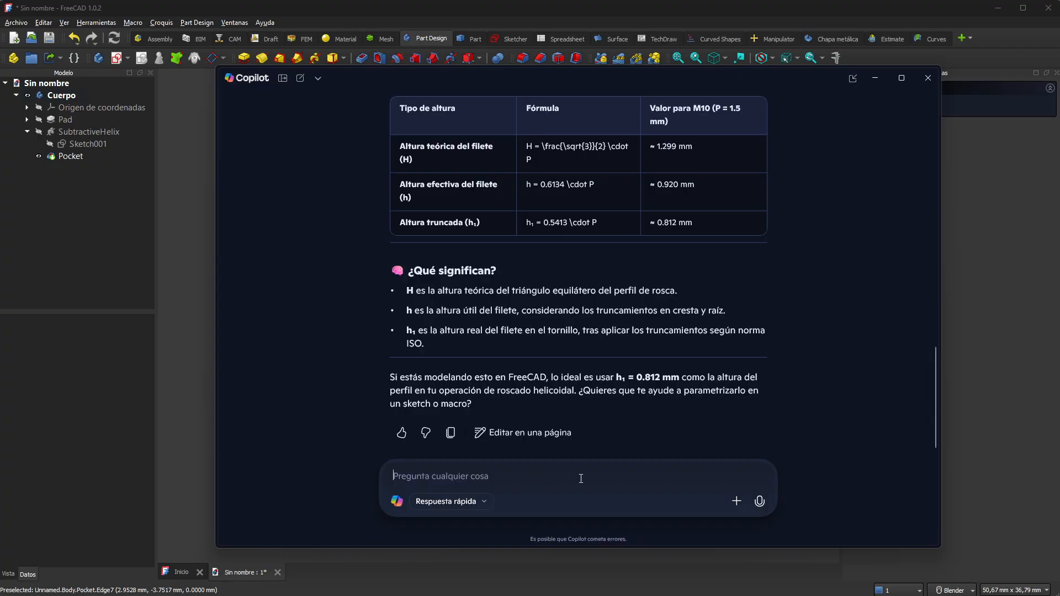
{"action": "type", "text": "para este t"}
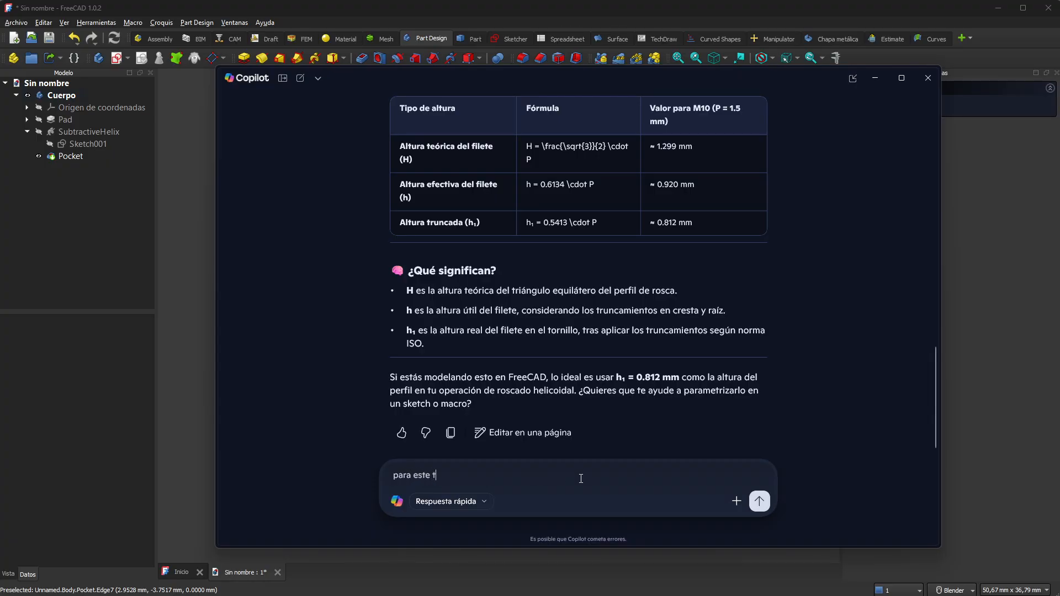
{"action": "type", "text": "ornillo de metrica 10"}
{"action": "scroll", "coordinate": [555, 302], "scroll_direction": "up", "scroll_amount": 15}
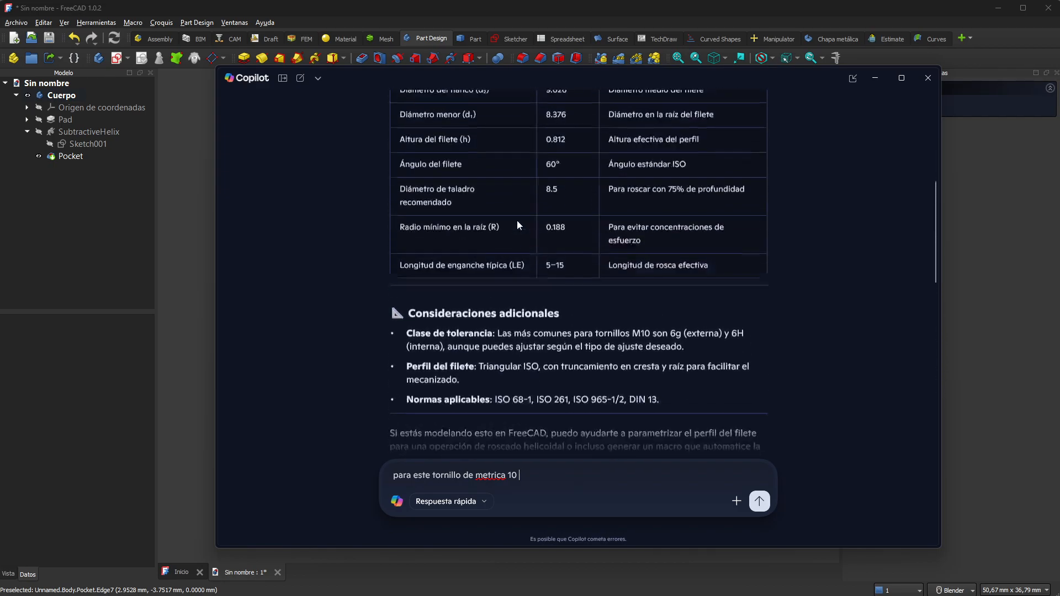
{"action": "scroll", "coordinate": [515, 219], "scroll_direction": "up", "scroll_amount": 2}
{"action": "scroll", "coordinate": [515, 220], "scroll_direction": "down", "scroll_amount": 15}
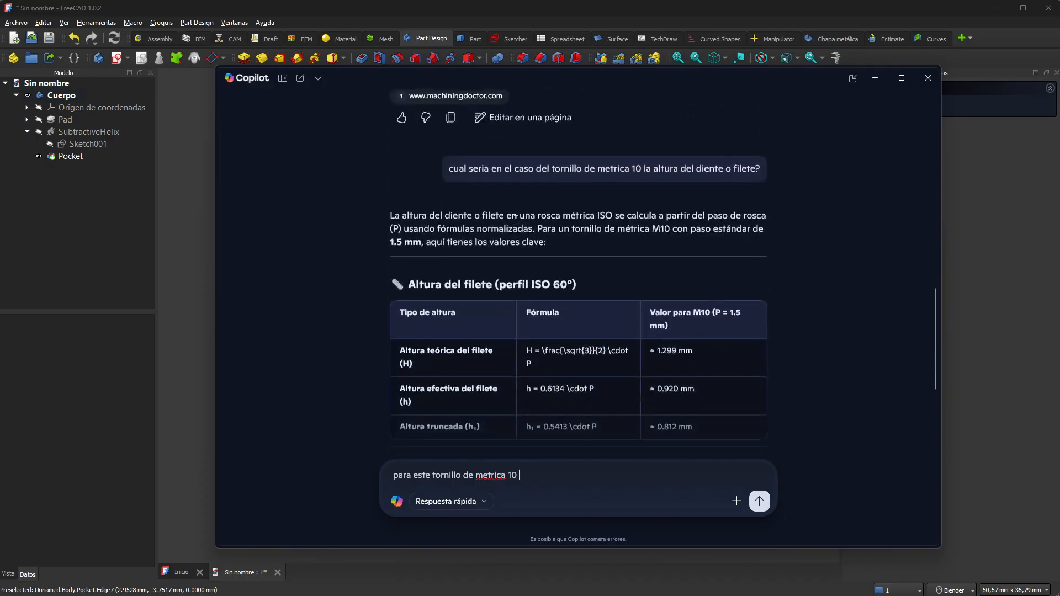
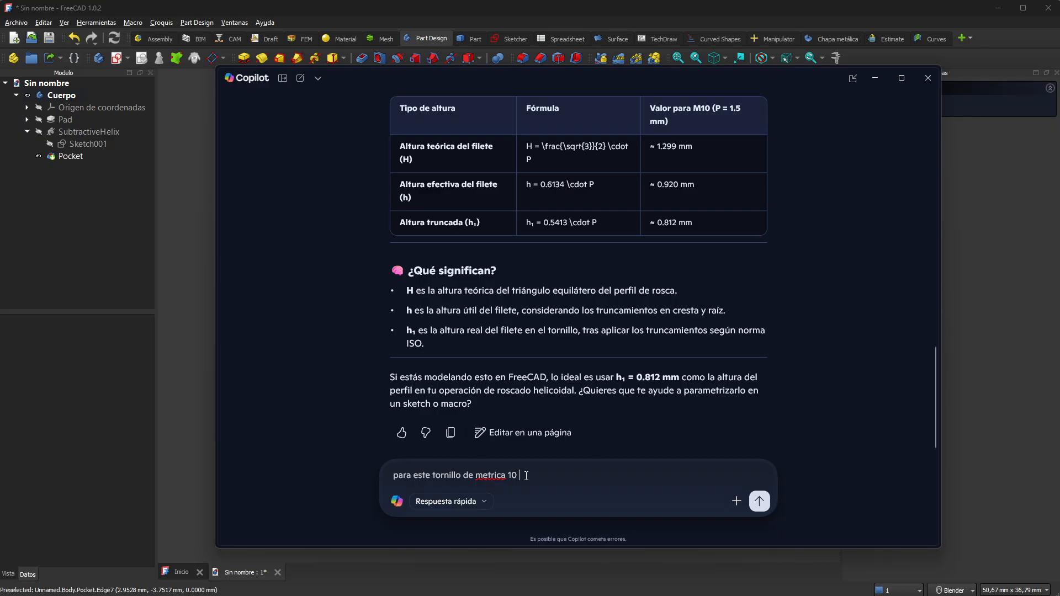
{"action": "type", "text": "que estamos trabaa"}
{"action": "key", "text": "BackSpace"}
{"action": "type", "text": "jando que angulo y"}
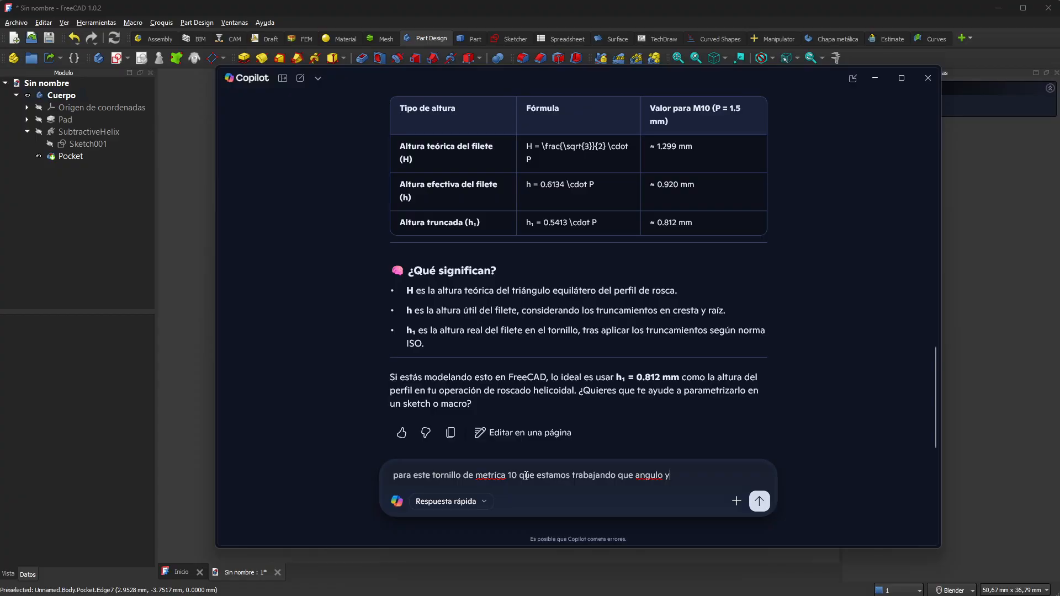
{"action": "type", "text": " distancia de entrada tendría "}
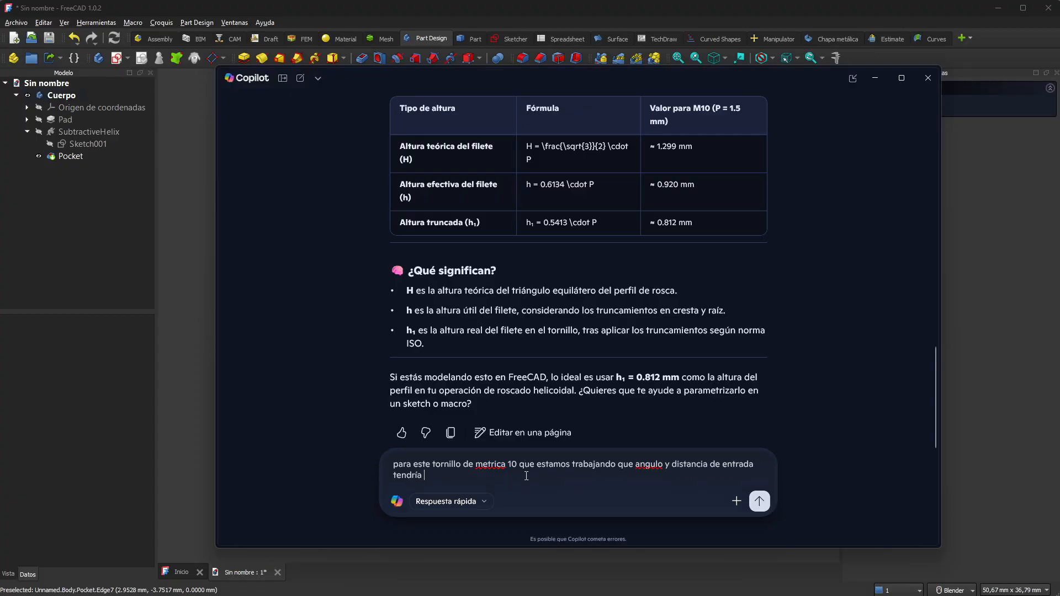
{"action": "type", "text": "que poner?"}
{"action": "key", "text": "Return"}
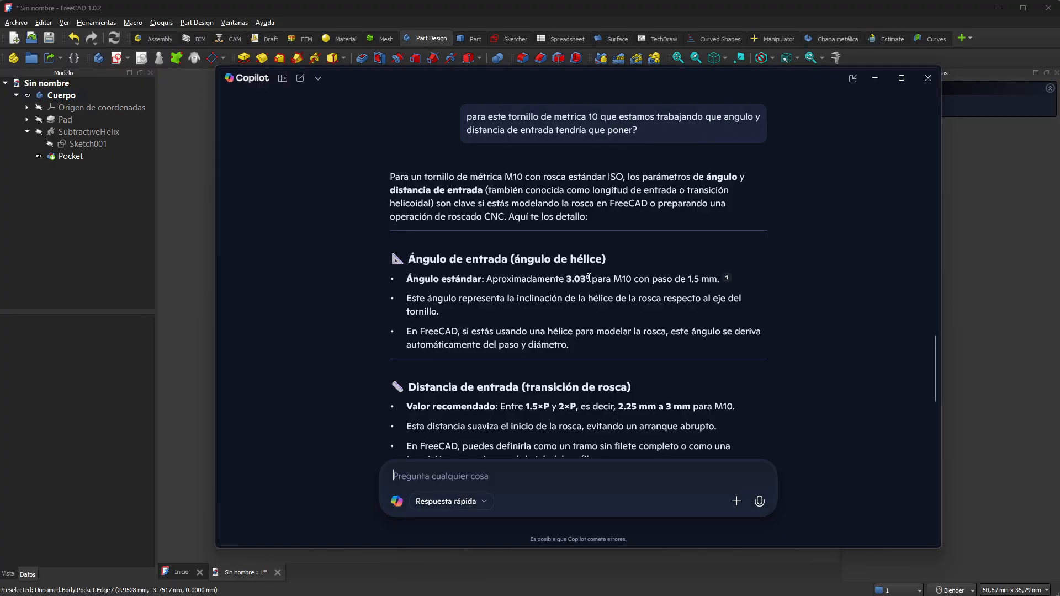
Read the answer's sections on the entry angle, the entry distance and the suggested FreeCAD modelling
{"action": "left_click_drag", "start_coordinate": [594, 280], "coordinate": [568, 285]}
{"action": "scroll", "coordinate": [627, 322], "scroll_direction": "down", "scroll_amount": 4}
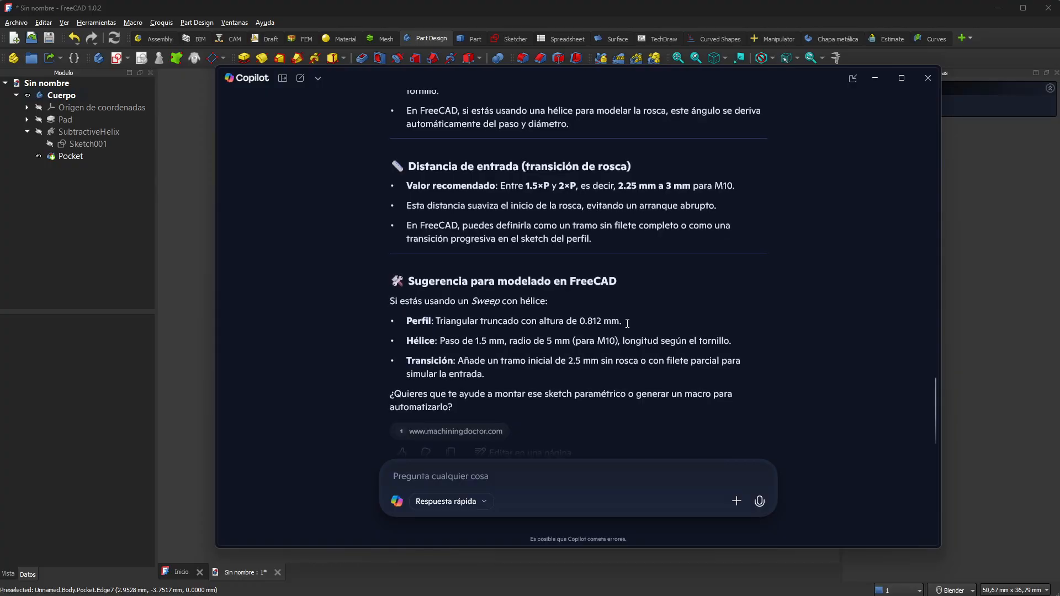
{"action": "scroll", "coordinate": [627, 323], "scroll_direction": "down", "scroll_amount": 1}
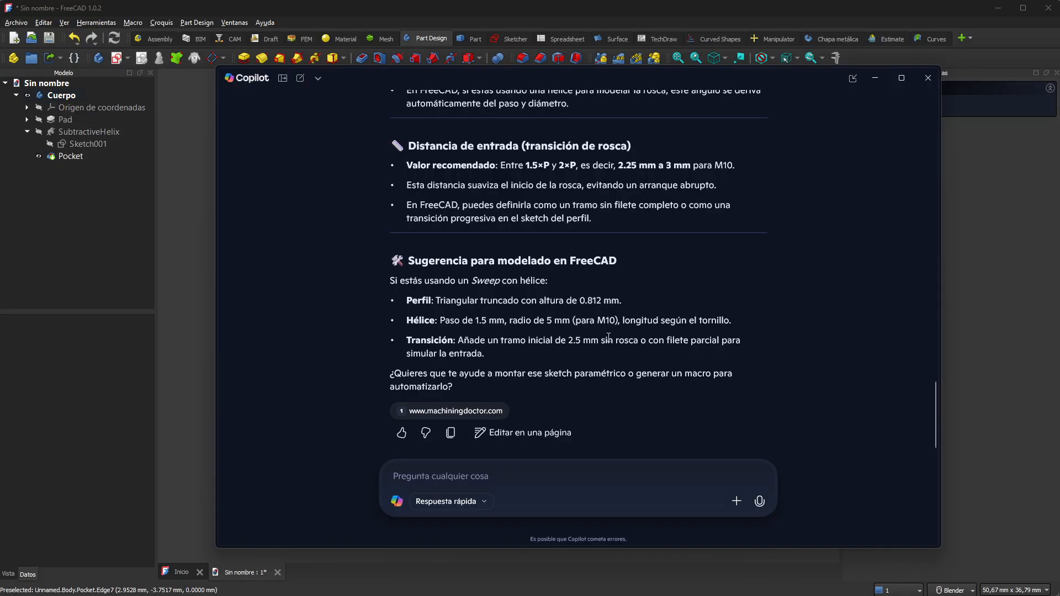
{"action": "scroll", "coordinate": [667, 383], "scroll_direction": "up", "scroll_amount": 3}
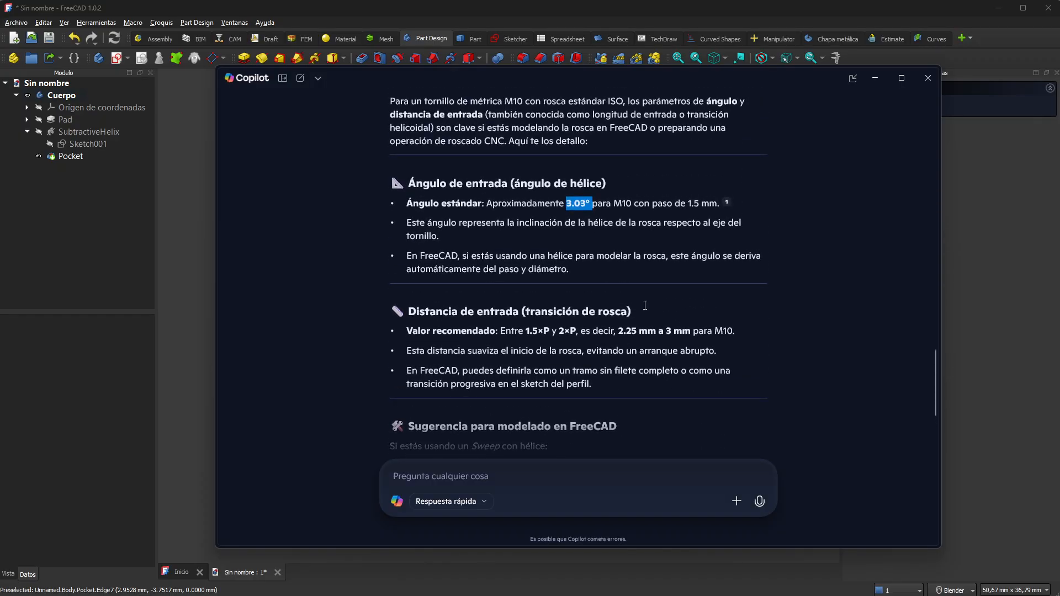
Ask "para el tornillo de metrica 10 quiero añadir un chaflan como entrada para facilitar el roscado, de que angulo y dimensión tiene que ser este chaflan?"
{"action": "left_click", "coordinate": [534, 480]}
{"action": "type", "text": "para e"}
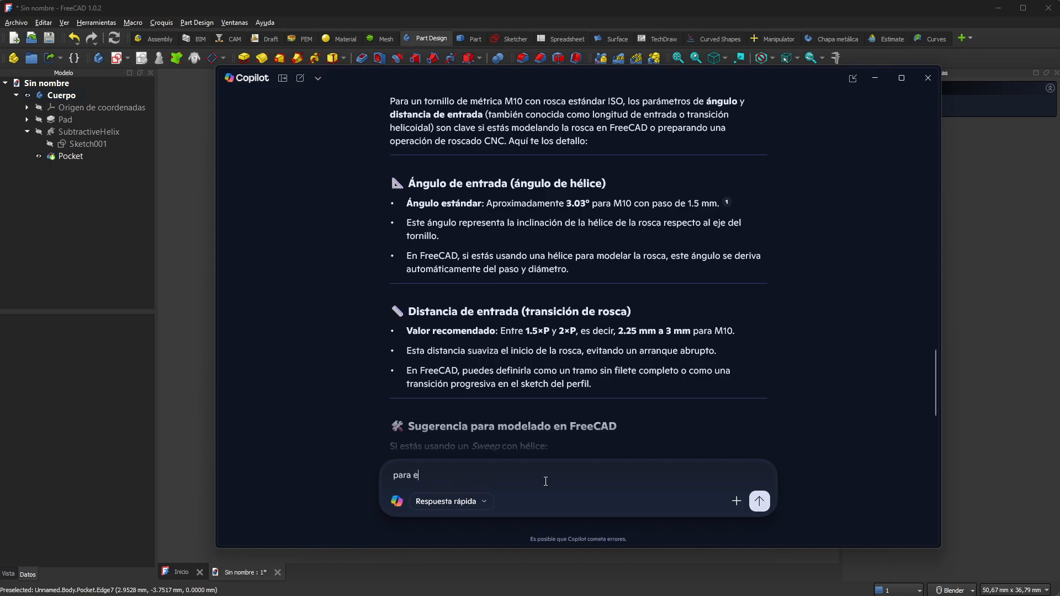
{"action": "type", "text": "l tornillo de metrica 10 quiero a"}
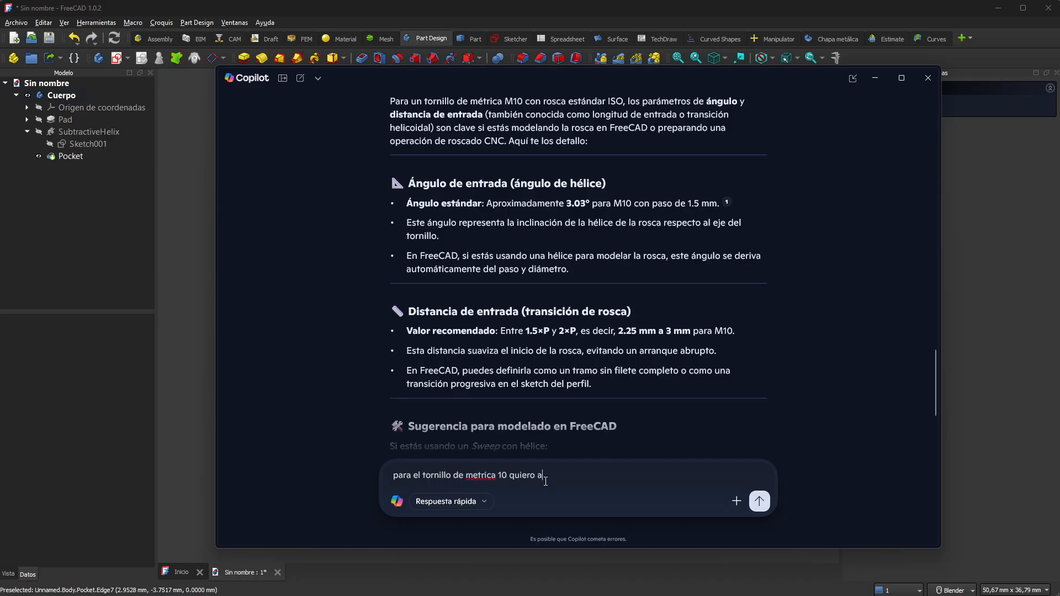
{"action": "type", "text": "ñadir un chaflan como entrada para facilitar e"}
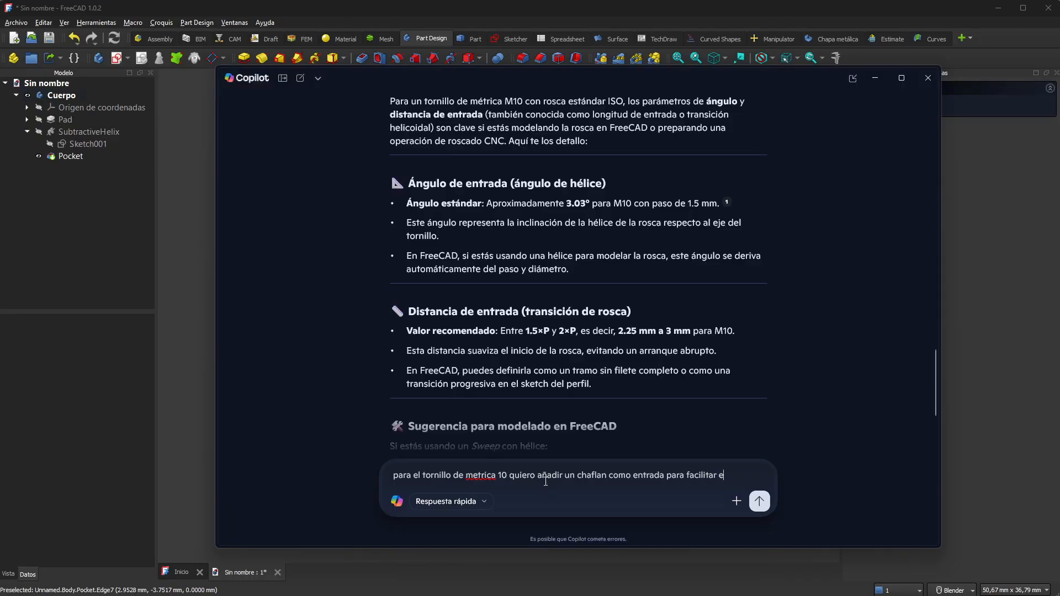
{"action": "type", "text": "l roscado, de q"}
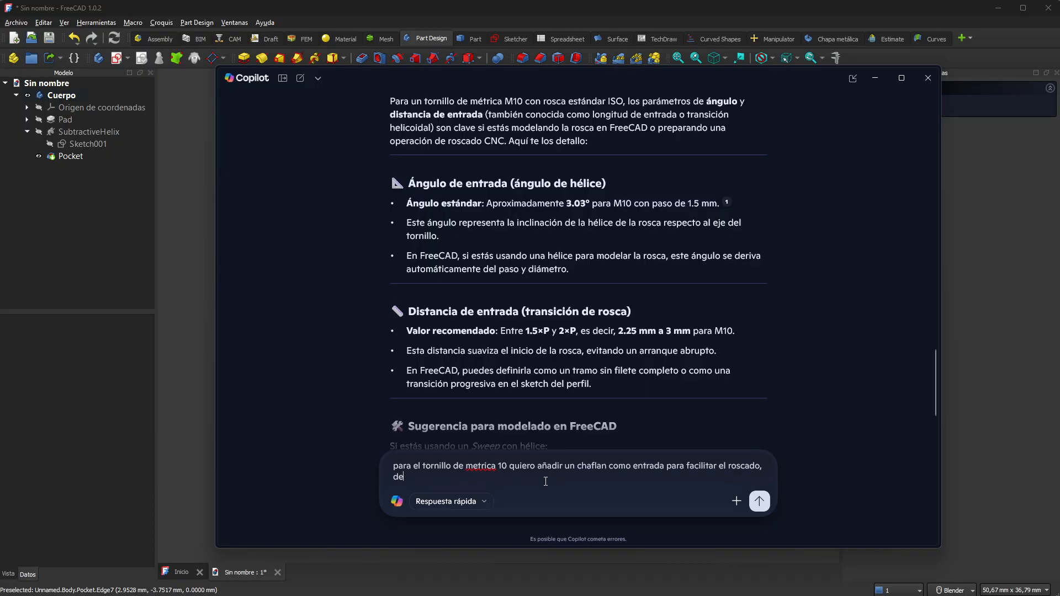
{"action": "type", "text": "ue angulo "}
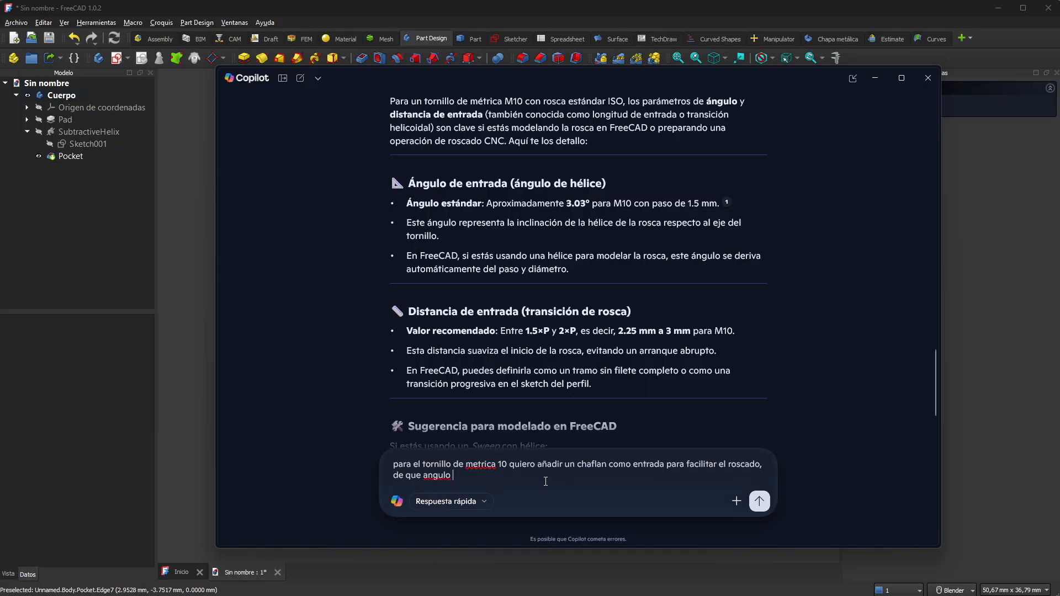
{"action": "type", "text": "y dimensión tiene que ser este chaflan"}
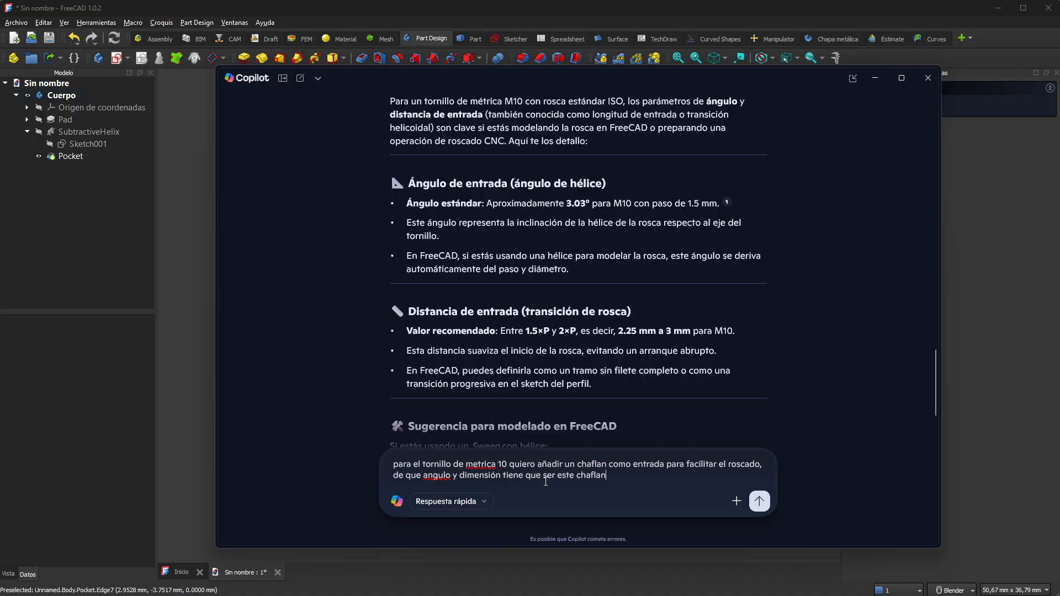
{"action": "type", "text": "?"}
{"action": "key", "text": "Return"}
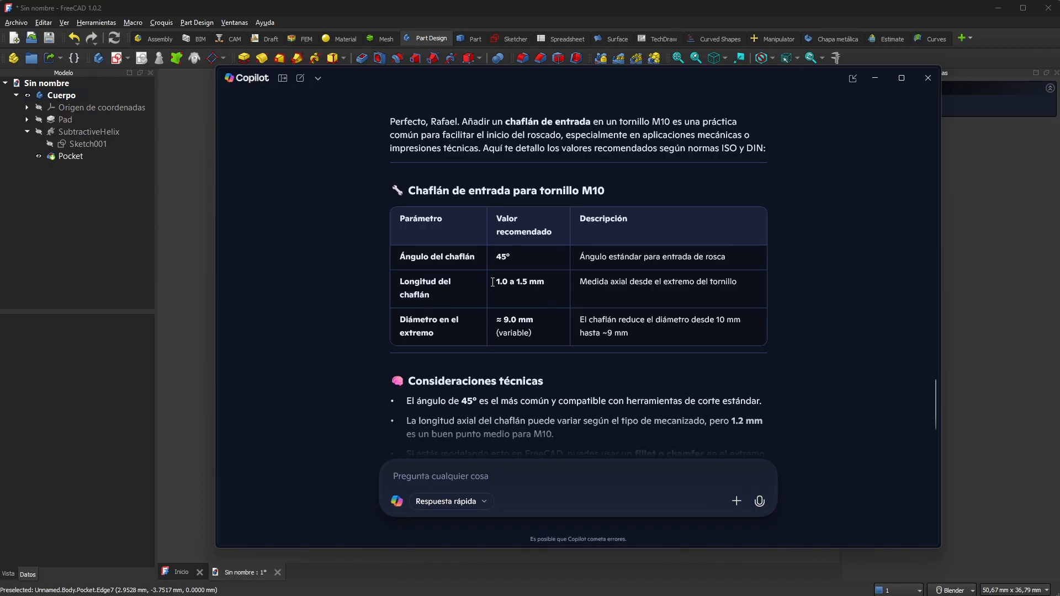
{"action": "left_click_drag", "start_coordinate": [494, 283], "coordinate": [549, 284]}
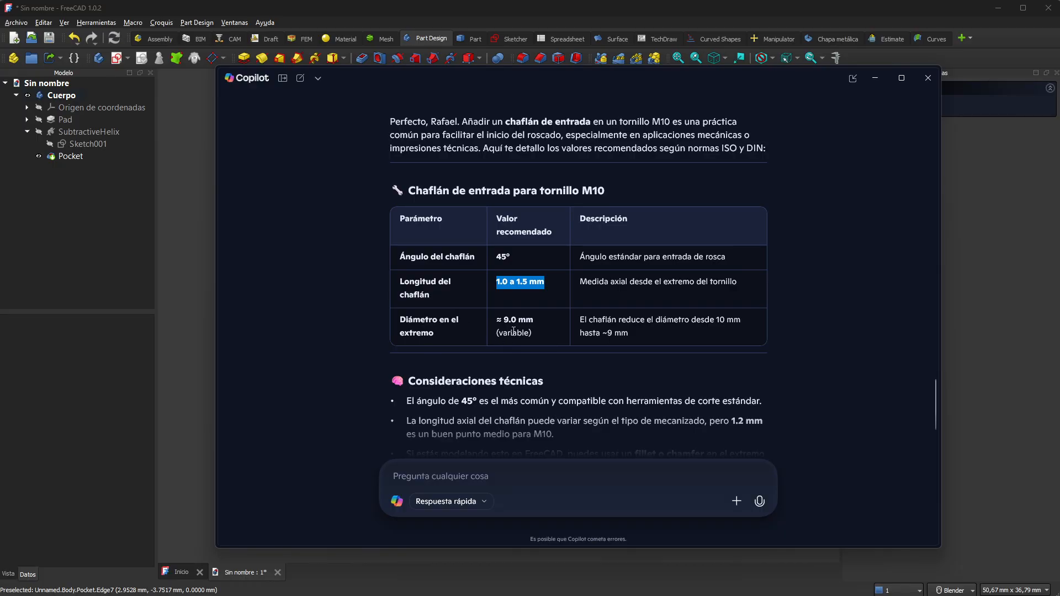
Review Copilot's chamfer recommendations and technical considerations, comparing them with its earlier answer on entry angle and entry distance
{"action": "scroll", "coordinate": [664, 339], "scroll_direction": "down", "scroll_amount": 3}
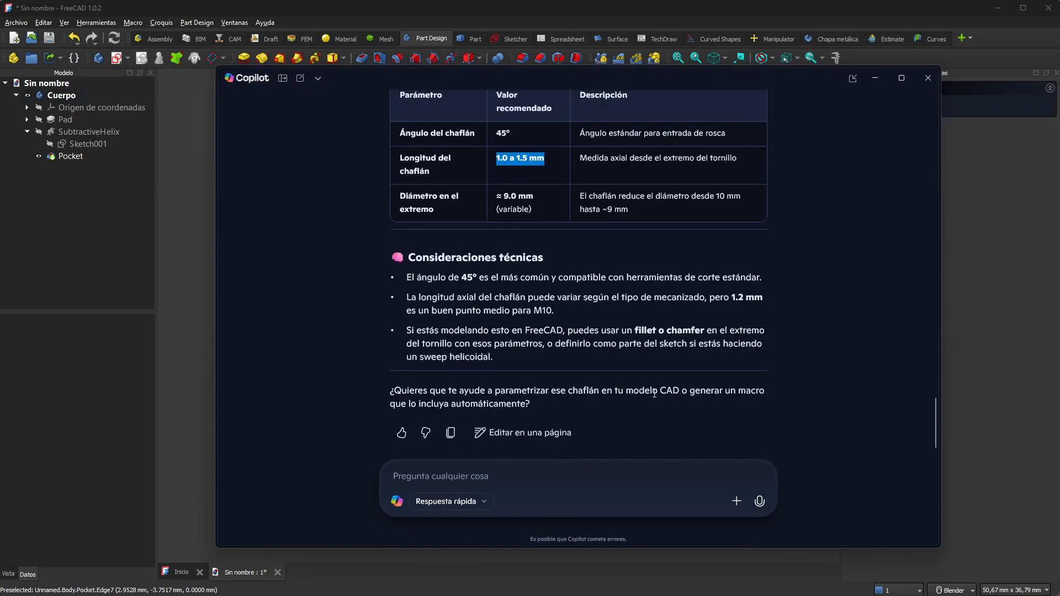
{"action": "scroll", "coordinate": [654, 393], "scroll_direction": "up", "scroll_amount": 6}
{"action": "scroll", "coordinate": [641, 315], "scroll_direction": "up", "scroll_amount": 12}
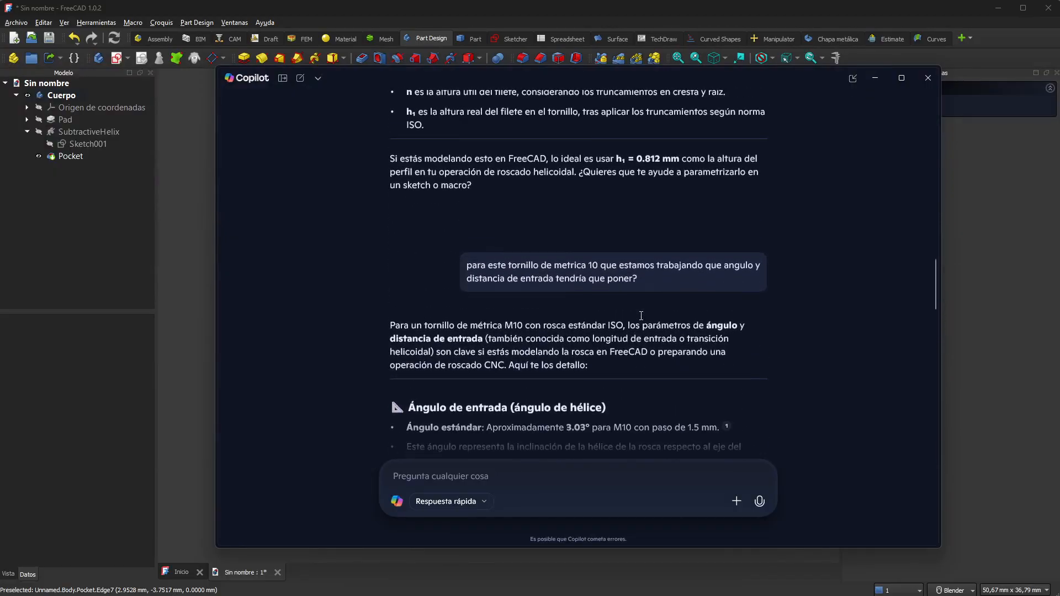
{"action": "scroll", "coordinate": [641, 315], "scroll_direction": "up", "scroll_amount": 2}
{"action": "scroll", "coordinate": [529, 283], "scroll_direction": "down", "scroll_amount": 5}
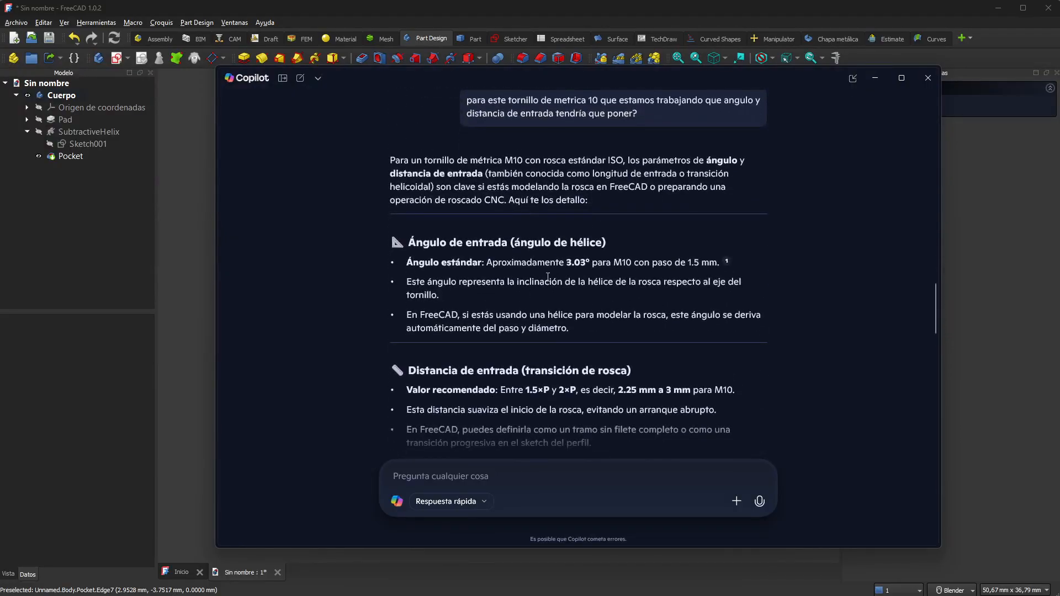
{"action": "left_click_drag", "start_coordinate": [593, 263], "coordinate": [562, 263]}
{"action": "scroll", "coordinate": [562, 363], "scroll_direction": "down", "scroll_amount": 10}
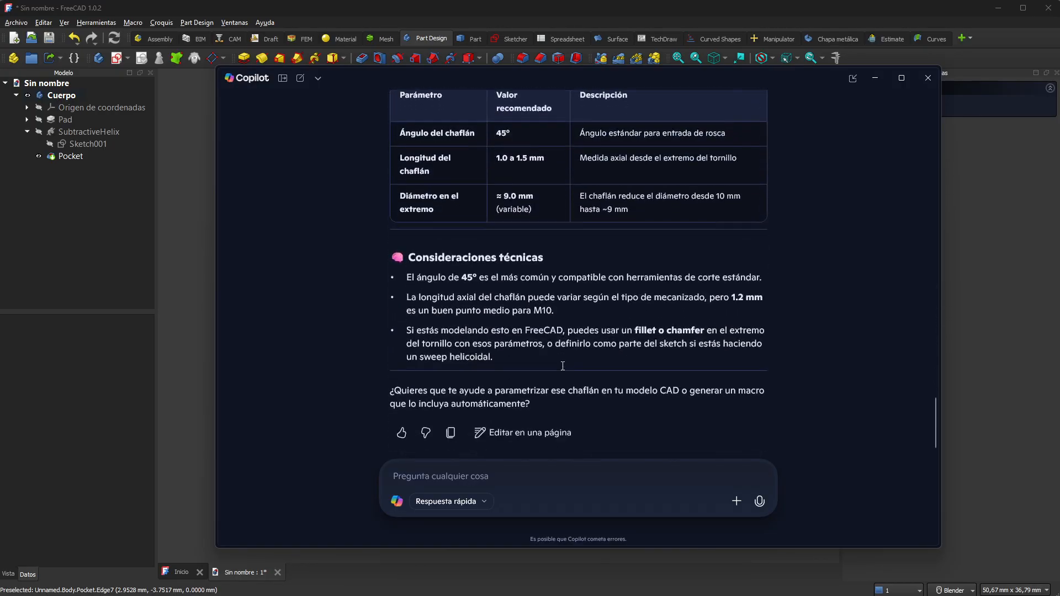
{"action": "scroll", "coordinate": [519, 221], "scroll_direction": "up", "scroll_amount": 1}
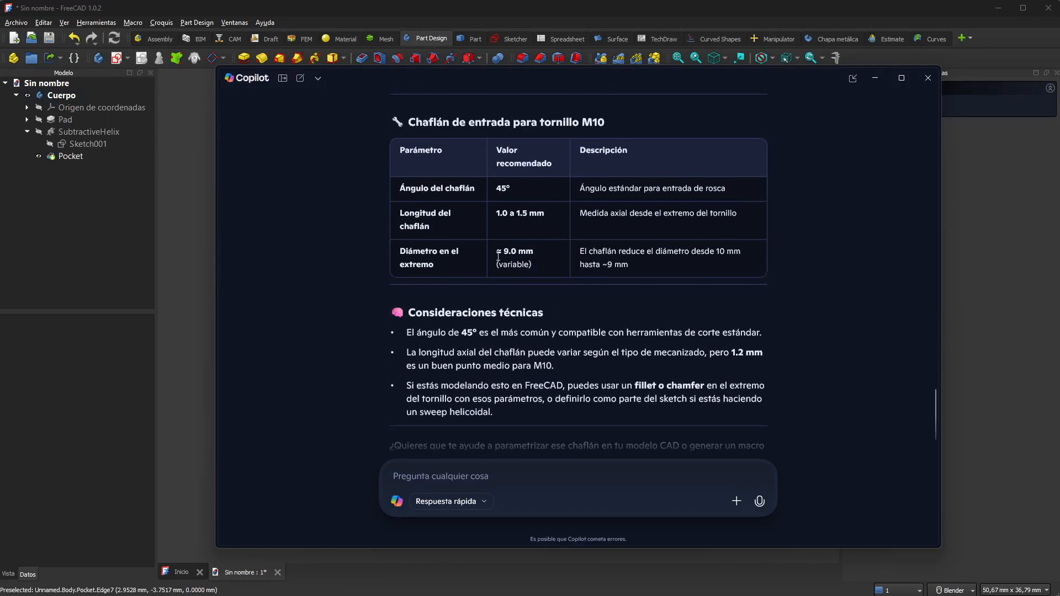
Switch back to FreeCAD and turn on skipping recomputes for the document
{"action": "left_click", "coordinate": [307, 14]}
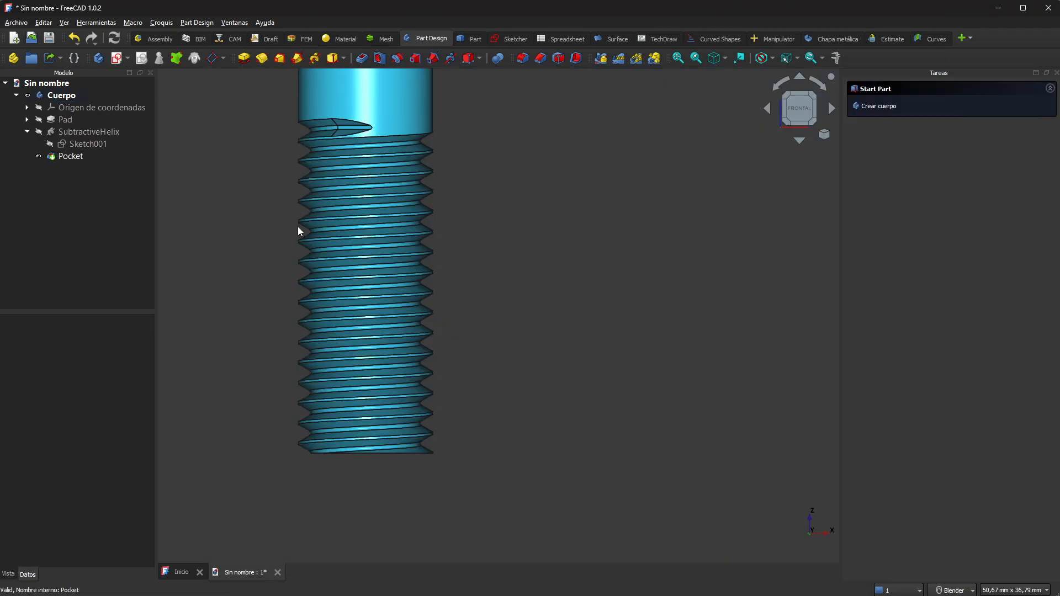
{"action": "scroll", "coordinate": [504, 418], "scroll_direction": "down", "scroll_amount": 2}
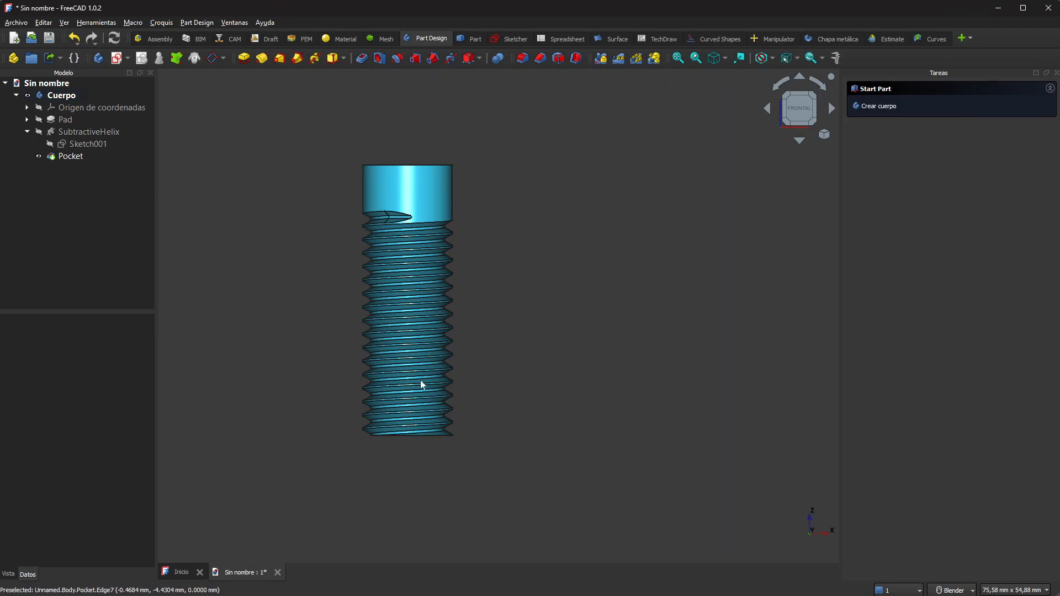
{"action": "left_click", "coordinate": [50, 84]}
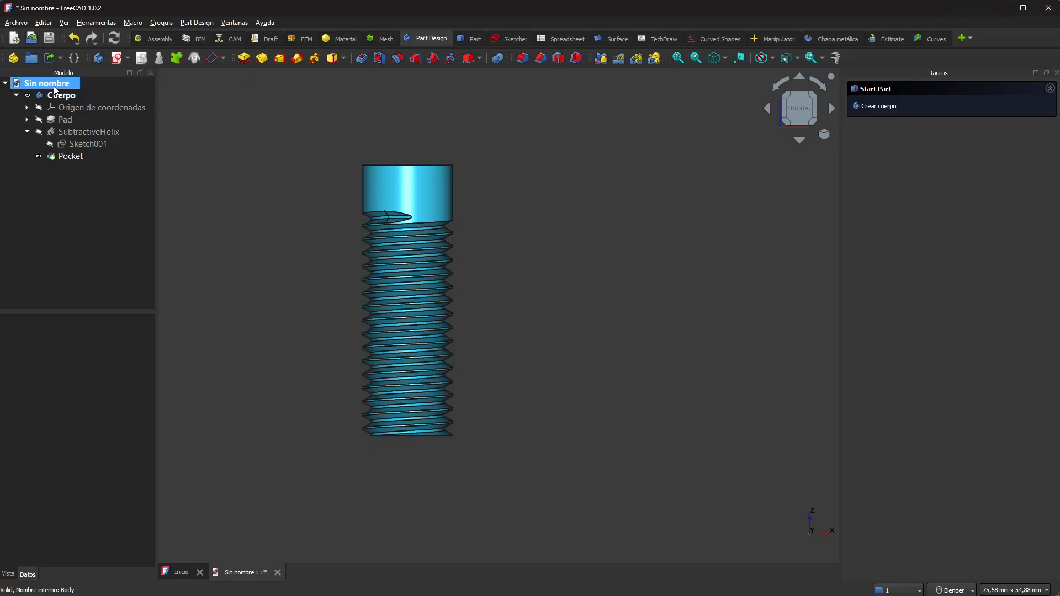
{"action": "right_click", "coordinate": [54, 89]}
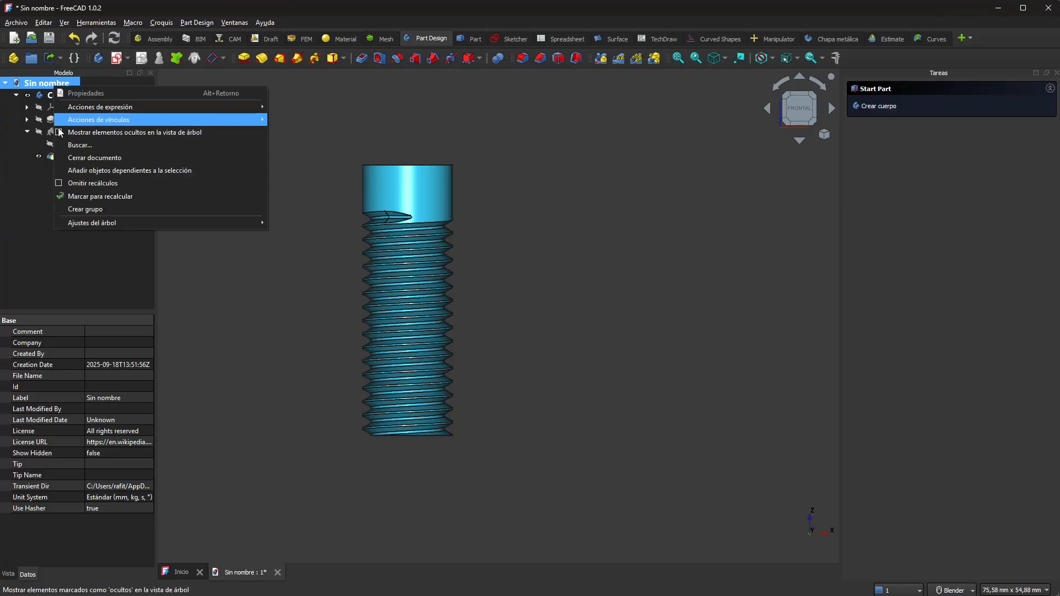
{"action": "left_click", "coordinate": [60, 184]}
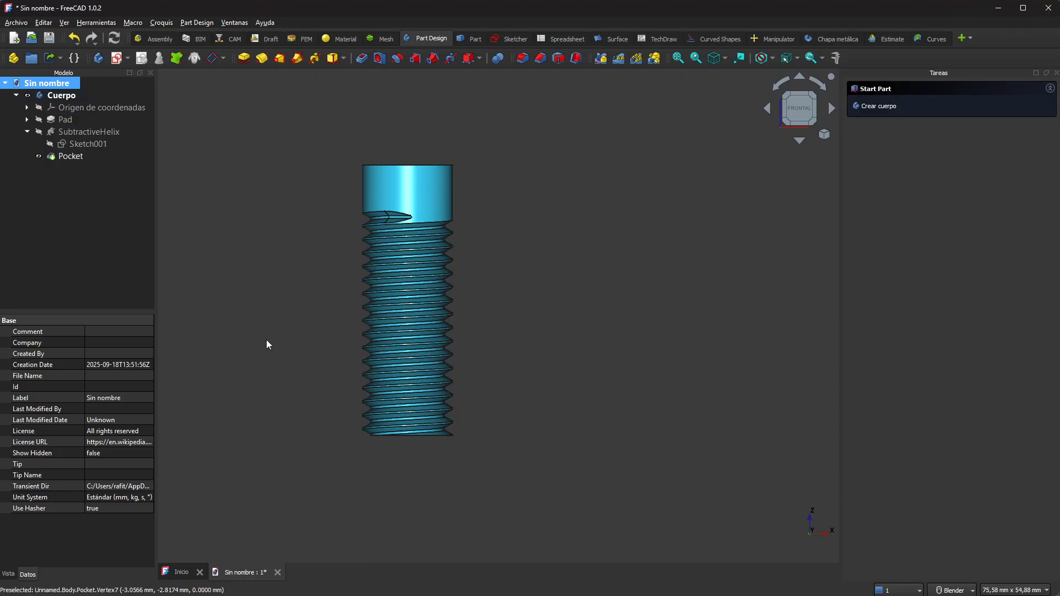
{"action": "scroll", "coordinate": [300, 270], "scroll_direction": "up", "scroll_amount": 1}
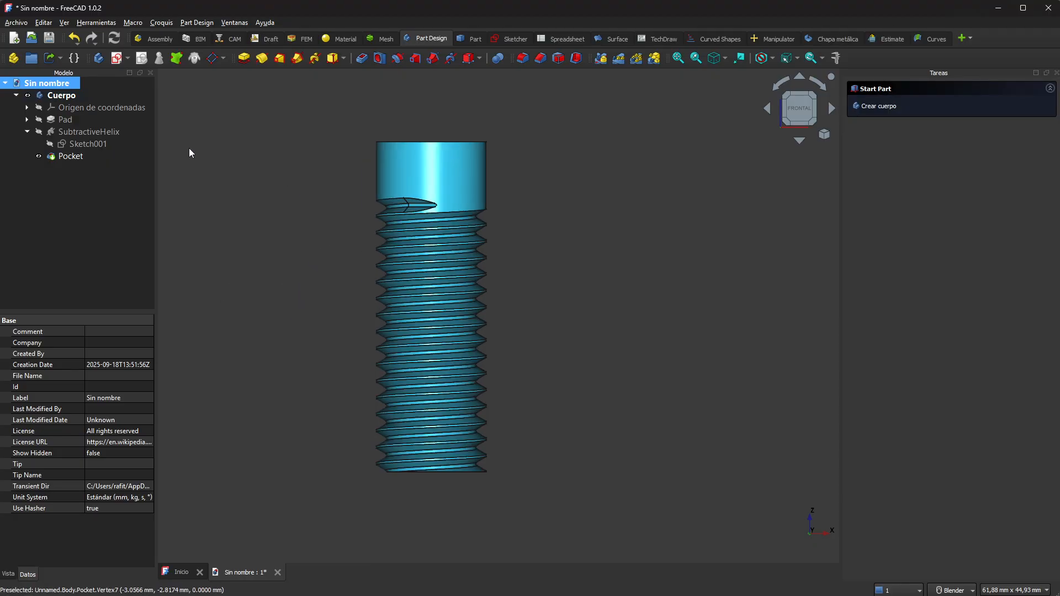
Set the Pad as the body's tip so the plain cylinder can be edited
{"action": "right_click", "coordinate": [65, 124]}
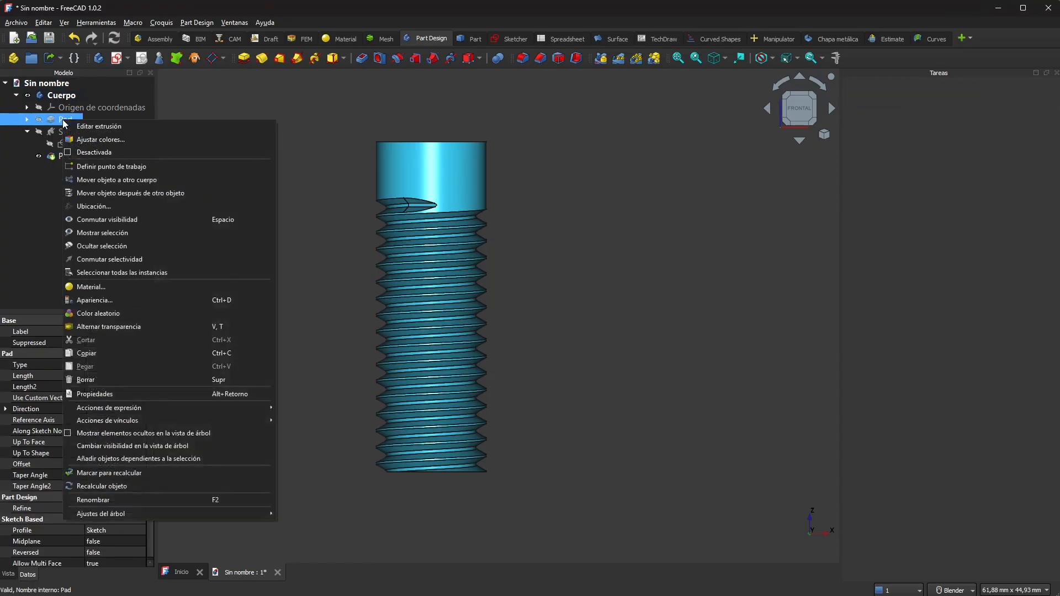
{"action": "left_click", "coordinate": [87, 166]}
{"action": "left_click", "coordinate": [231, 276]}
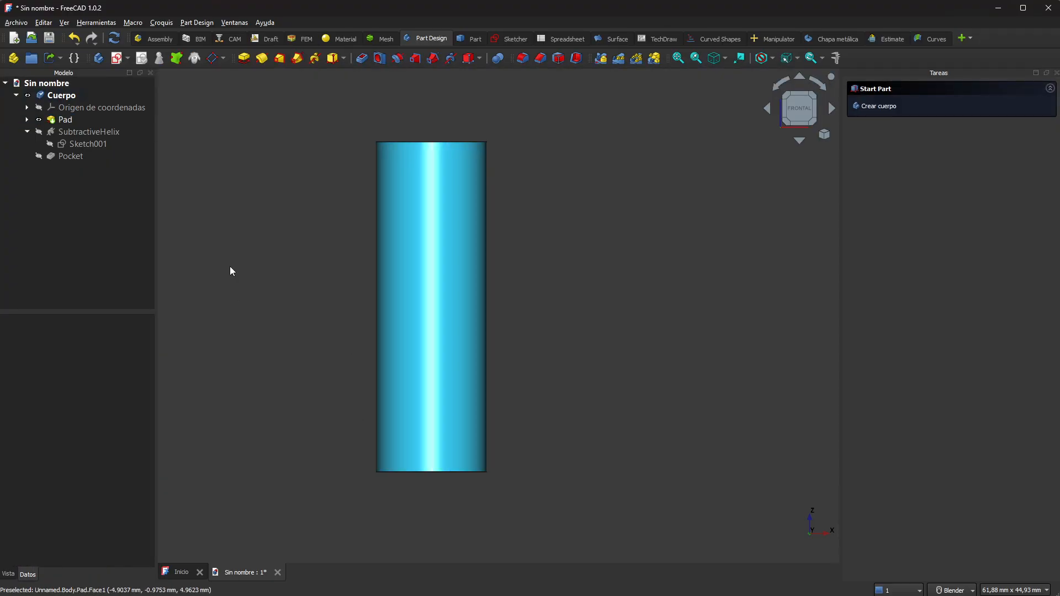
Chamfer the cylinder's lower circular edge using the distance-and-angle type, with a size of 1 mm and an angle of 45°
{"action": "left_click", "coordinate": [541, 57]}
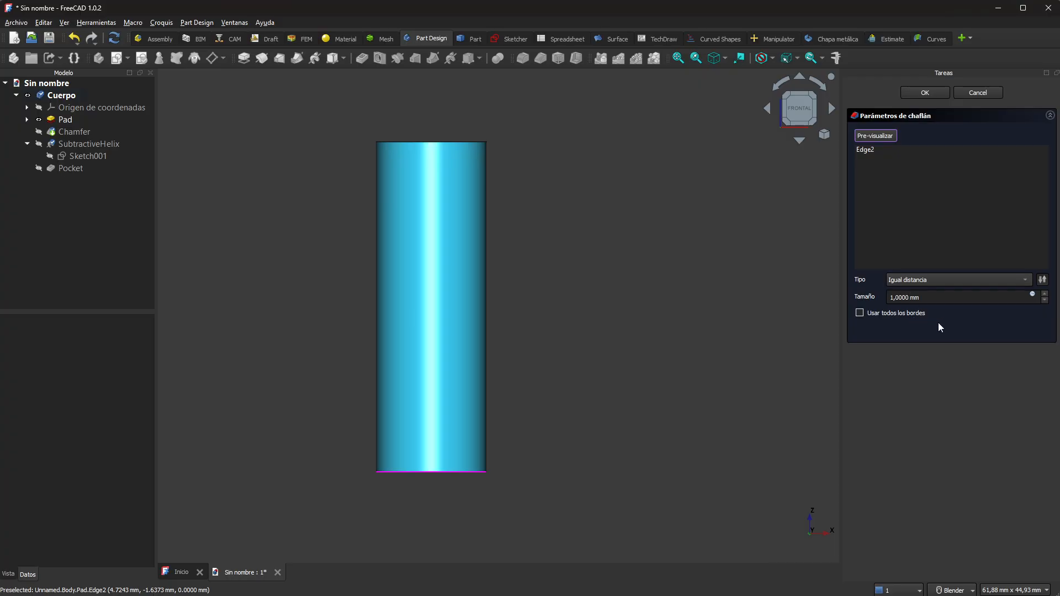
{"action": "left_click", "coordinate": [938, 281]}
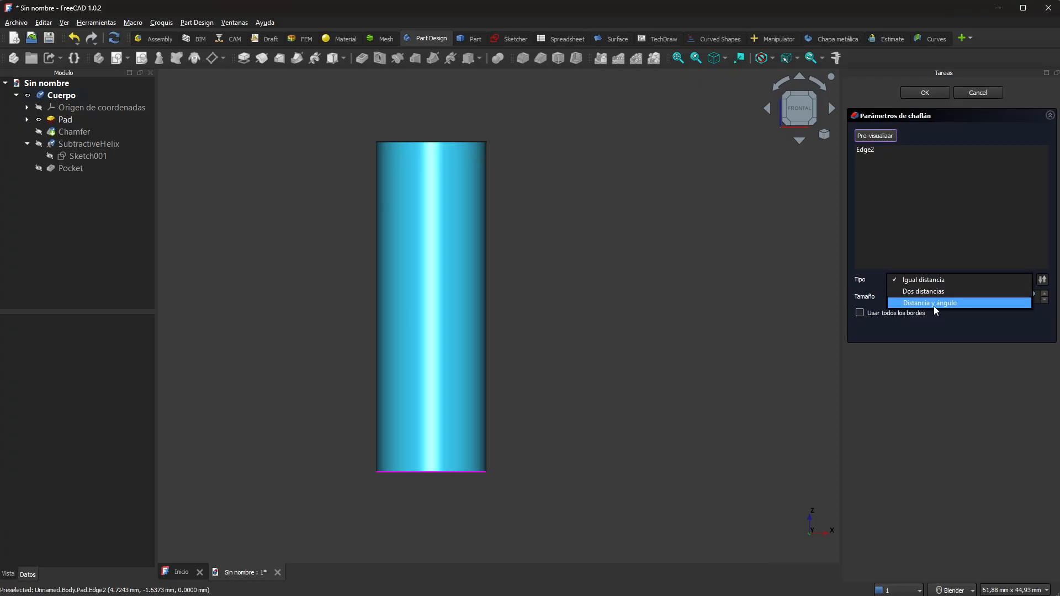
{"action": "left_click", "coordinate": [935, 306]}
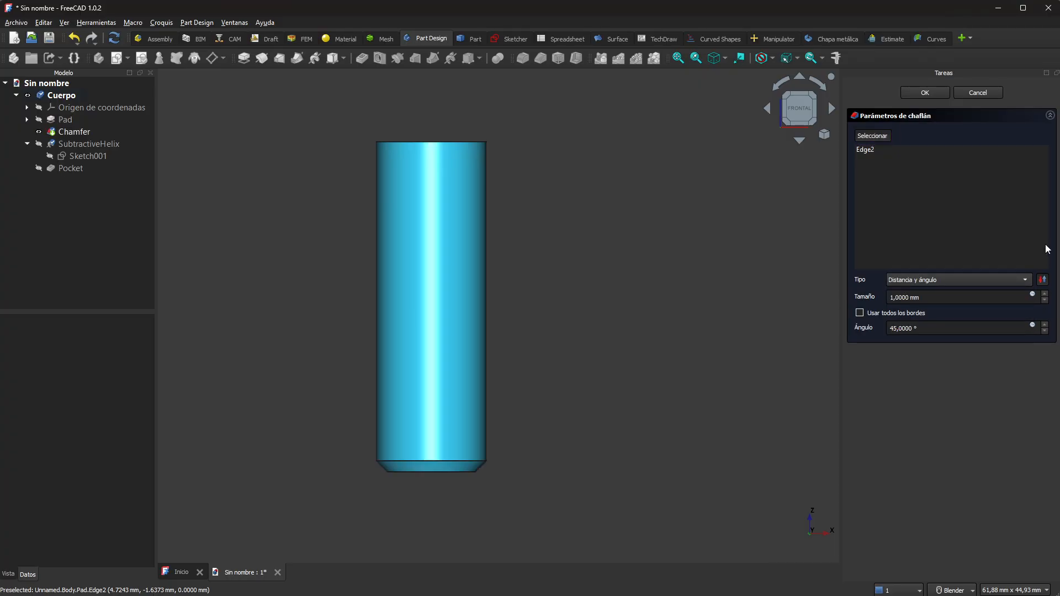
{"action": "left_click", "coordinate": [940, 96]}
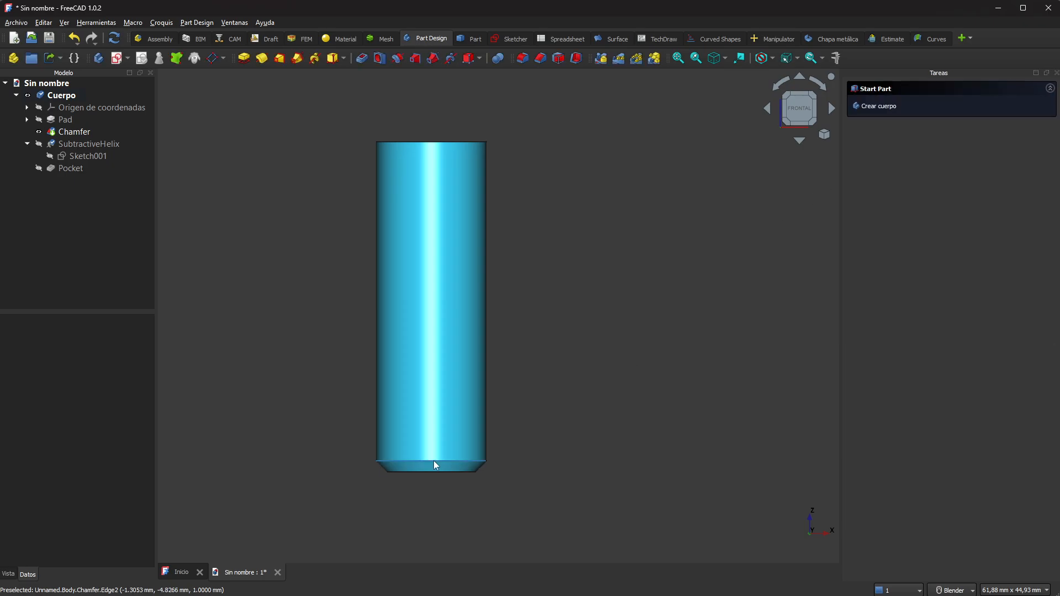
Set the Pocket as the body's tip again and recompute the document to apply the chamfer to the thread
{"action": "left_click", "coordinate": [82, 168]}
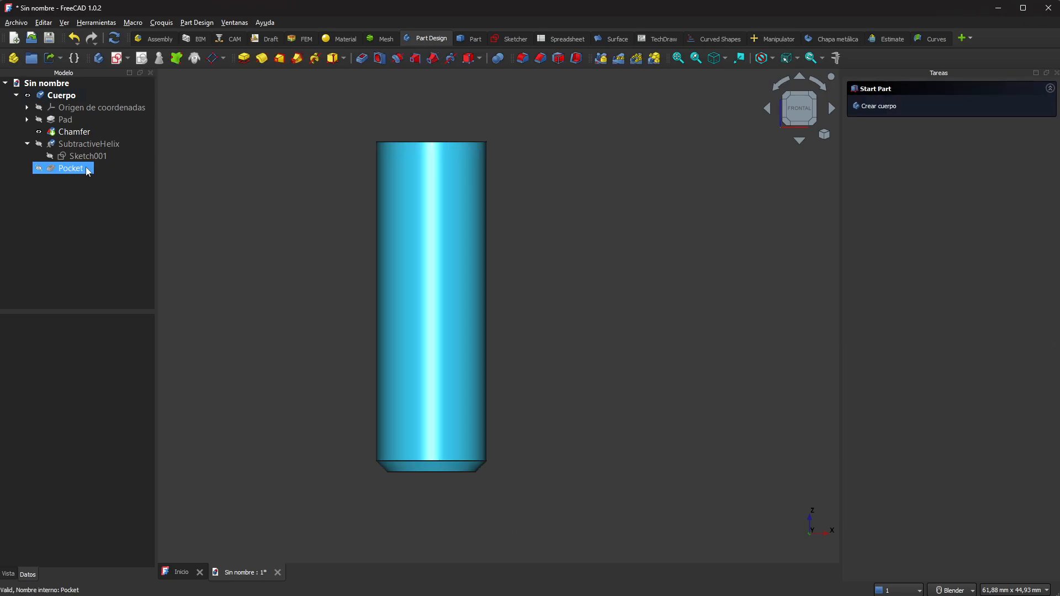
{"action": "right_click", "coordinate": [71, 171]}
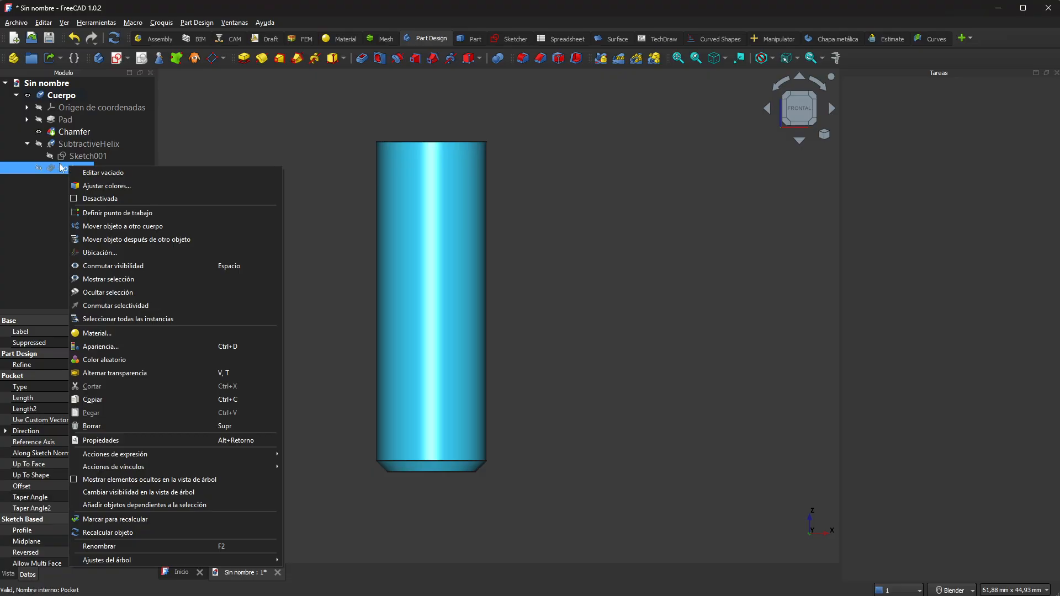
{"action": "left_click", "coordinate": [116, 212]}
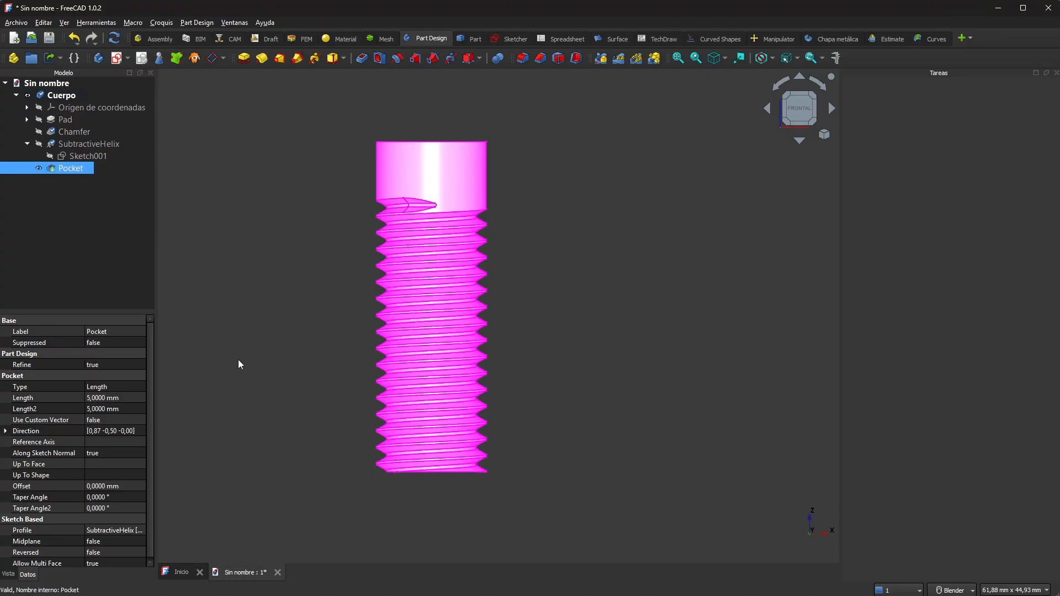
{"action": "left_click", "coordinate": [241, 363]}
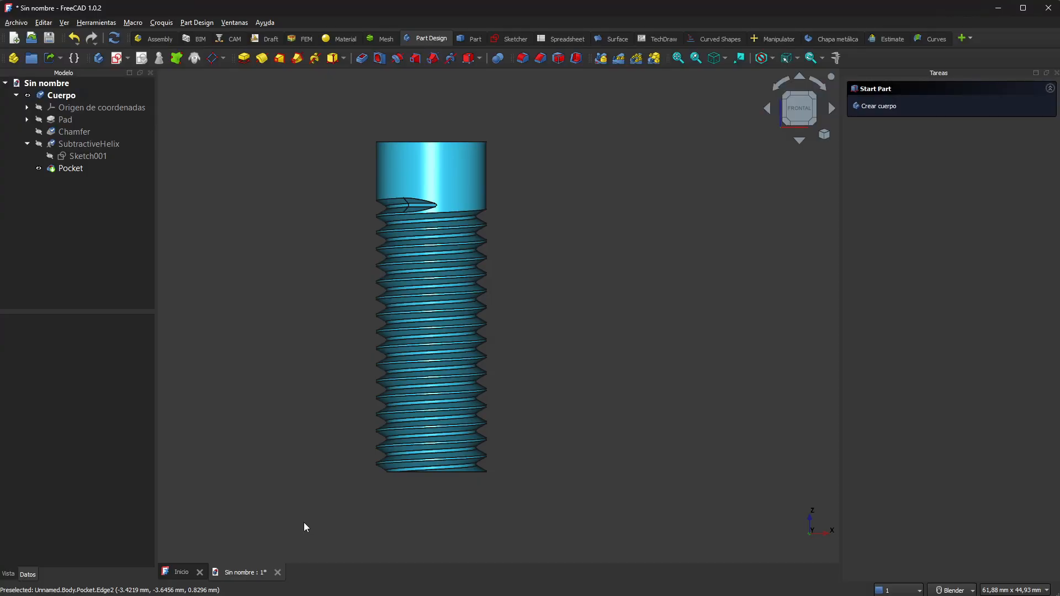
{"action": "left_click", "coordinate": [117, 39]}
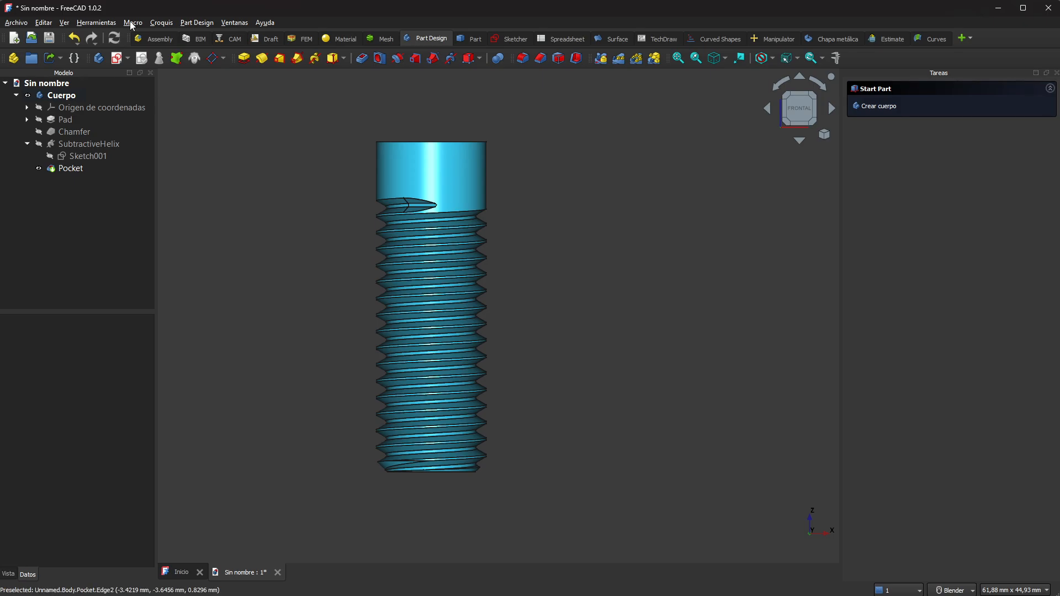
Inspect the chamfered thread entry and the whole screw from below, the side and several other angles
{"action": "scroll", "coordinate": [425, 445], "scroll_direction": "down", "scroll_amount": 2}
{"action": "scroll", "coordinate": [439, 456], "scroll_direction": "up", "scroll_amount": 5}
{"action": "middle_click_drag", "start_coordinate": [346, 511], "coordinate": [624, 487]}
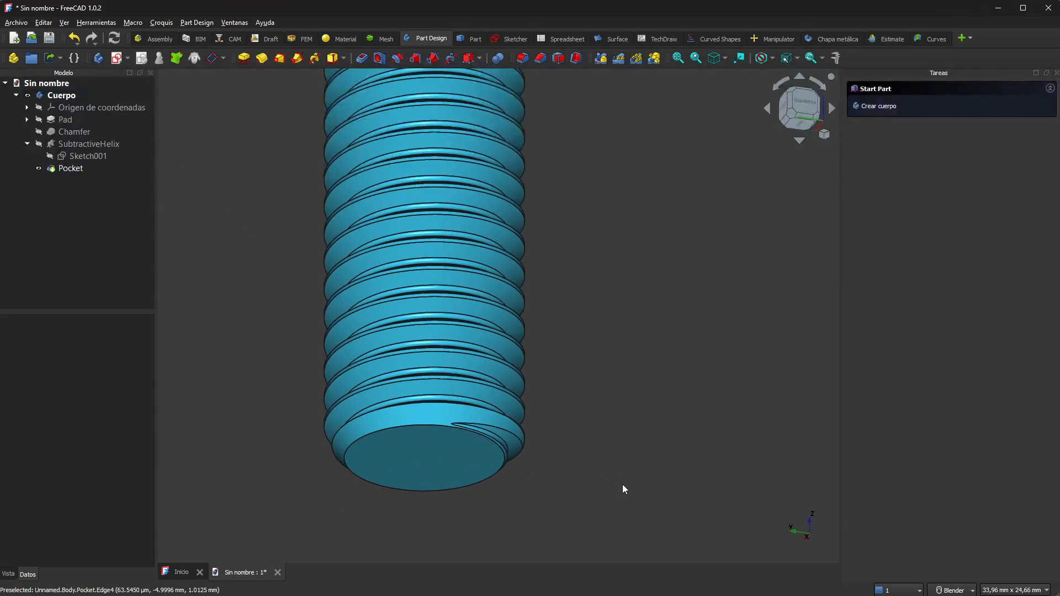
{"action": "middle_click_drag", "start_coordinate": [293, 432], "coordinate": [371, 486]}
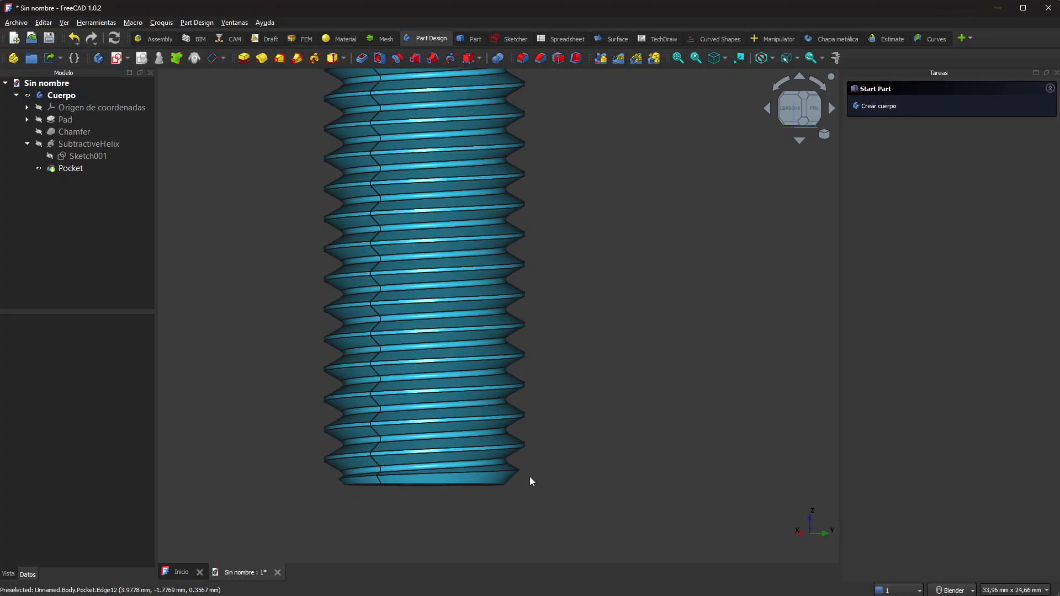
{"action": "scroll", "coordinate": [657, 431], "scroll_direction": "down", "scroll_amount": 4}
{"action": "middle_click_drag", "start_coordinate": [655, 437], "coordinate": [385, 440]}
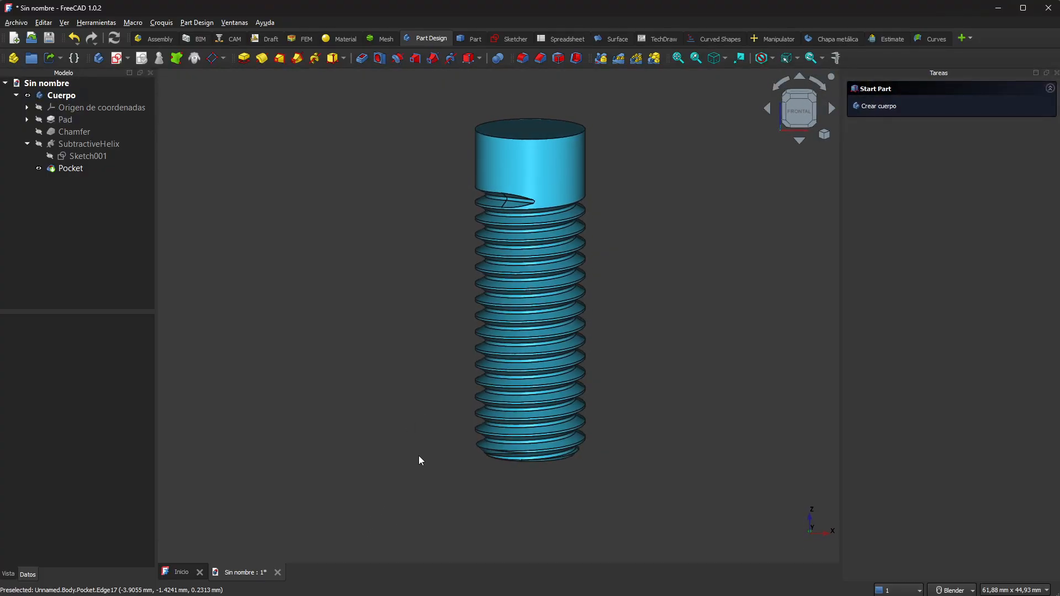
{"action": "scroll", "coordinate": [632, 376], "scroll_direction": "up", "scroll_amount": 1}
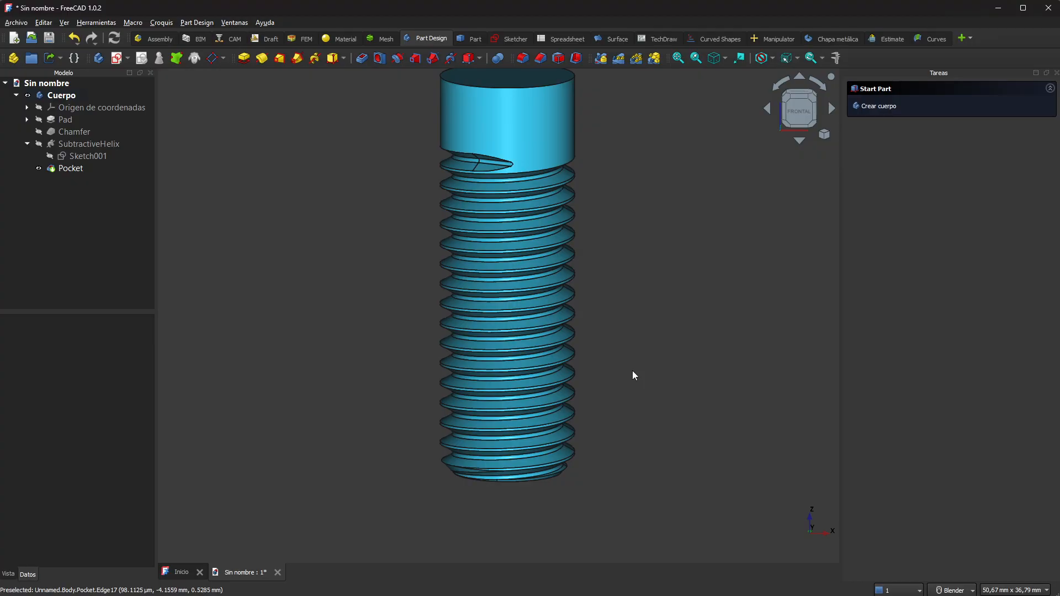
{"action": "scroll", "coordinate": [629, 403], "scroll_direction": "down", "scroll_amount": 1}
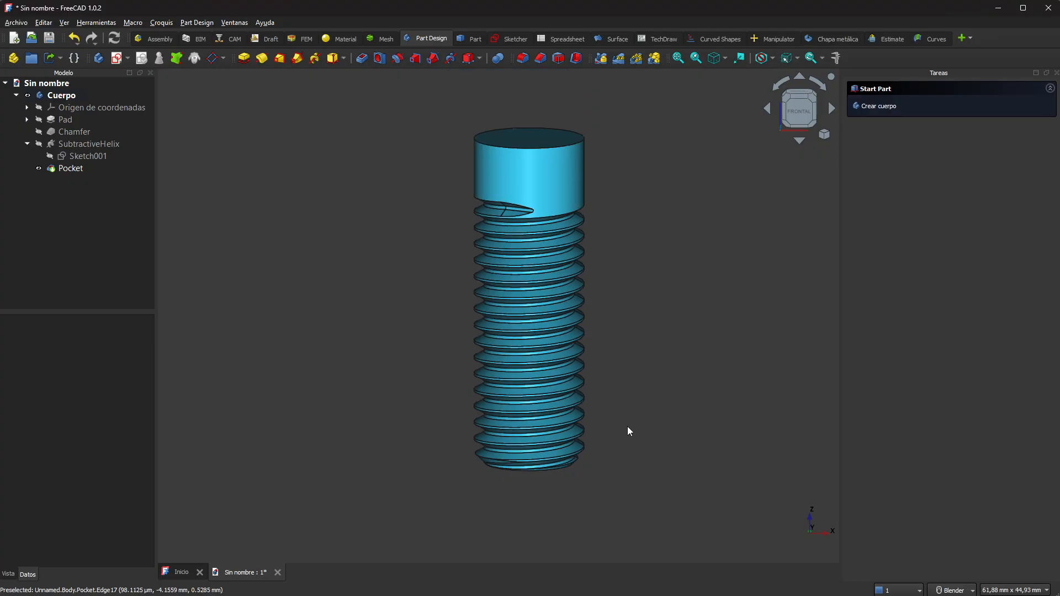
{"action": "middle_click_drag", "start_coordinate": [695, 366], "coordinate": [355, 374]}
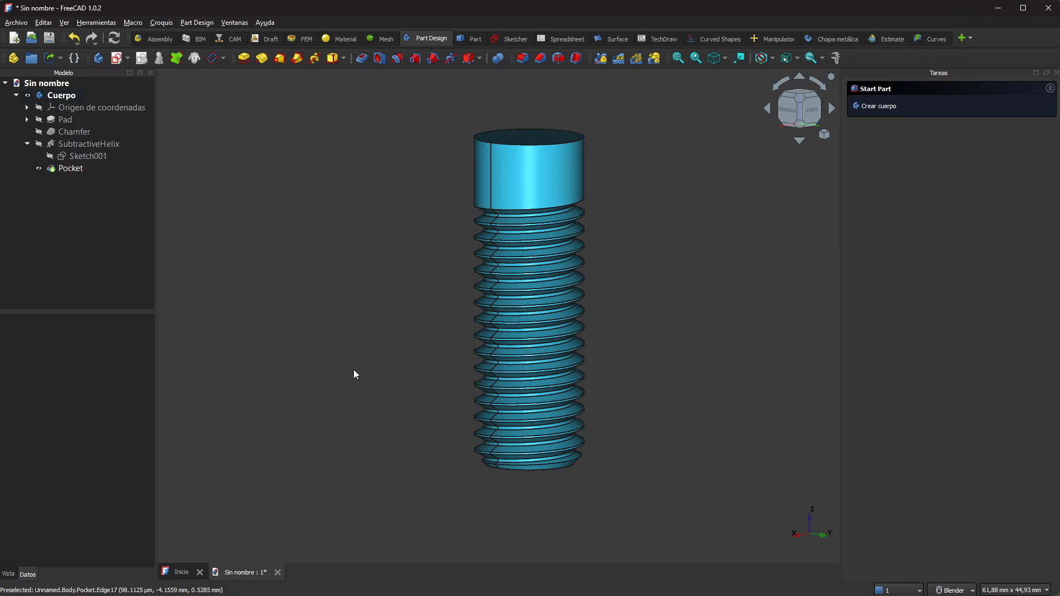
{"action": "middle_click_drag", "start_coordinate": [394, 391], "coordinate": [418, 407]}
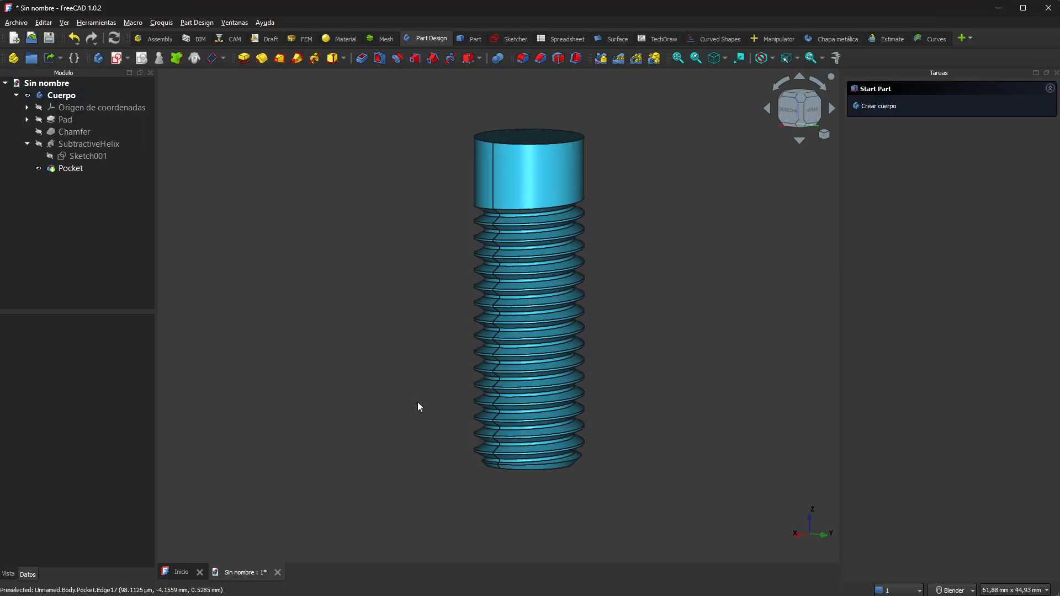
Switch to Copilot, review the conversation from the M10 thread dimensions to the chamfer recommendations, and minimize its window
{"action": "key", "text": "alt+Tab"}
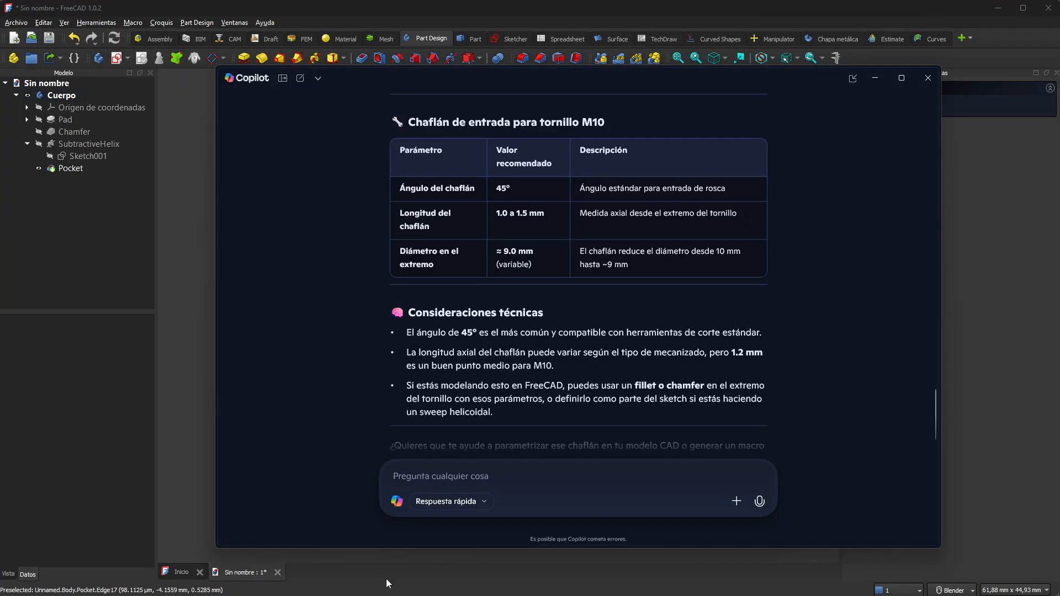
{"action": "scroll", "coordinate": [542, 400], "scroll_direction": "up", "scroll_amount": 15}
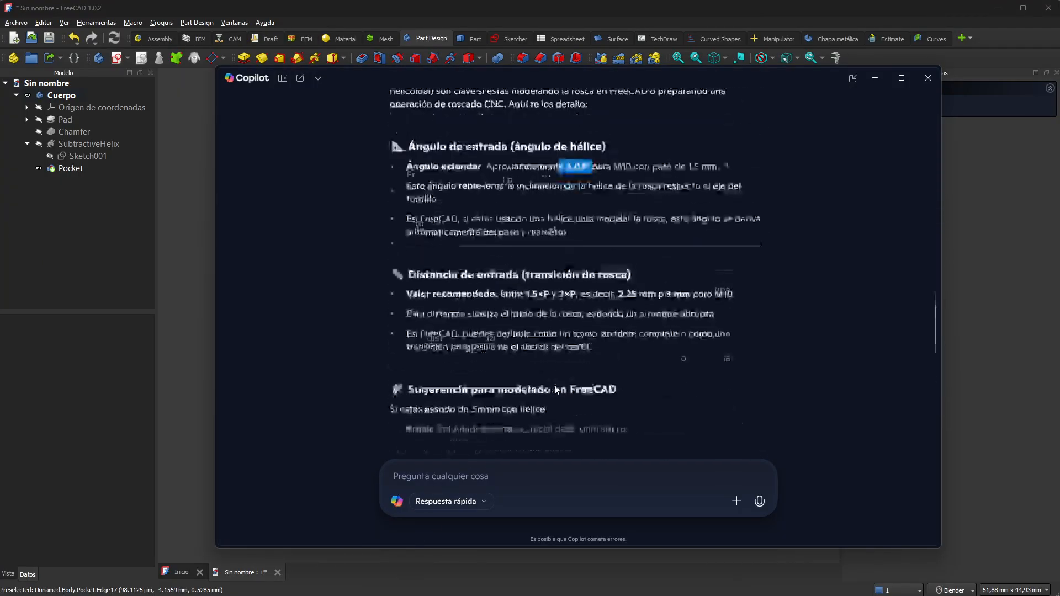
{"action": "scroll", "coordinate": [555, 386], "scroll_direction": "up", "scroll_amount": 20}
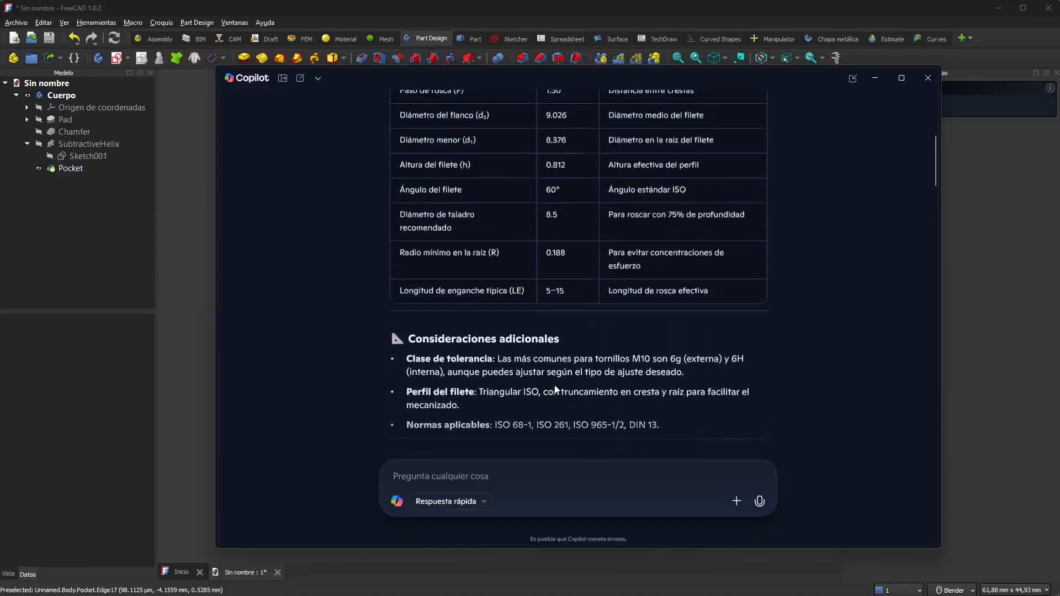
{"action": "scroll", "coordinate": [555, 385], "scroll_direction": "up", "scroll_amount": 2}
{"action": "scroll", "coordinate": [554, 387], "scroll_direction": "down", "scroll_amount": 15}
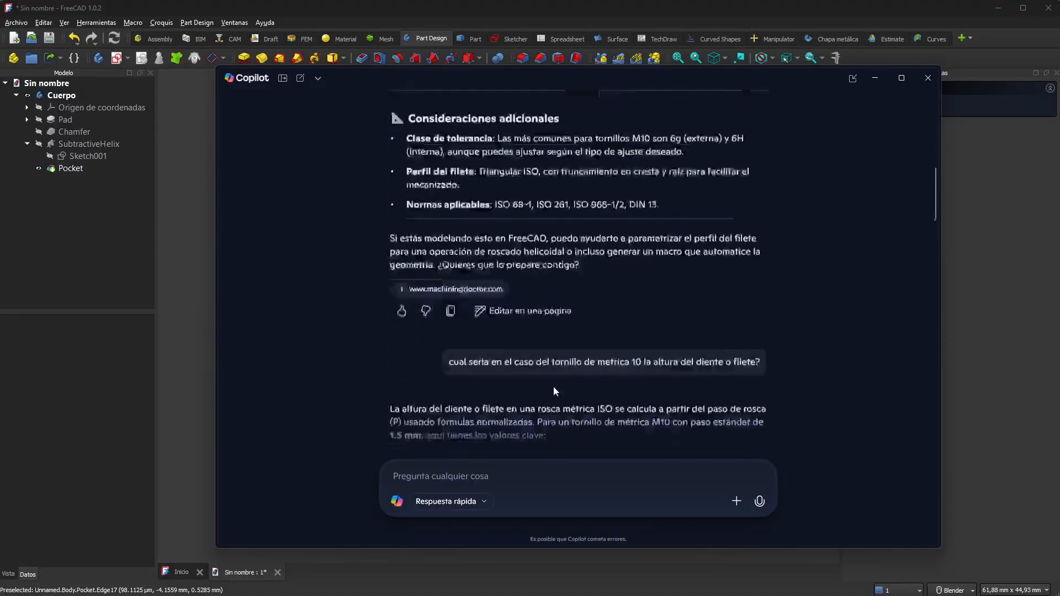
{"action": "scroll", "coordinate": [554, 386], "scroll_direction": "down", "scroll_amount": 20}
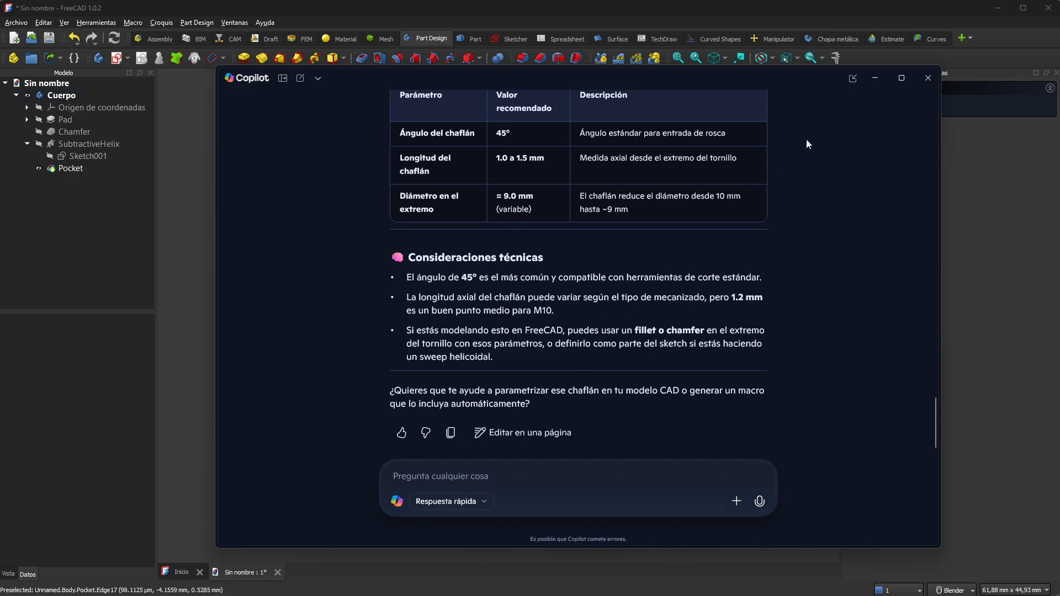
{"action": "left_click", "coordinate": [875, 77]}
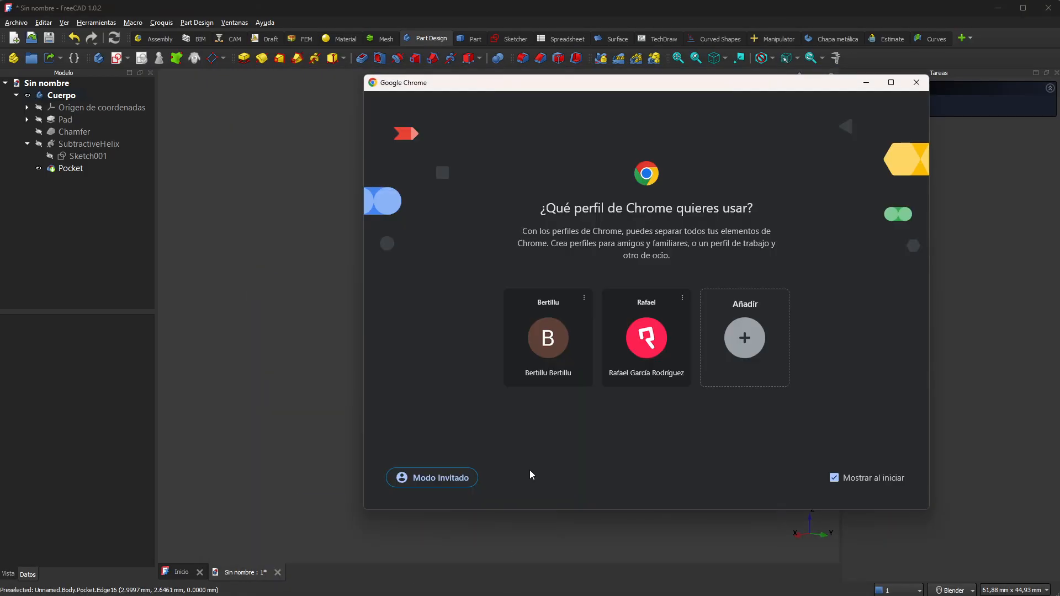
Open Chrome with the existing personal profile marked by the red icon and reposition its window over the FreeCAD model
{"action": "left_click", "coordinate": [656, 367]}
{"action": "left_click_drag", "start_coordinate": [310, 88], "coordinate": [585, 68]}
{"action": "type", "text": "ta"}
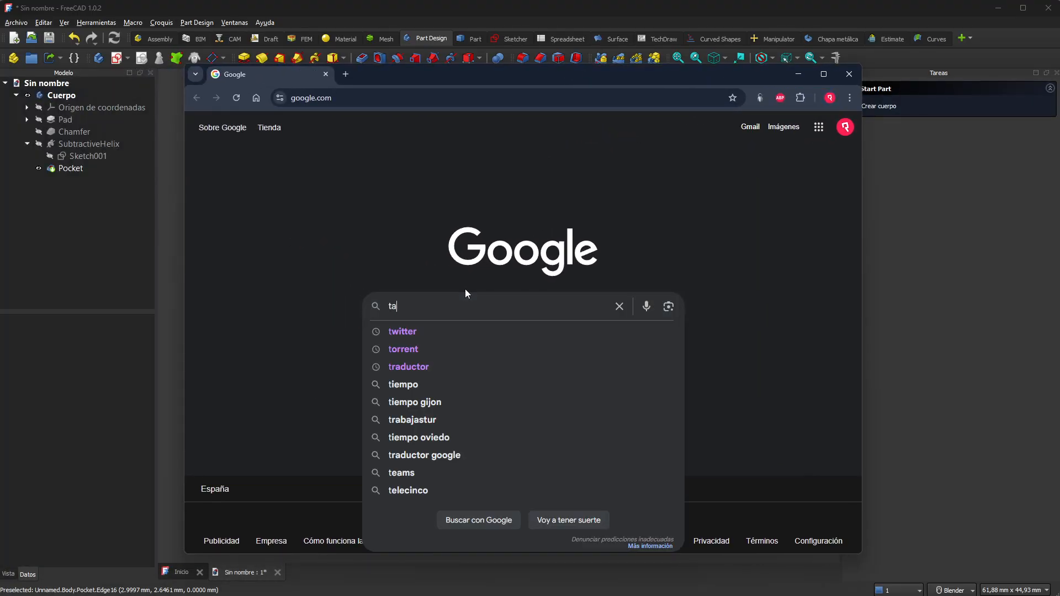
{"action": "type", "text": "bla de ros"}
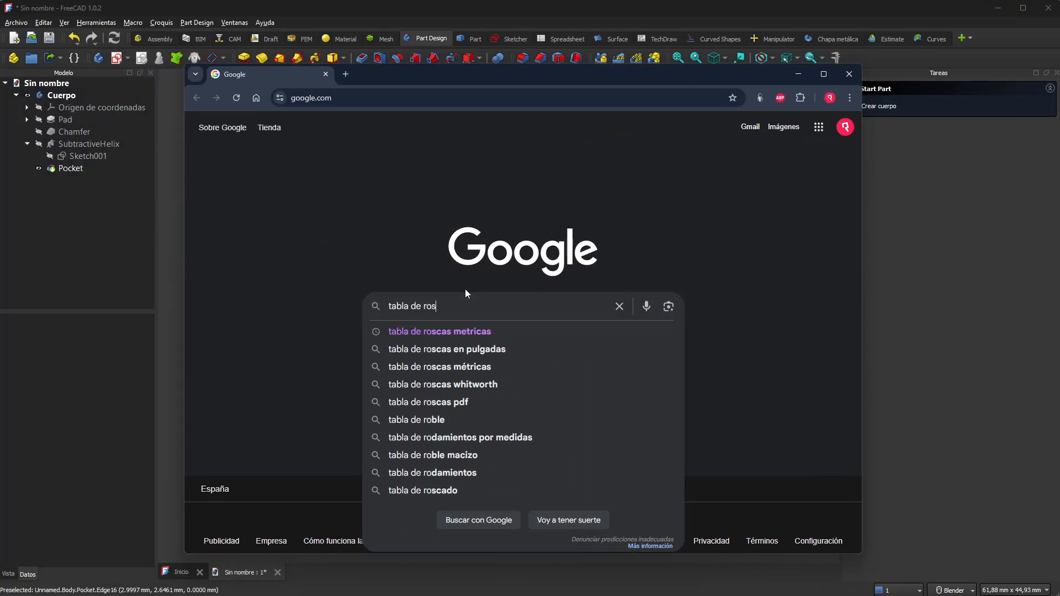
{"action": "type", "text": "cas metricas"}
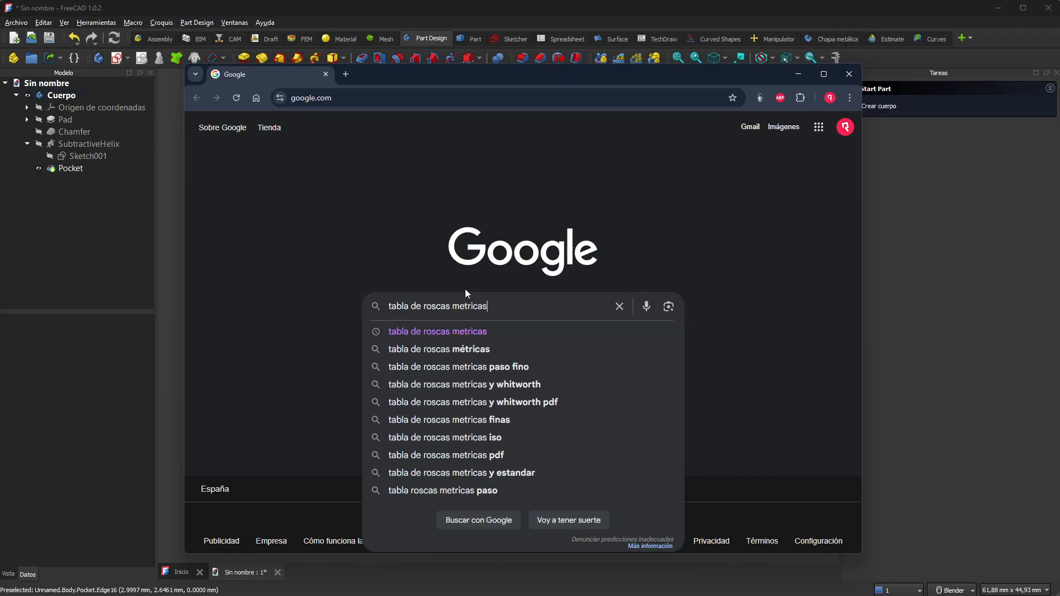
{"action": "key", "text": "BackSpace"}
{"action": "key", "text": "BackSpace"}
{"action": "key", "text": "BackSpace"}
{"action": "key", "text": "BackSpace"}
{"action": "key", "text": "BackSpace"}
{"action": "key", "text": "BackSpace"}
{"action": "key", "text": "BackSpace"}
{"action": "key", "text": "BackSpace"}
{"action": "key", "text": "BackSpace"}
{"action": "key", "text": "BackSpace"}
{"action": "key", "text": "BackSpace"}
{"action": "key", "text": "BackSpace"}
{"action": "key", "text": "BackSpace"}
{"action": "key", "text": "BackSpace"}
{"action": "key", "text": "BackSpace"}
{"action": "key", "text": "BackSpace"}
{"action": "key", "text": "BackSpace"}
{"action": "key", "text": "BackSpace"}
{"action": "key", "text": "BackSpace"}
{"action": "key", "text": "BackSpace"}
Search Google for "calculadora de roscas metricas"
{"action": "type", "text": "calcu"}
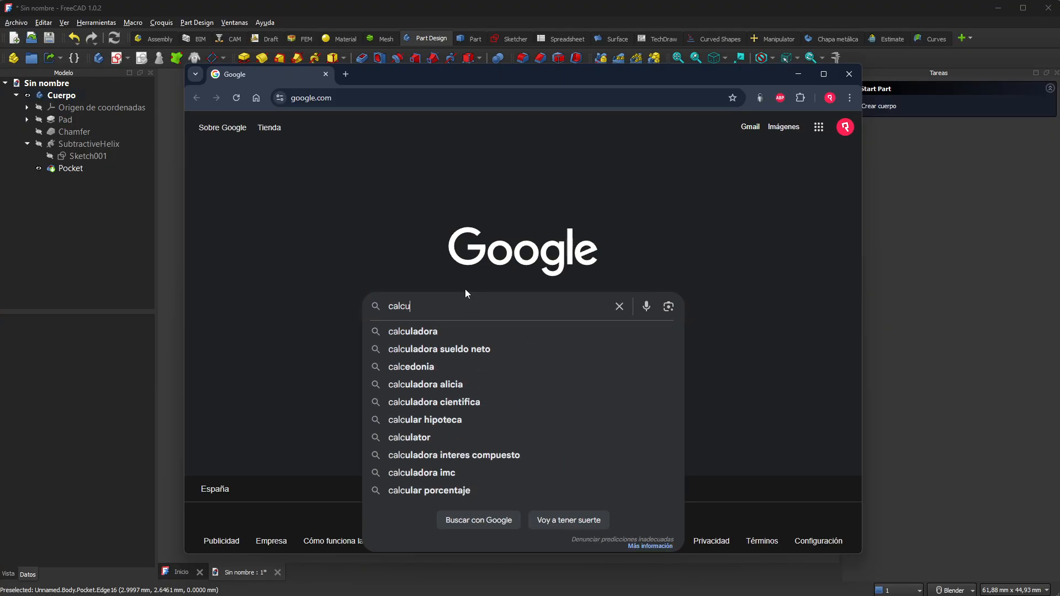
{"action": "type", "text": "ladora de "}
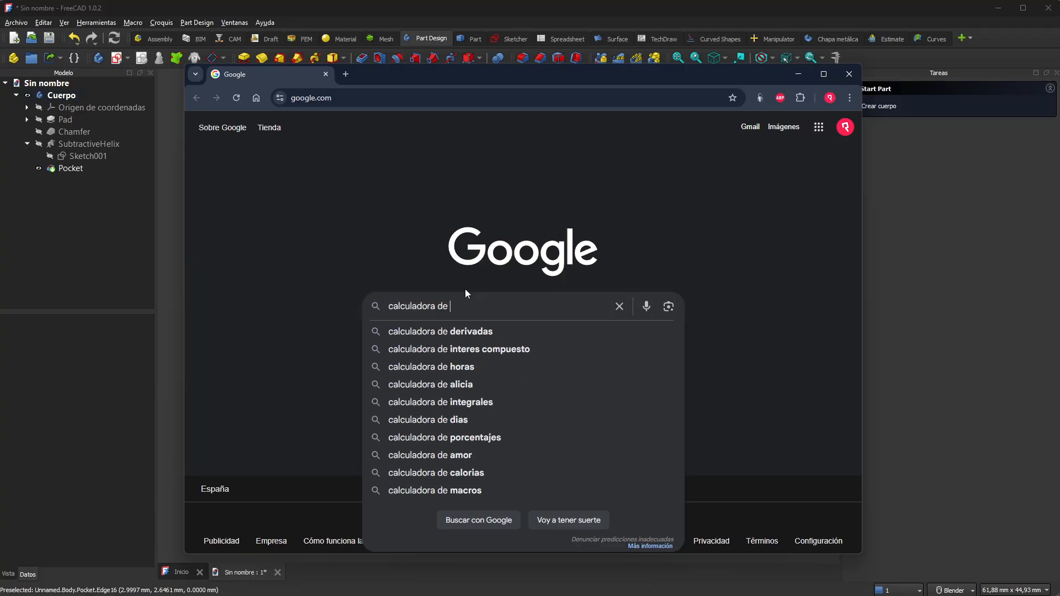
{"action": "type", "text": "roscas metricas"}
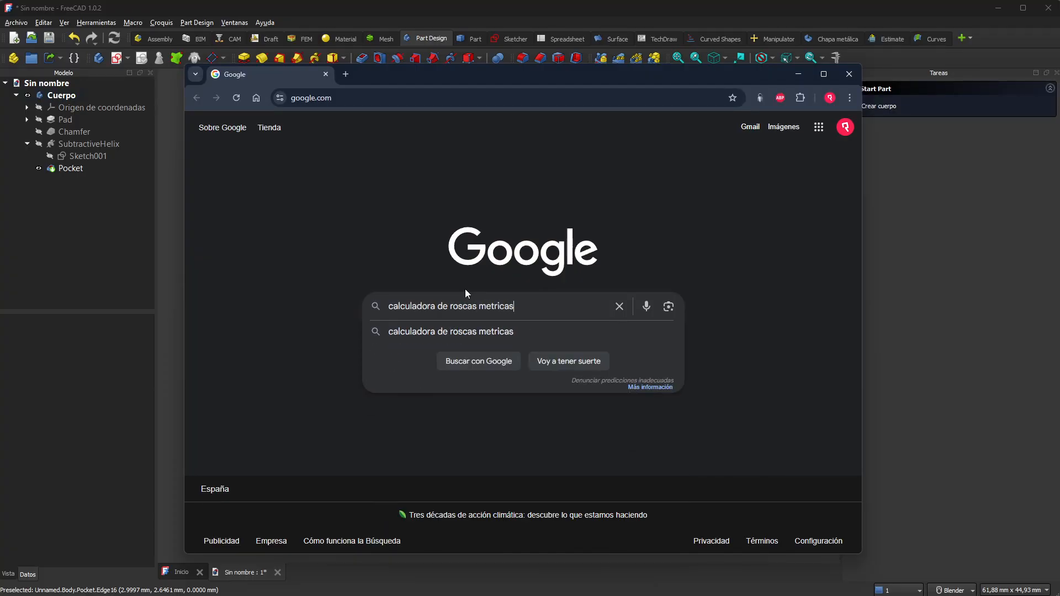
{"action": "key", "text": "Return"}
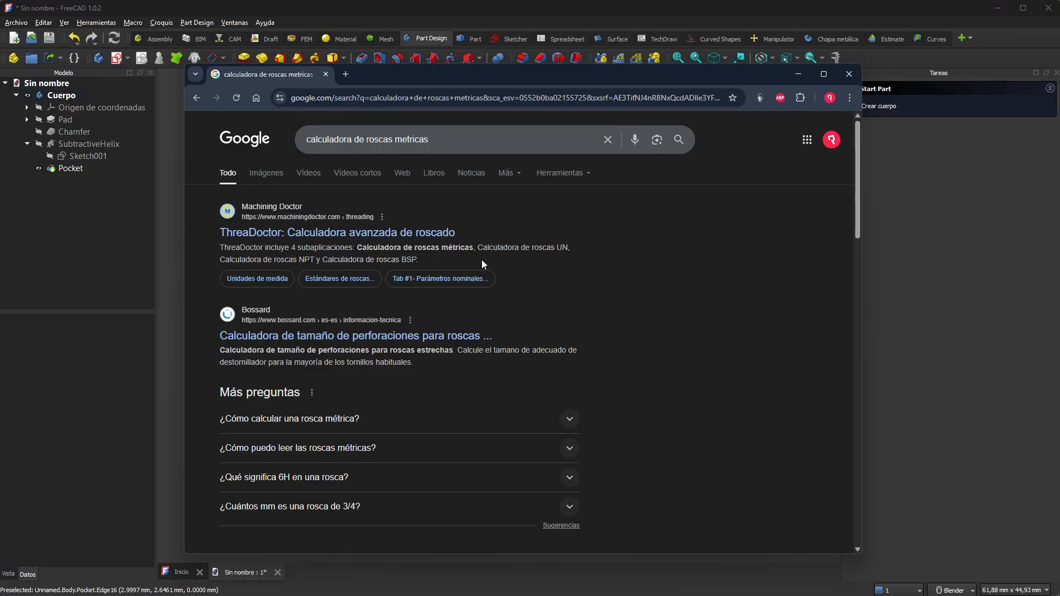
Open the ThreaDoctor, Bossard hole-size and Online ISO Calculator tightening-torque results in separate background tabs
{"action": "middle_click", "coordinate": [402, 238]}
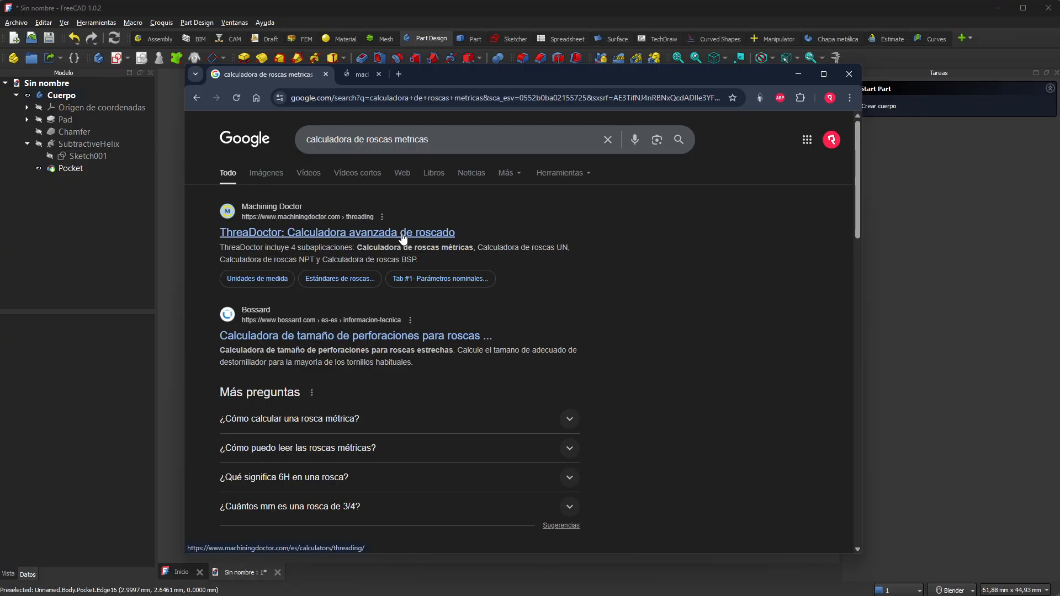
{"action": "middle_click", "coordinate": [431, 343]}
{"action": "scroll", "coordinate": [658, 395], "scroll_direction": "down", "scroll_amount": 5}
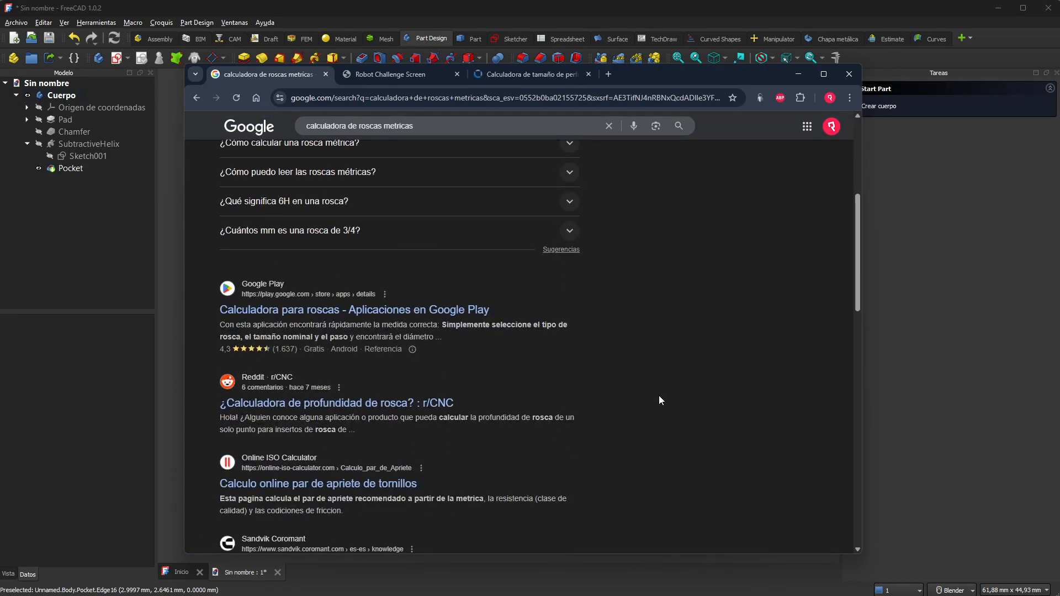
{"action": "scroll", "coordinate": [659, 396], "scroll_direction": "down", "scroll_amount": 2}
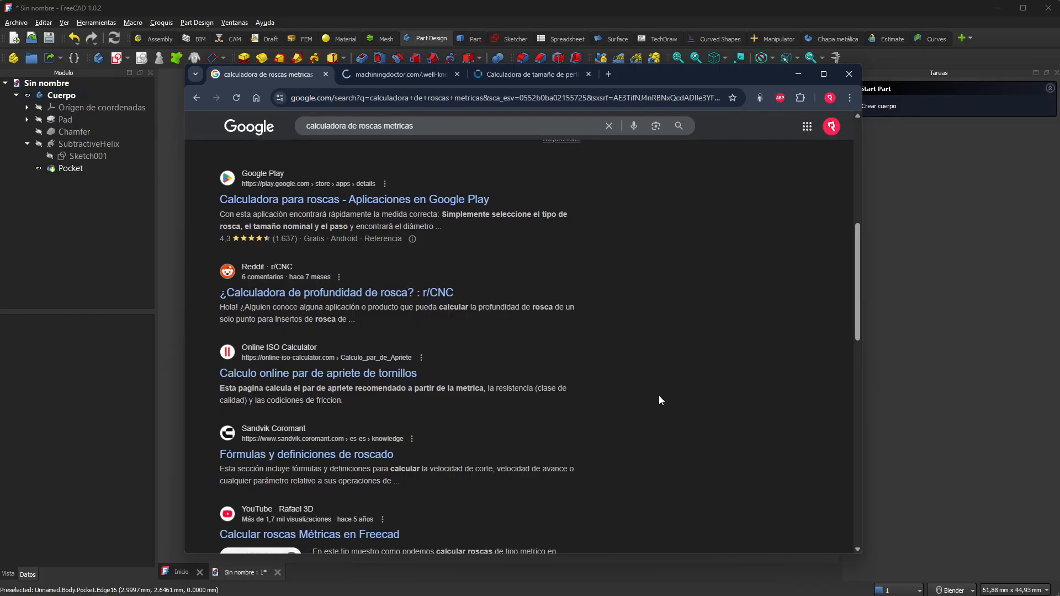
{"action": "middle_click", "coordinate": [402, 373]}
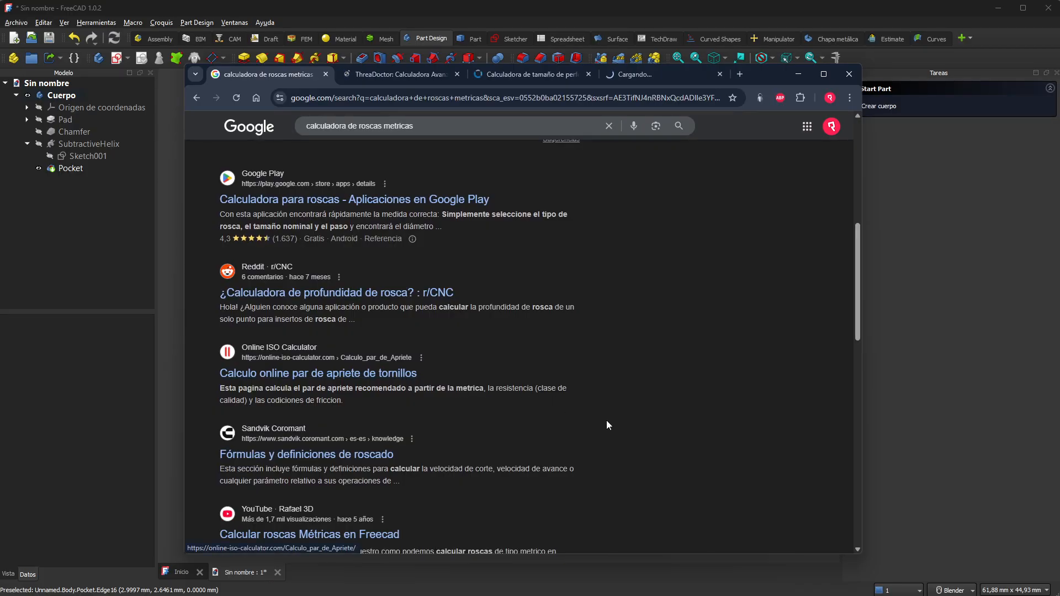
Open the Reddit SolidWorks thread calculator and mecanizados.eu fine metric thread results in background tabs as well
{"action": "scroll", "coordinate": [687, 432], "scroll_direction": "down", "scroll_amount": 2}
{"action": "scroll", "coordinate": [686, 432], "scroll_direction": "down", "scroll_amount": 8}
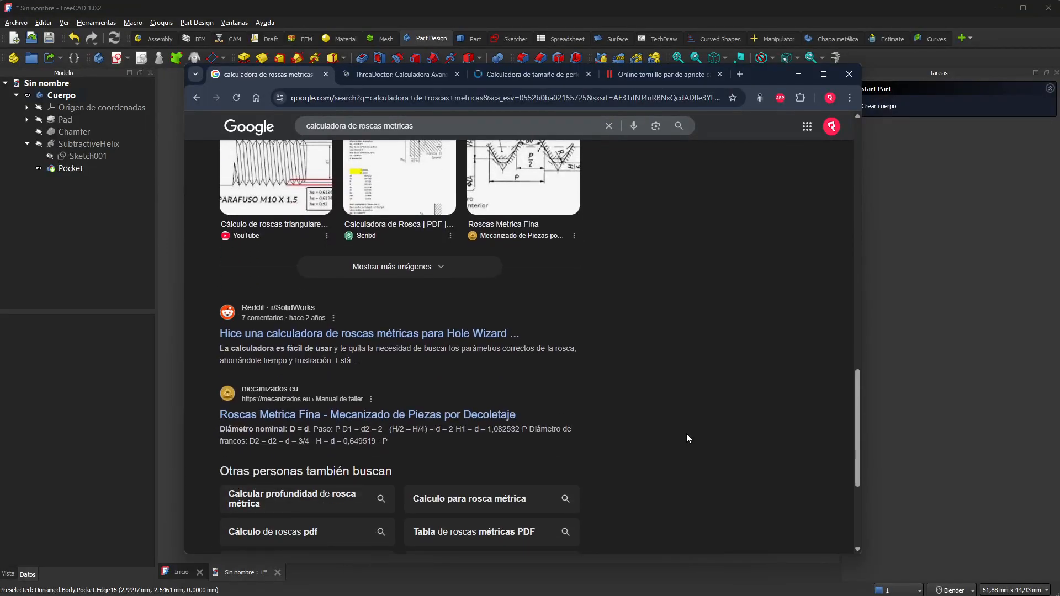
{"action": "middle_click", "coordinate": [478, 334]}
{"action": "middle_click", "coordinate": [476, 415]}
{"action": "scroll", "coordinate": [703, 423], "scroll_direction": "down", "scroll_amount": 3}
{"action": "scroll", "coordinate": [704, 424], "scroll_direction": "up", "scroll_amount": 18}
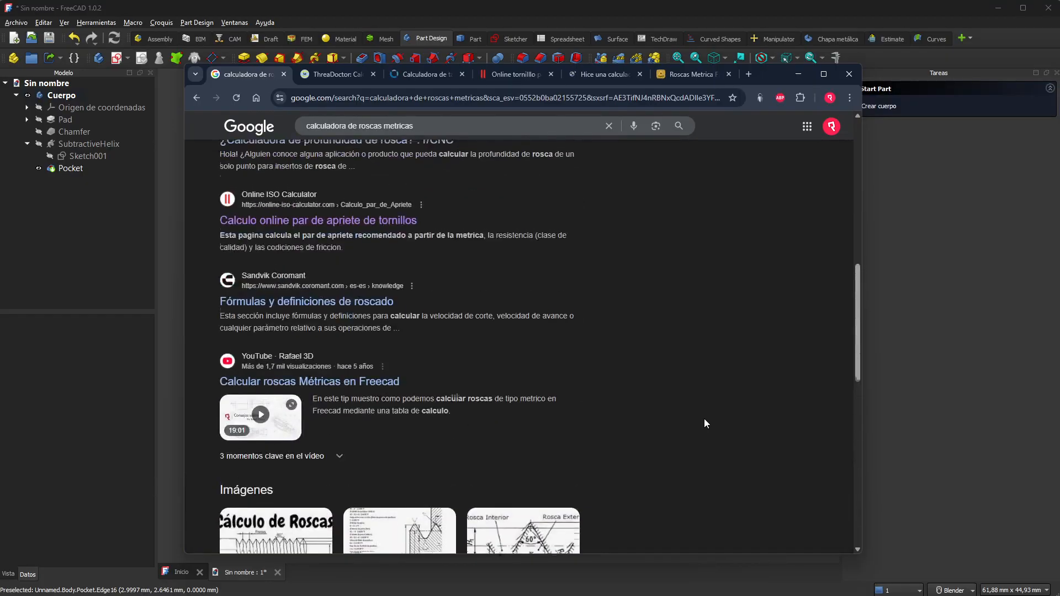
Switch to the ThreaDoctor calculator page and review the thread series available for external ISO metric threads
{"action": "left_click", "coordinate": [355, 78]}
{"action": "left_click", "coordinate": [411, 423]}
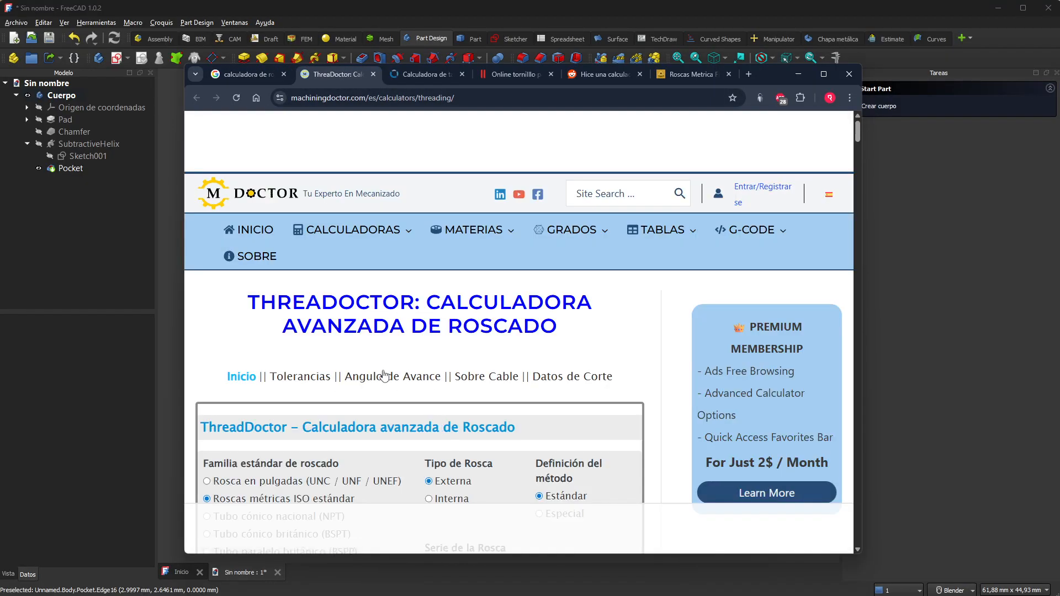
{"action": "scroll", "coordinate": [618, 331], "scroll_direction": "down", "scroll_amount": 5}
{"action": "scroll", "coordinate": [626, 364], "scroll_direction": "down", "scroll_amount": 1}
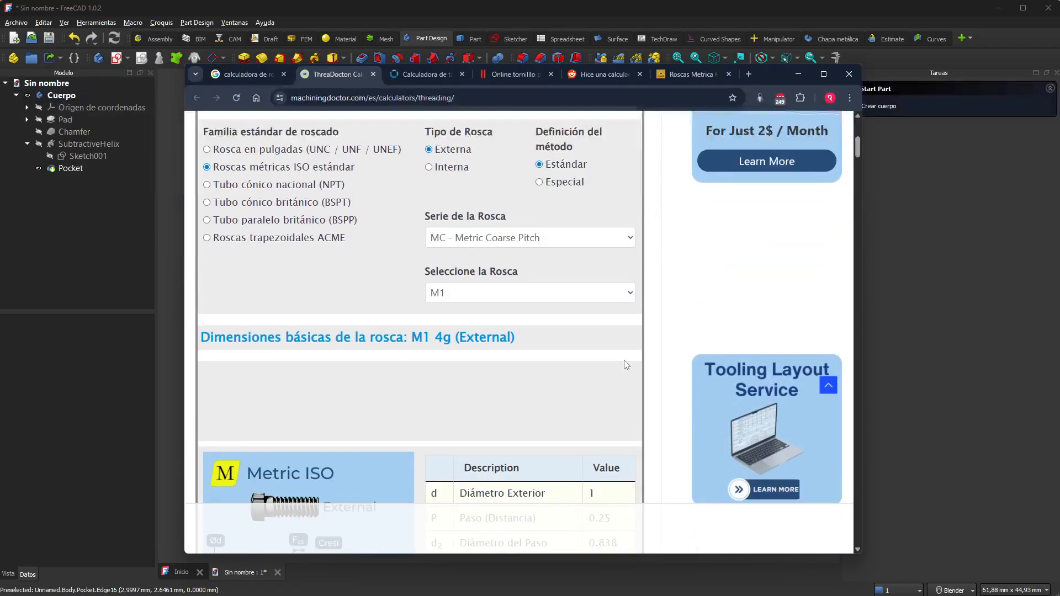
{"action": "left_click", "coordinate": [607, 243]}
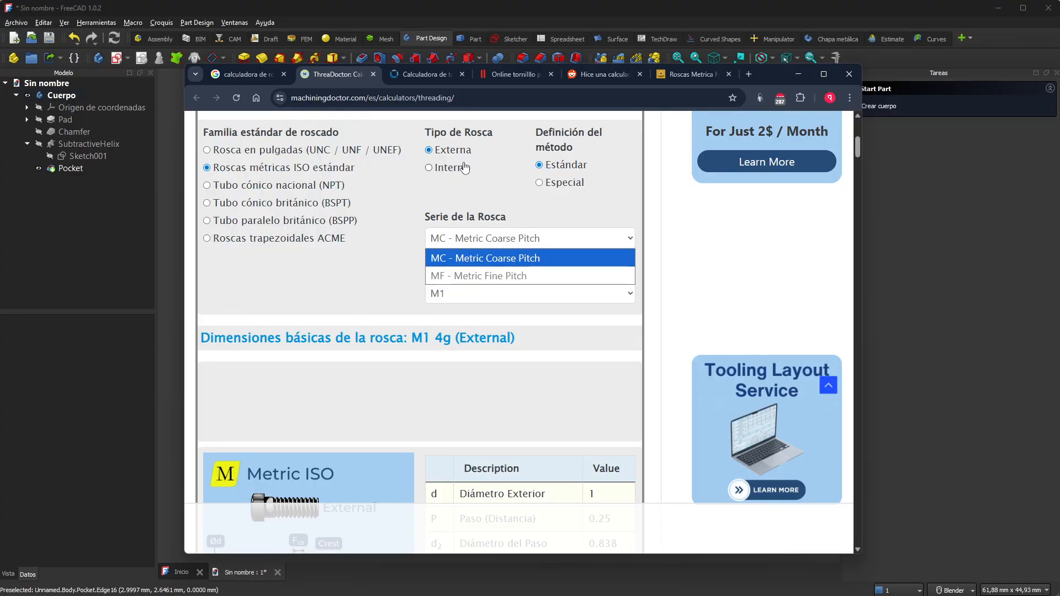
{"action": "left_click", "coordinate": [491, 182]}
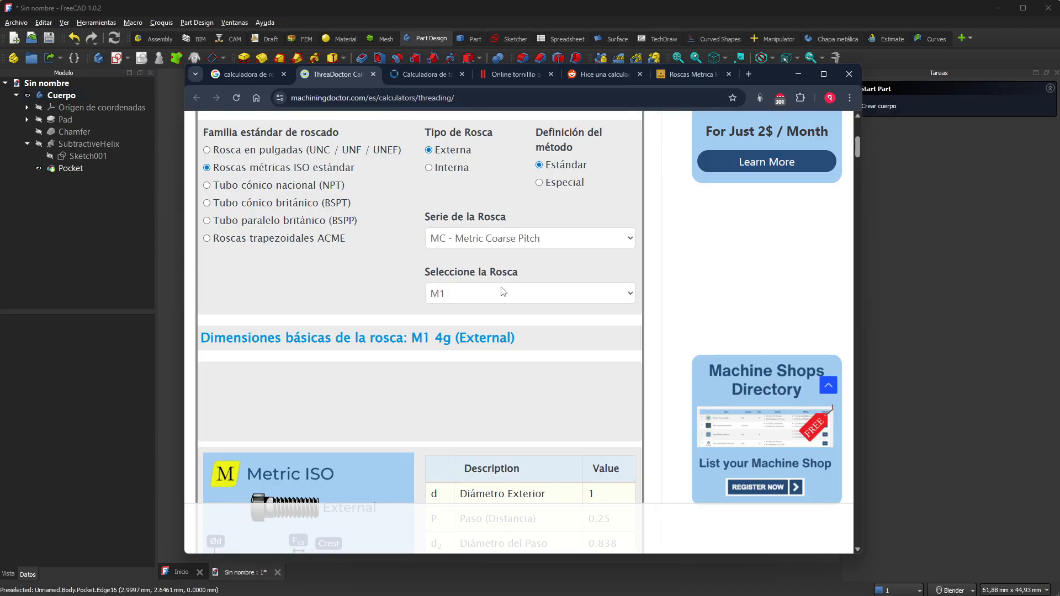
Select M10 as the thread size in the ThreaDoctor calculator
{"action": "left_click", "coordinate": [488, 294]}
{"action": "scroll", "coordinate": [473, 458], "scroll_direction": "down", "scroll_amount": 4}
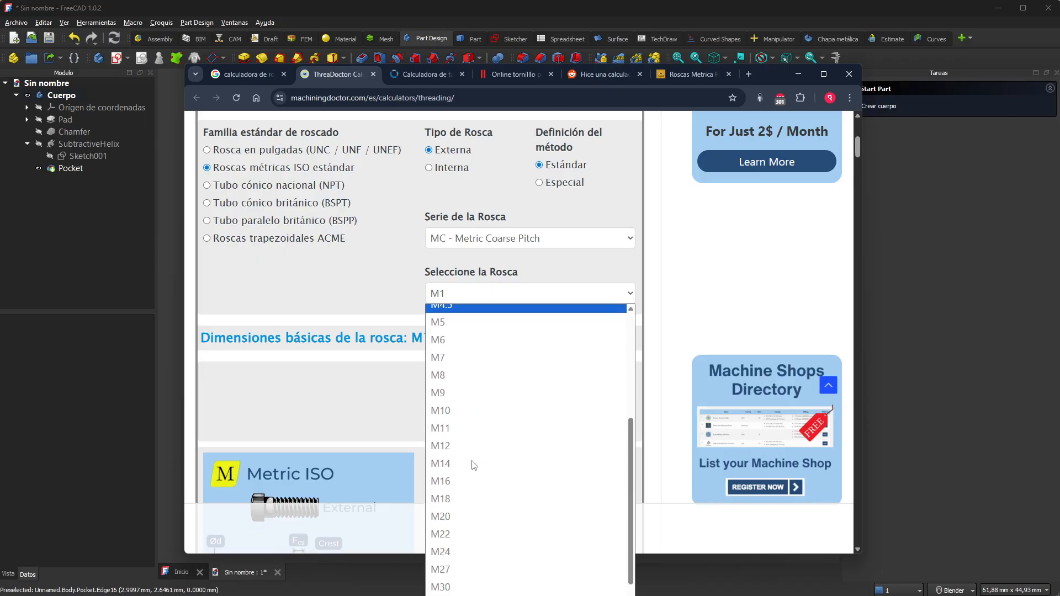
{"action": "left_click", "coordinate": [446, 411]}
Examine the M10 basic dimensions table, checking the pitch, thread depth, addendum depth and crest width
{"action": "scroll", "coordinate": [578, 316], "scroll_direction": "down", "scroll_amount": 5}
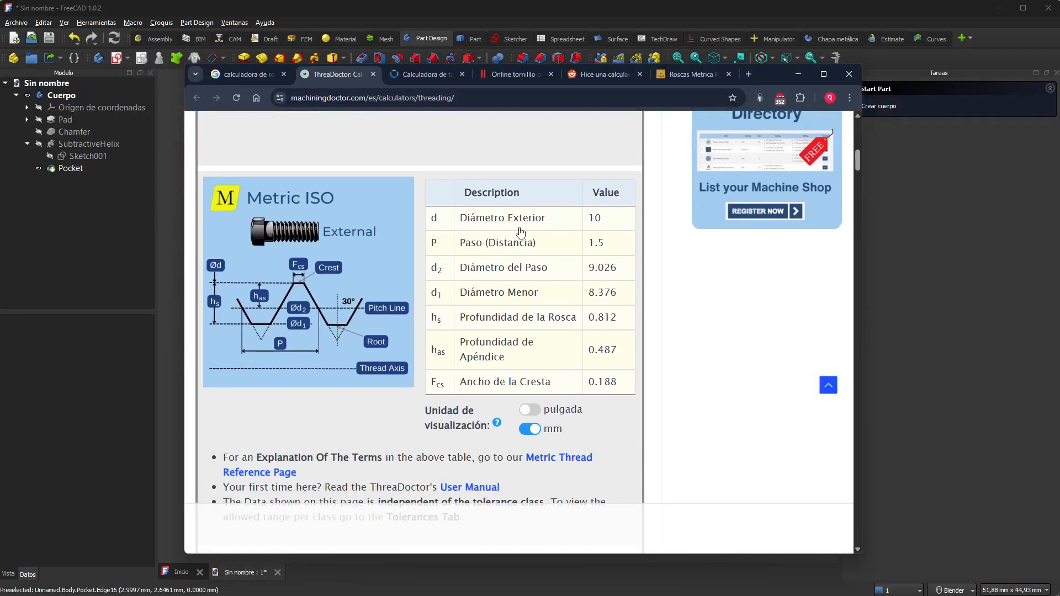
{"action": "double_click", "coordinate": [607, 245]}
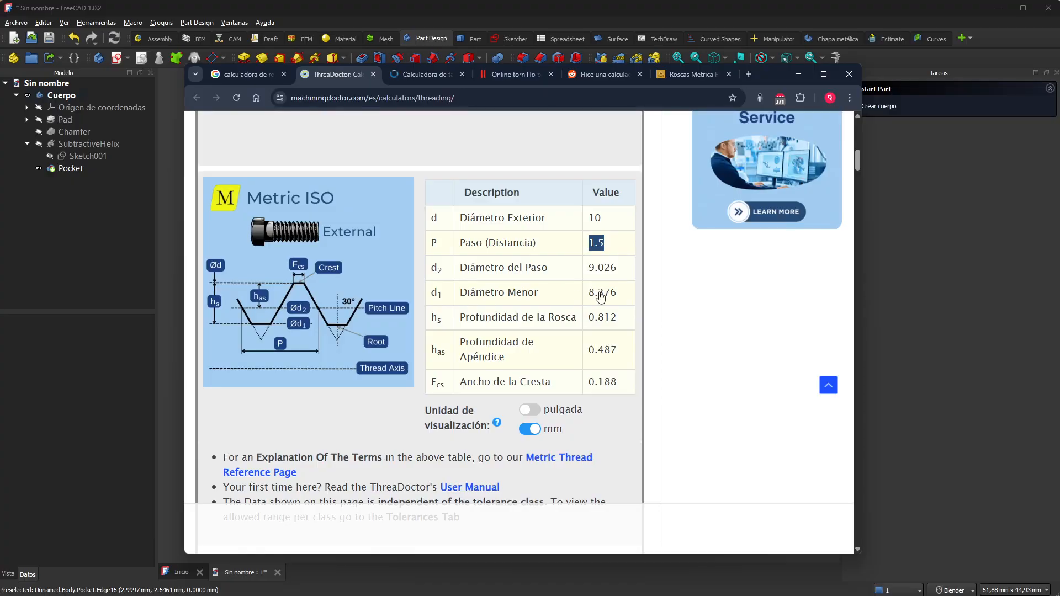
{"action": "left_click_drag", "start_coordinate": [622, 323], "coordinate": [585, 323]}
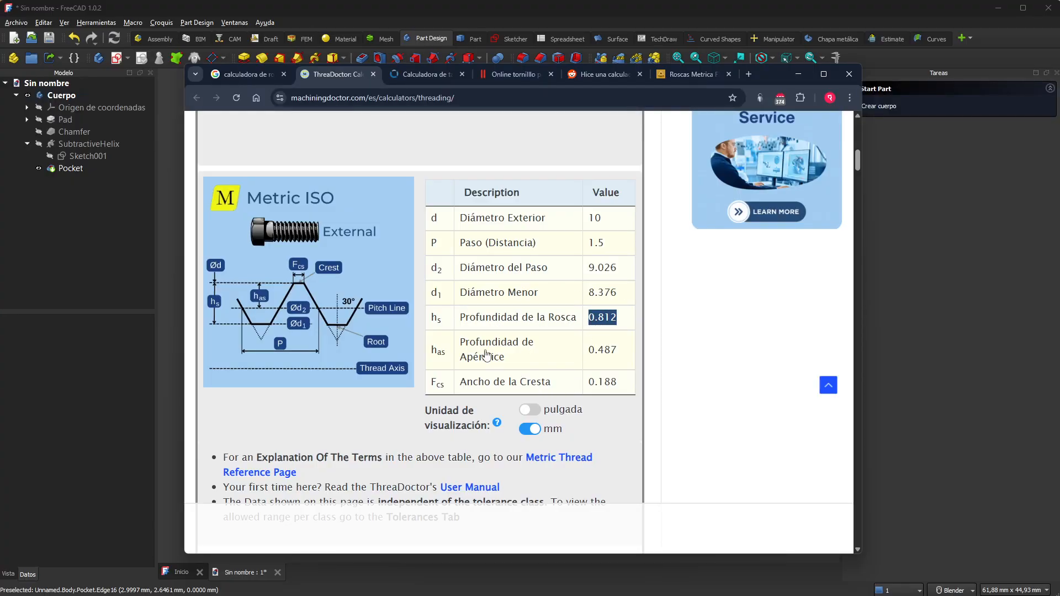
{"action": "left_click_drag", "start_coordinate": [621, 353], "coordinate": [461, 359]}
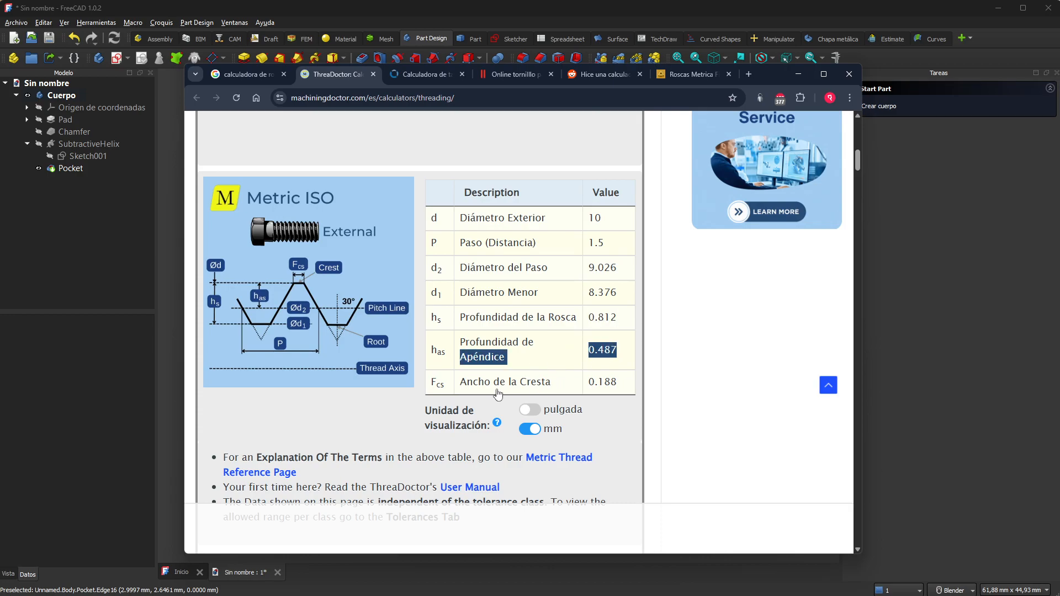
{"action": "left_click_drag", "start_coordinate": [616, 386], "coordinate": [587, 385]}
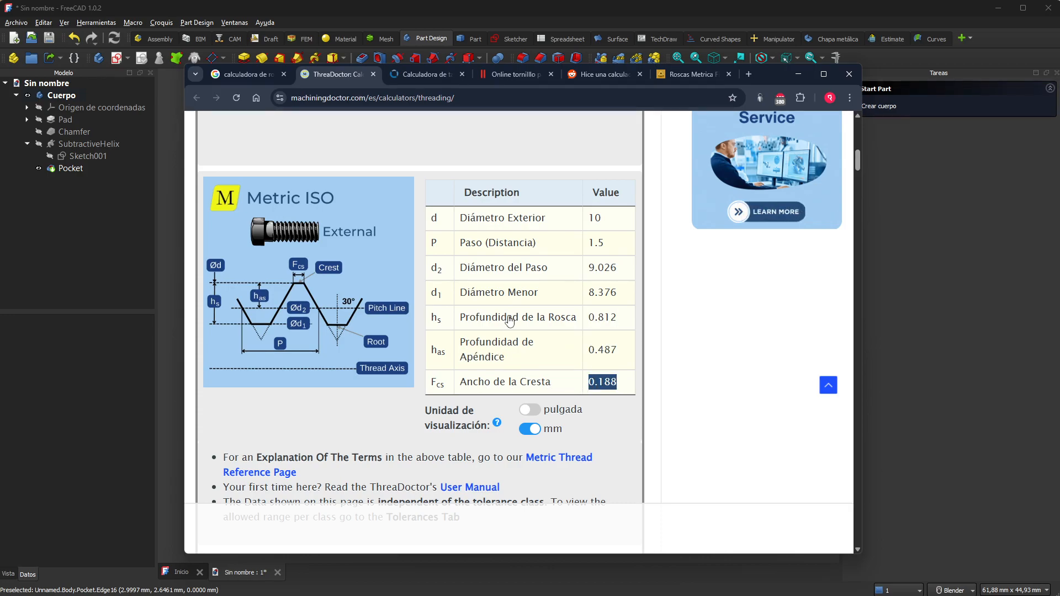
{"action": "scroll", "coordinate": [508, 320], "scroll_direction": "down", "scroll_amount": 1}
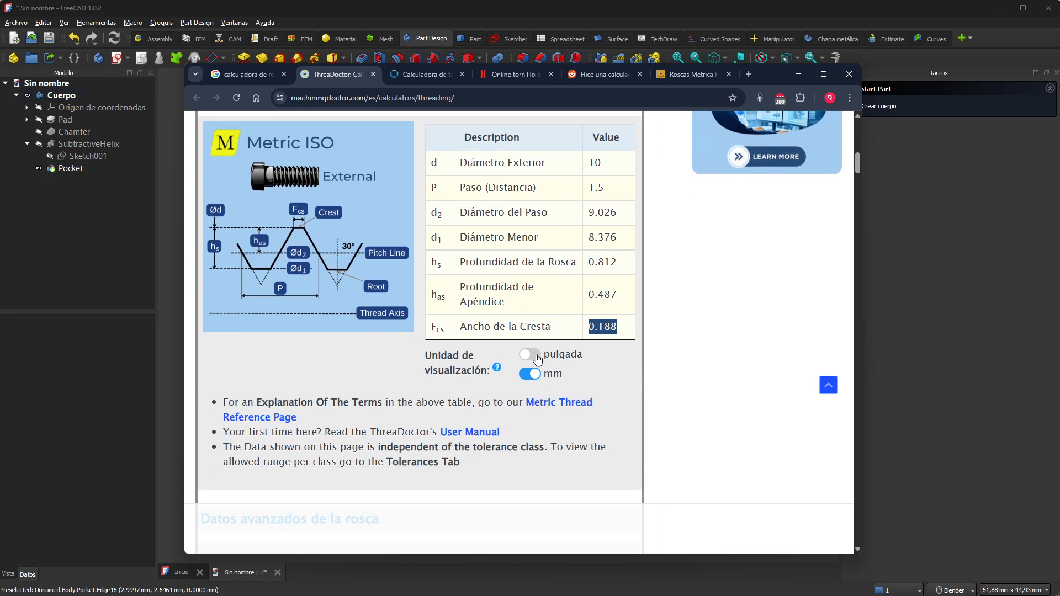